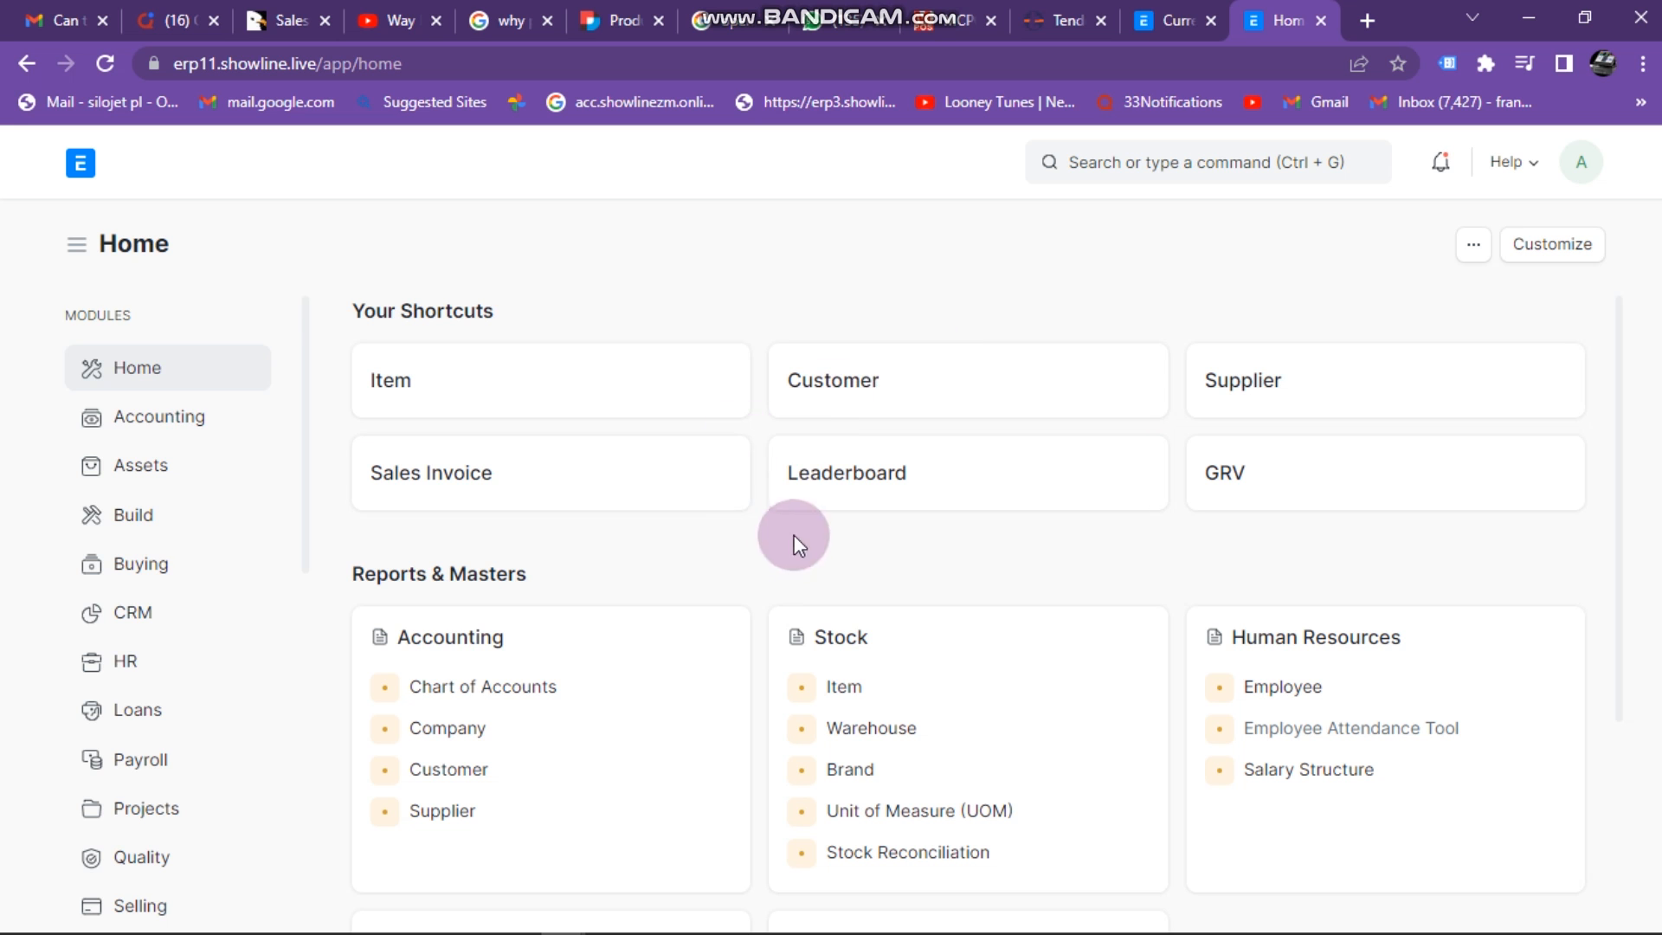
Step: Create a new payment entry in the Accounting module with Receive as the payment type
click(154, 423)
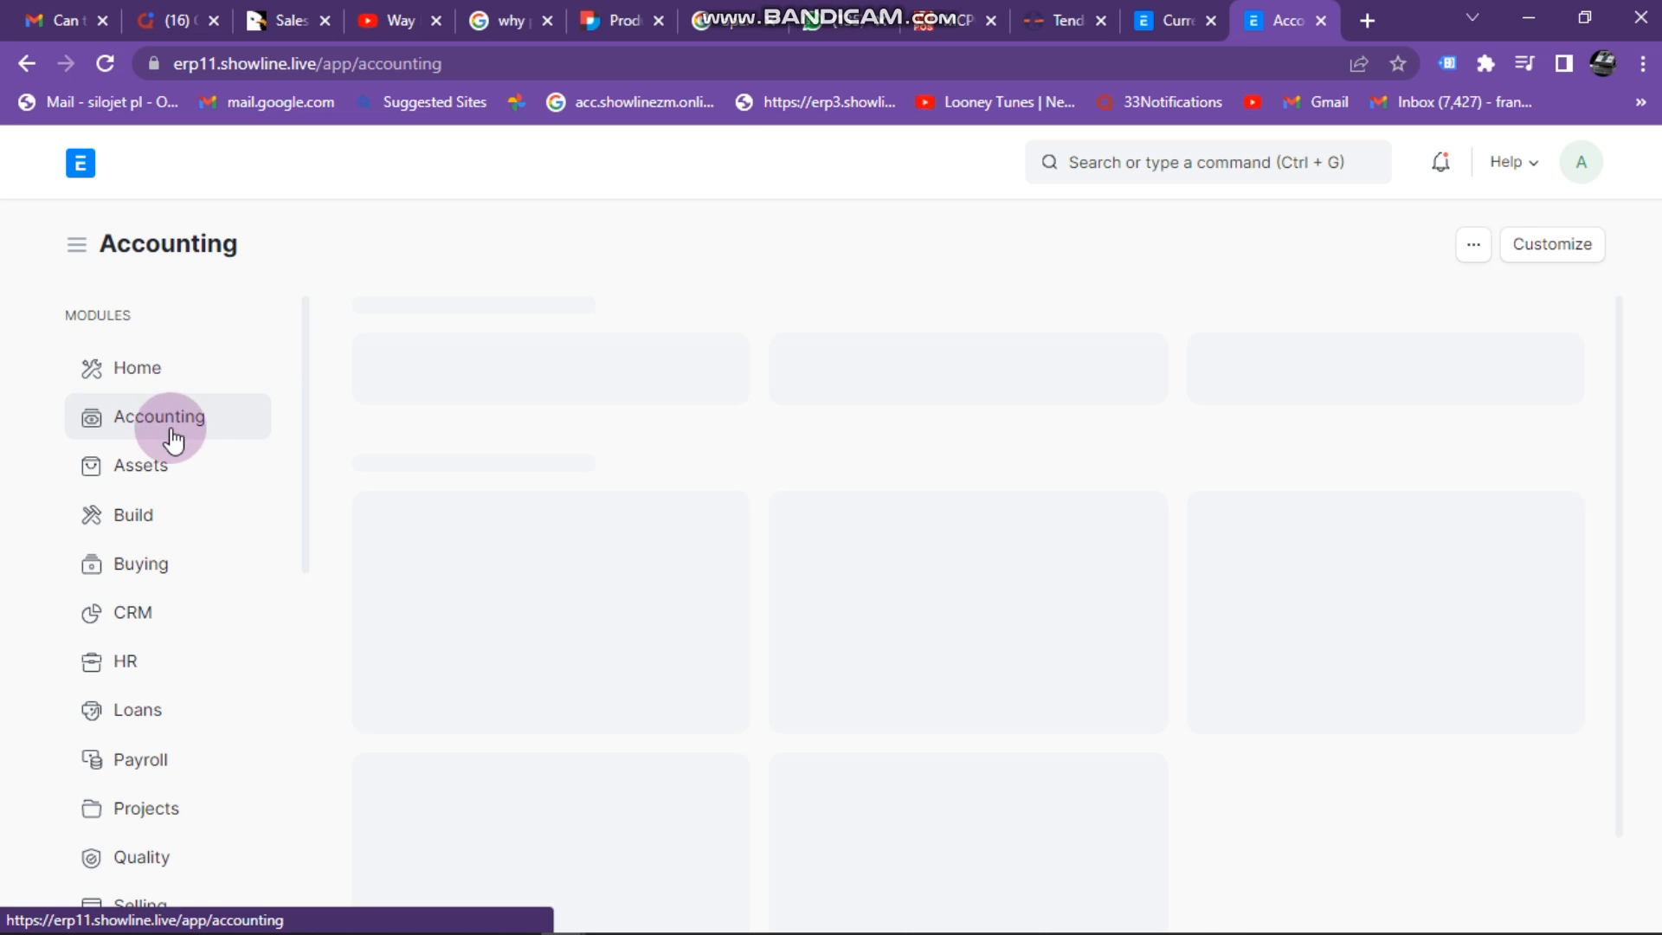
scroll(684, 640, down, 5)
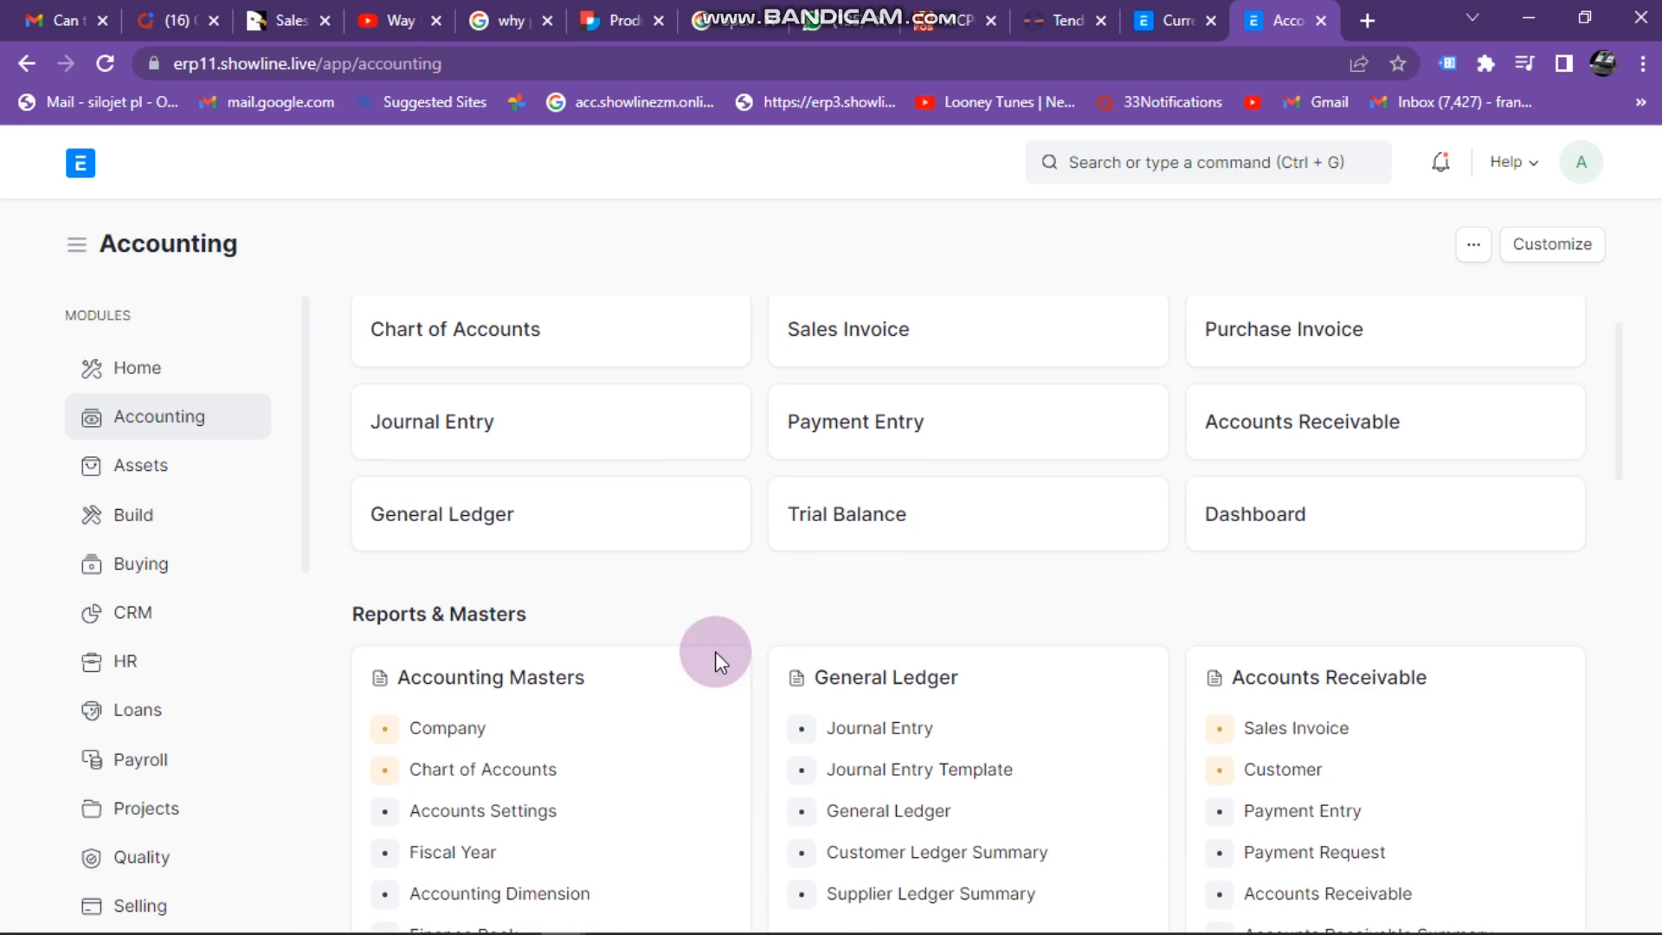
click(902, 417)
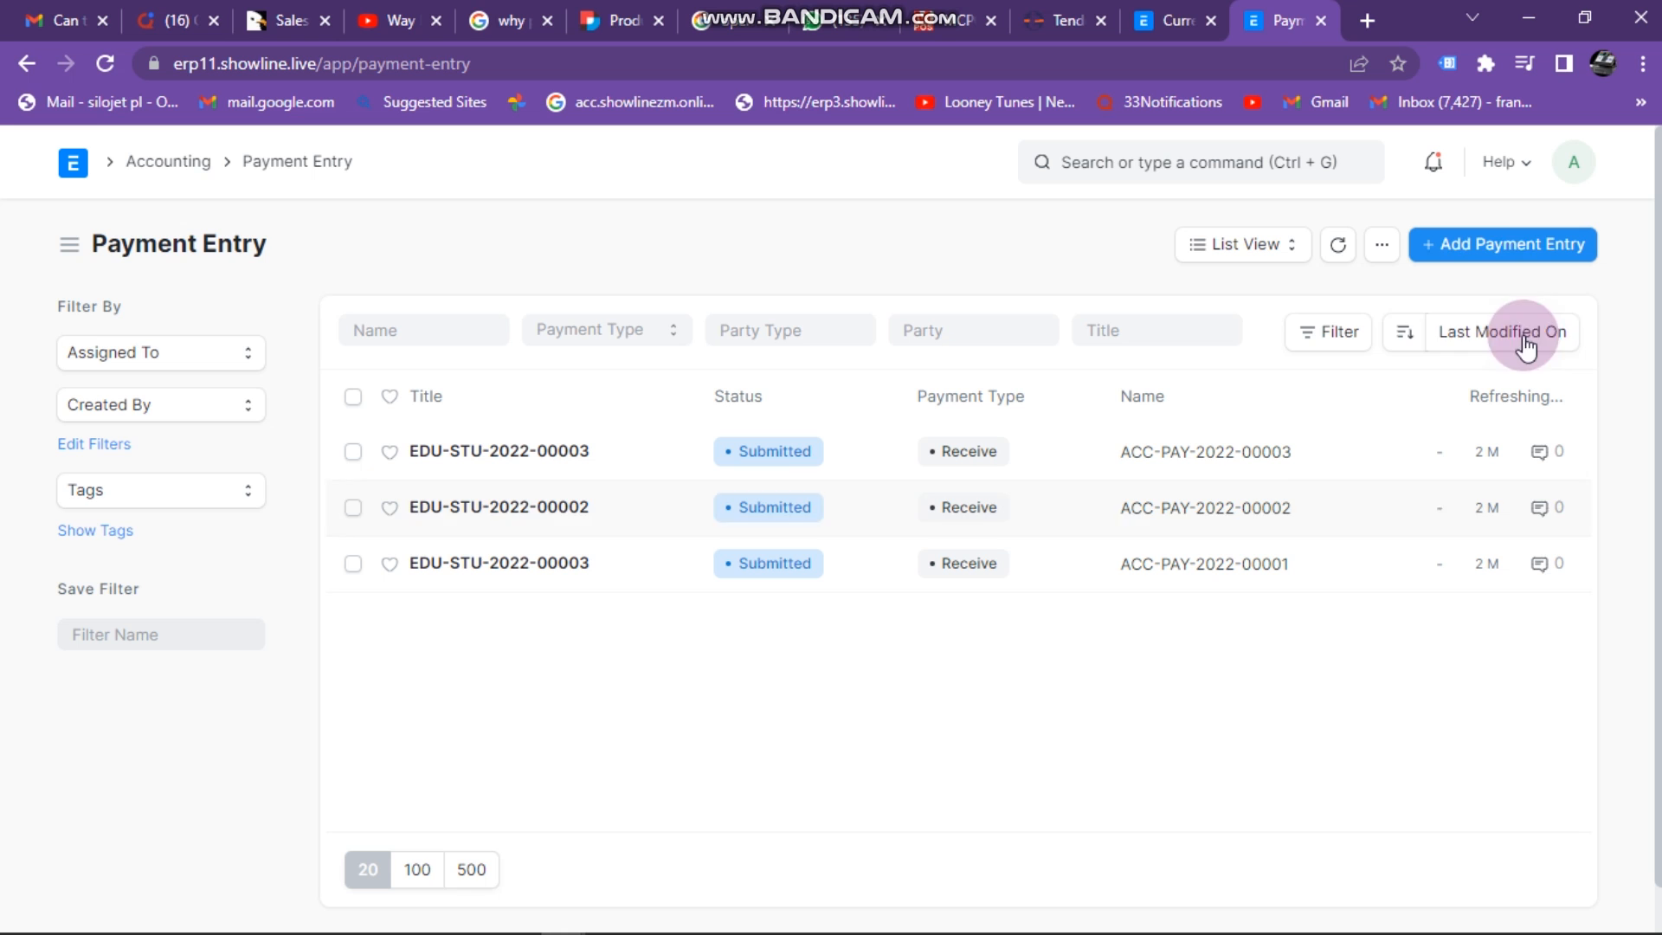
click(1495, 259)
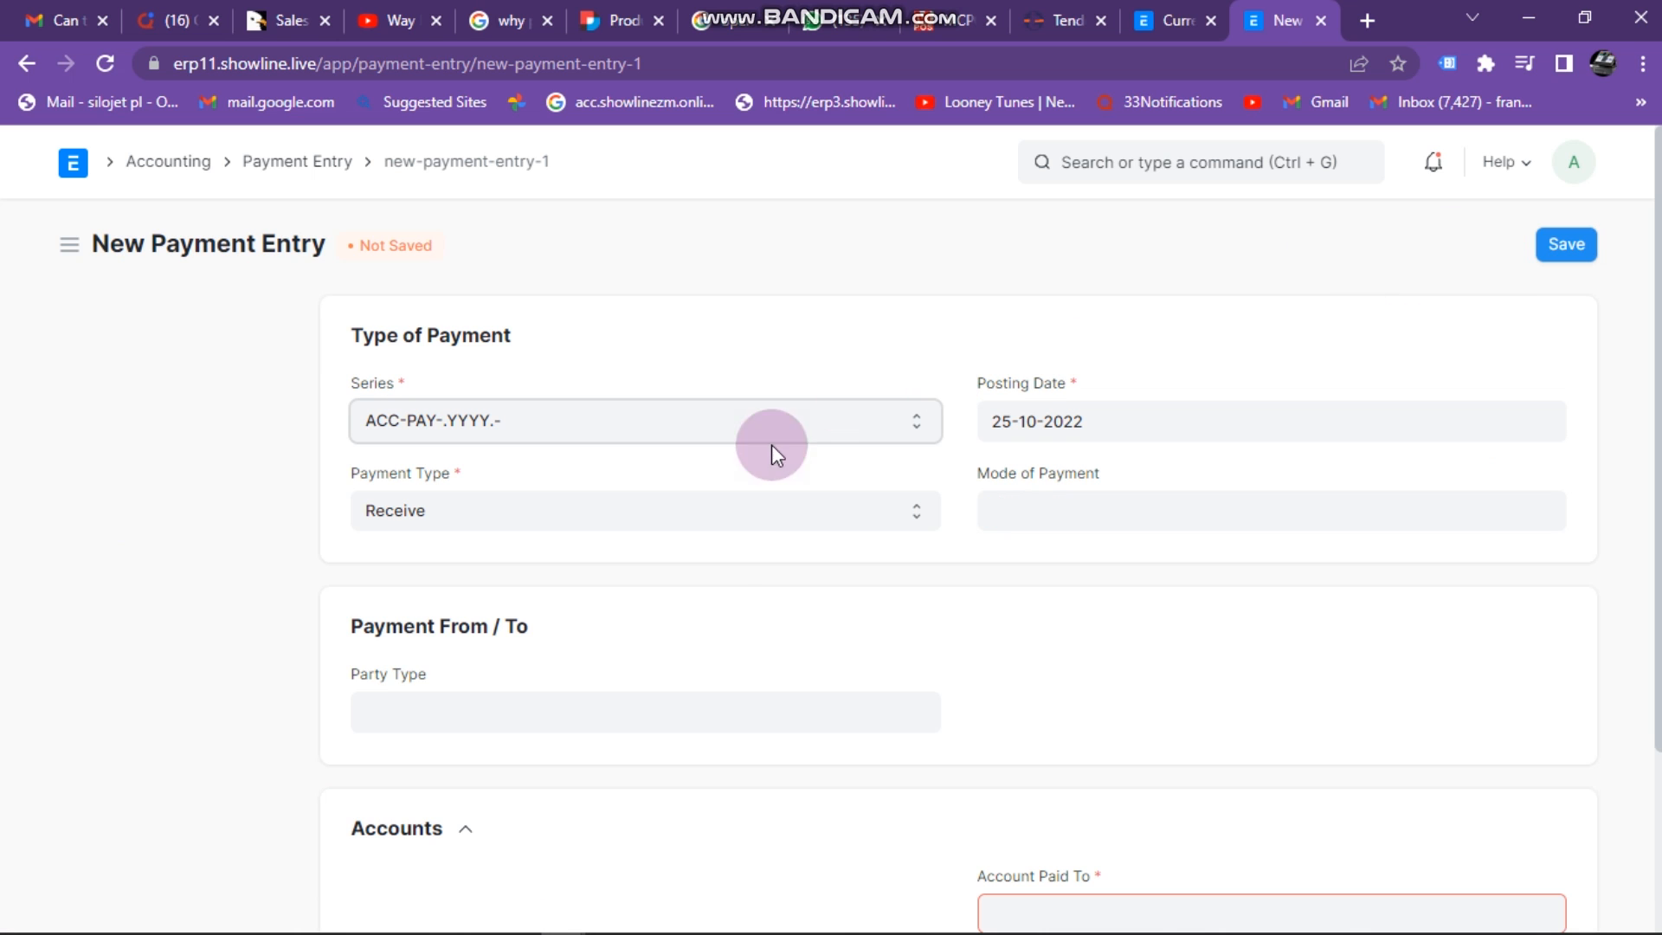
click(414, 510)
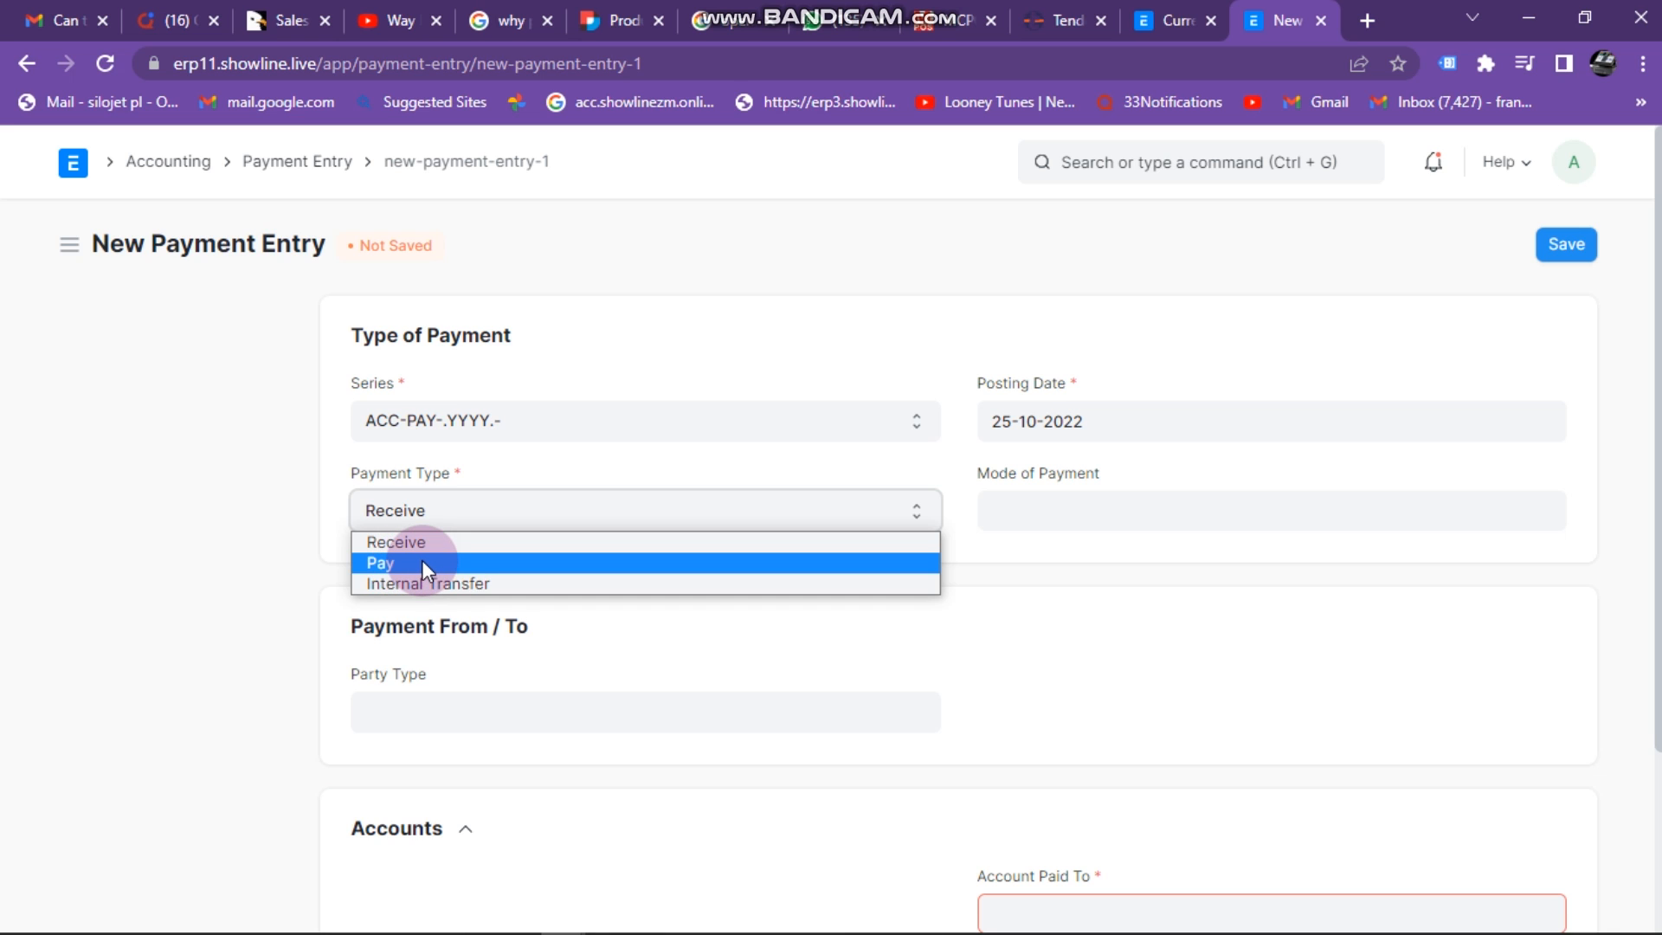
click(410, 544)
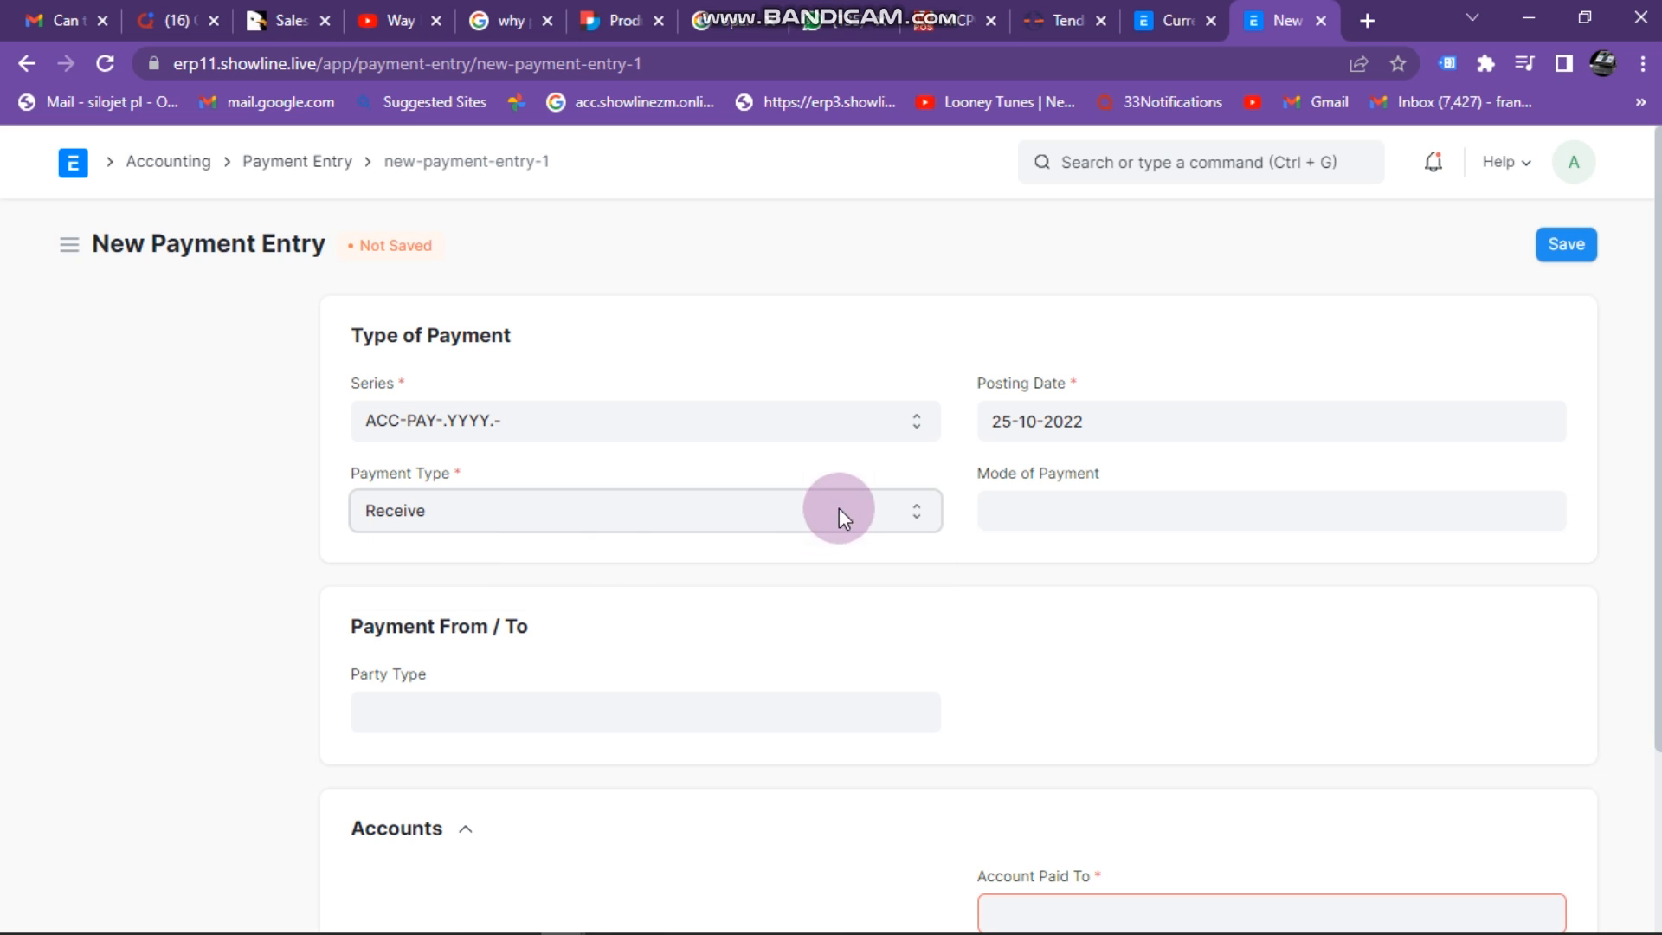
Step: Set the party type to Customer and select the customer's name as the party of the payment
scroll(611, 578, down, 1)
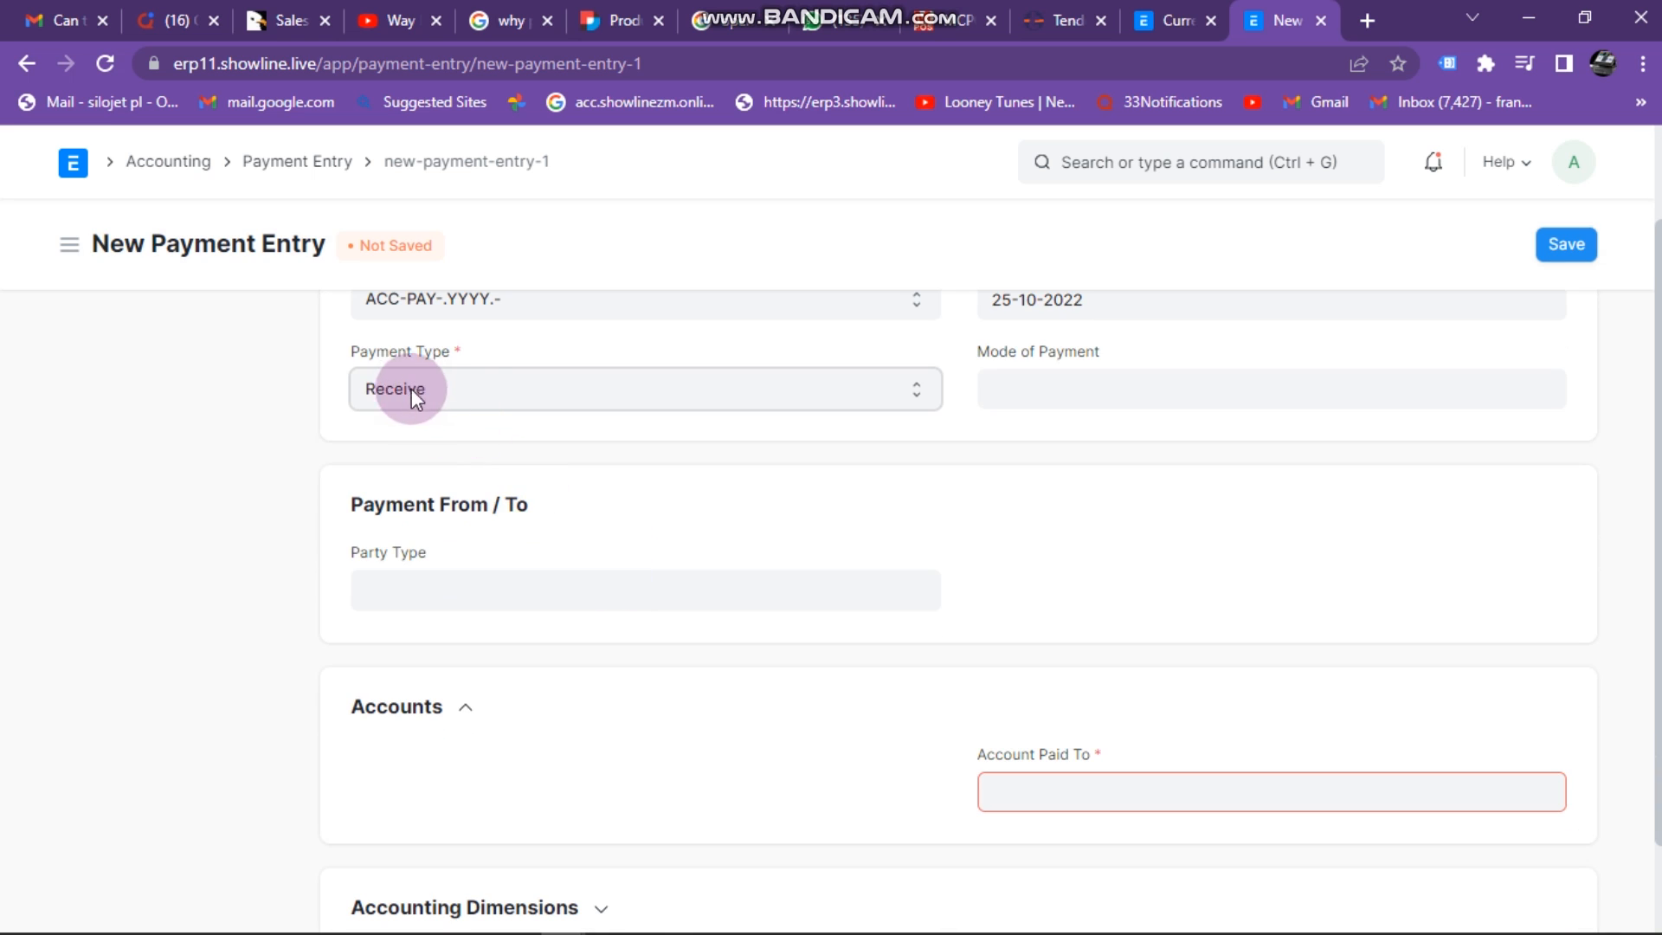
scroll(490, 434, down, 1)
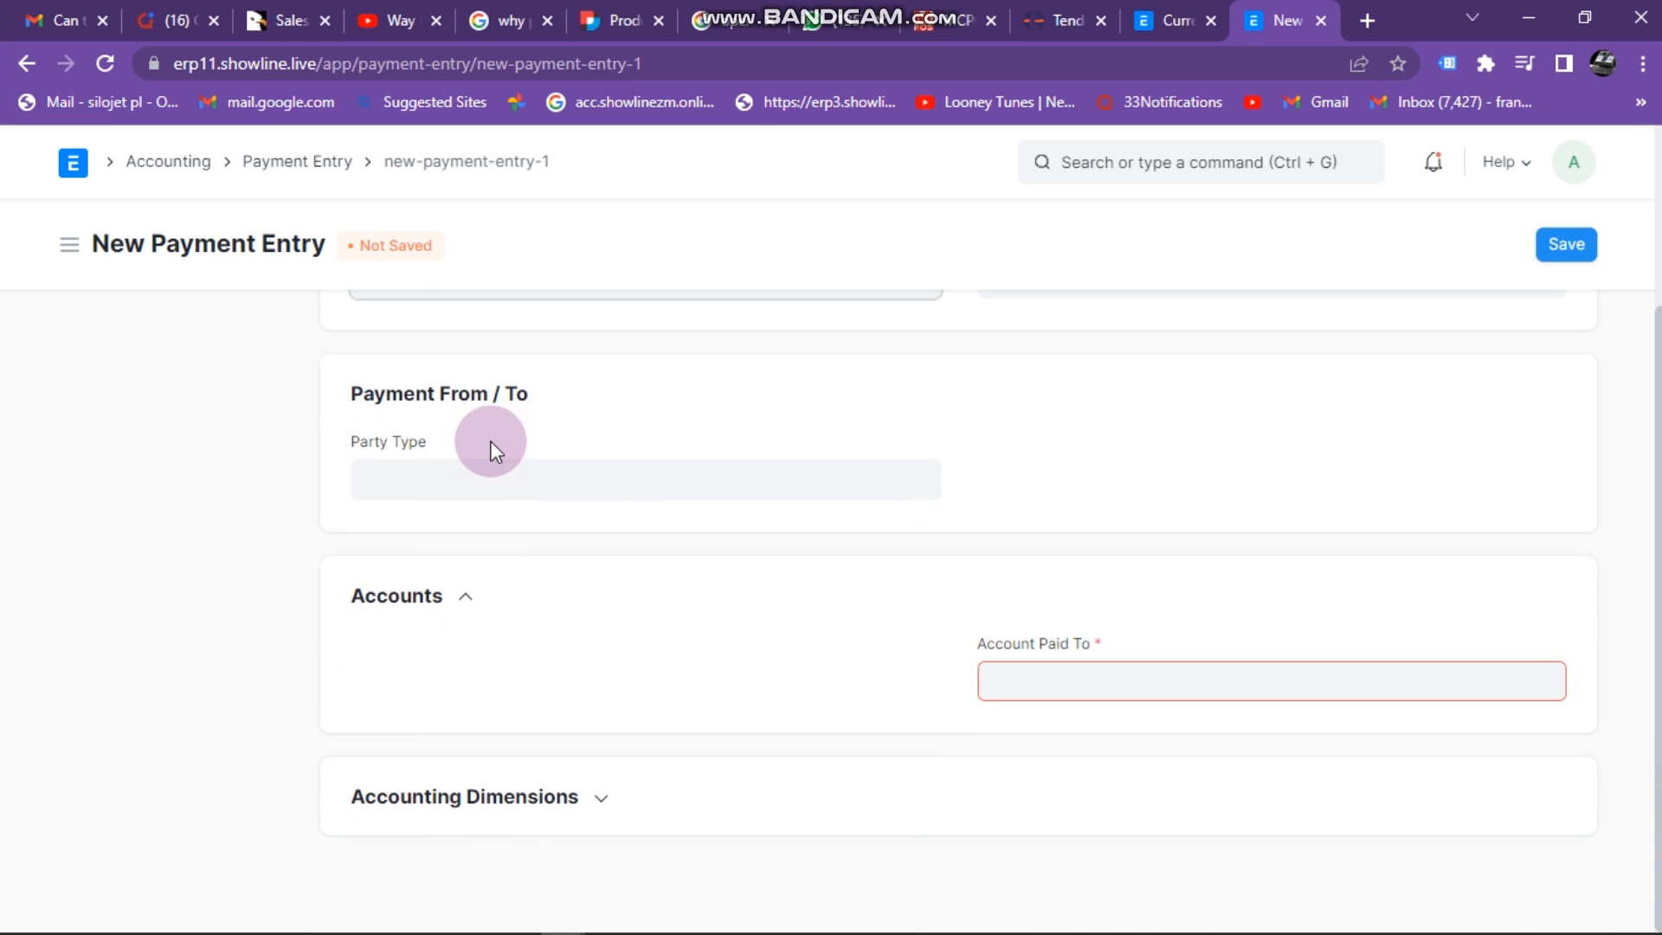
click(463, 482)
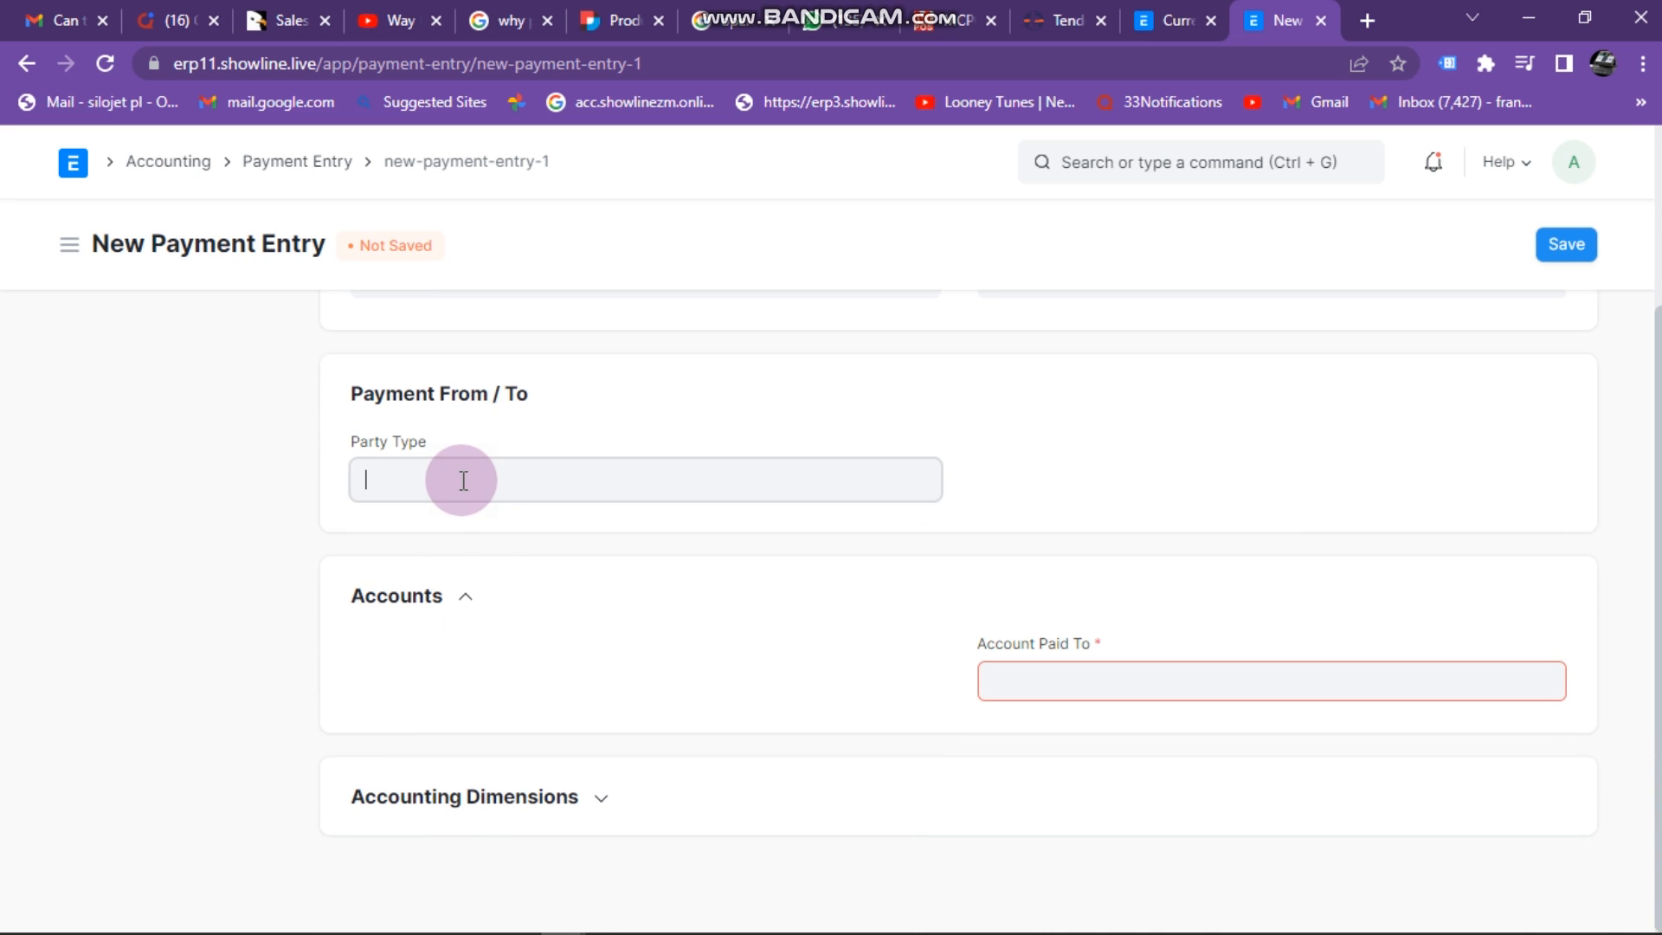
text(cuts)
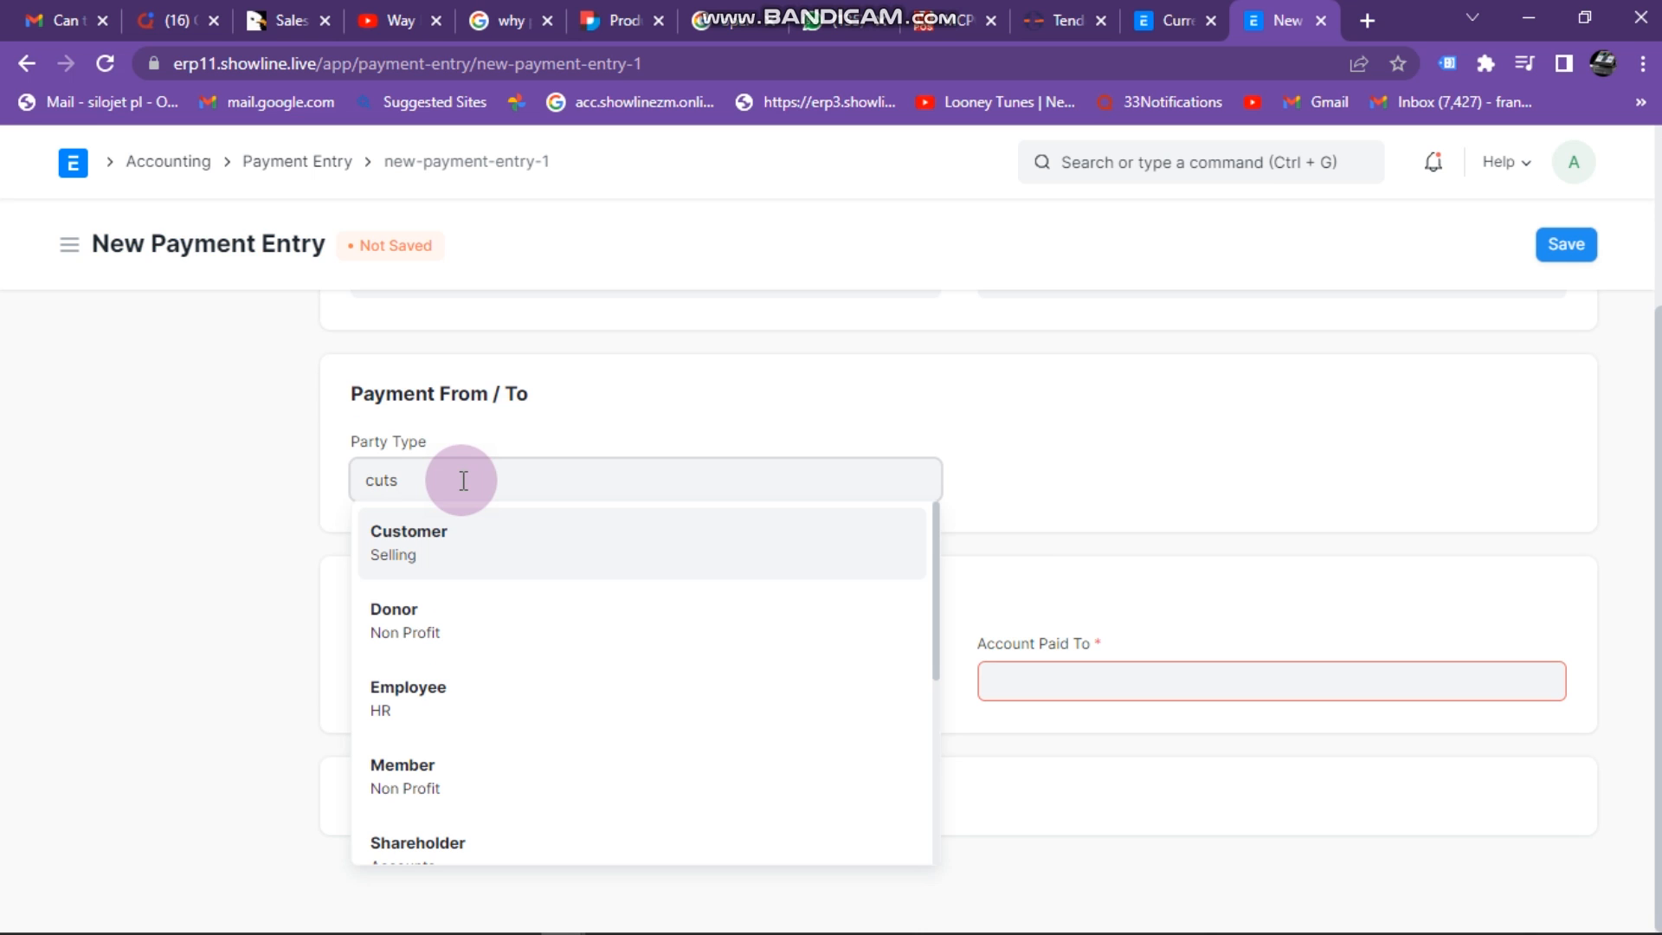
key(BackSpace)
key(BackSpace)
click(508, 537)
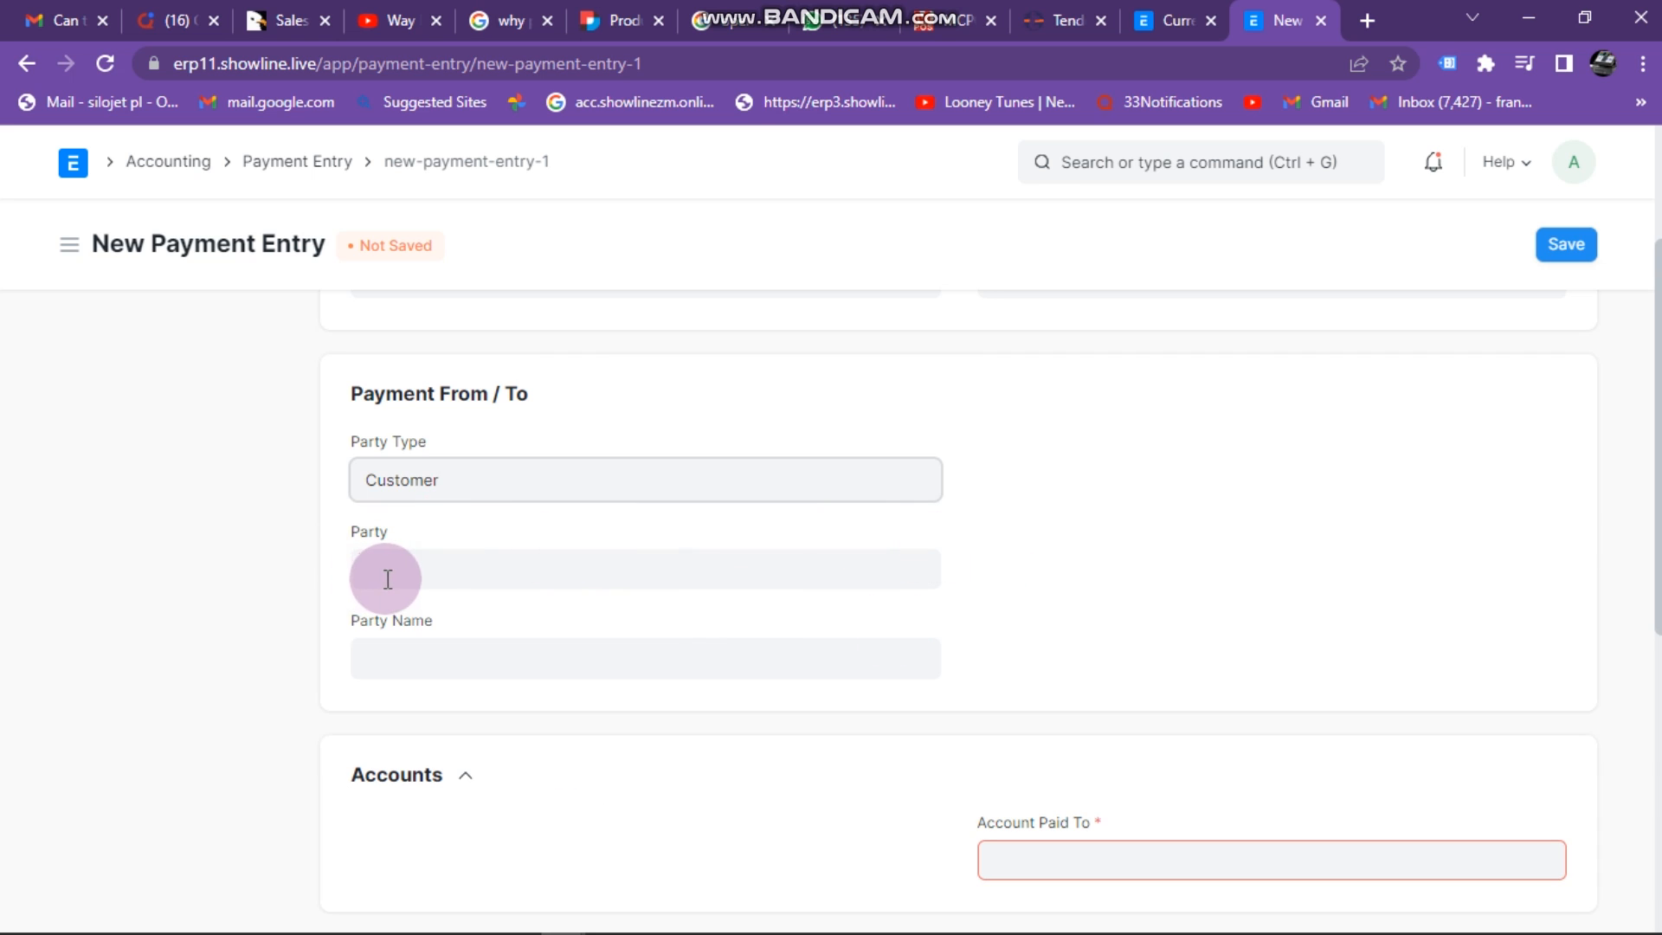
click(390, 582)
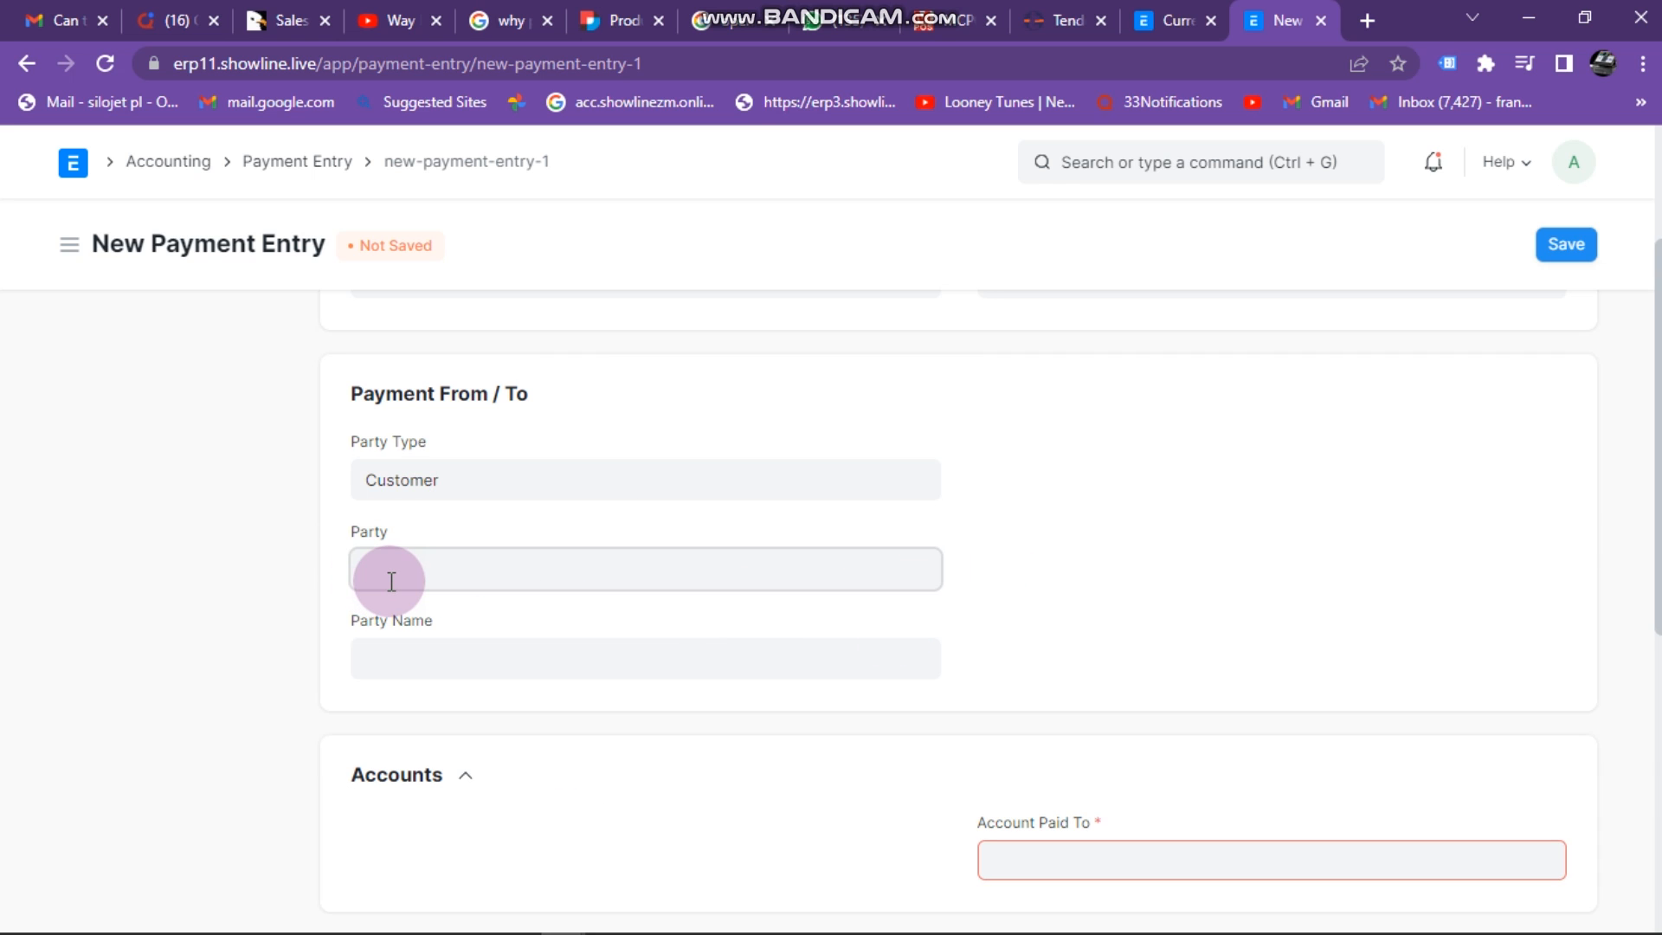
text(br)
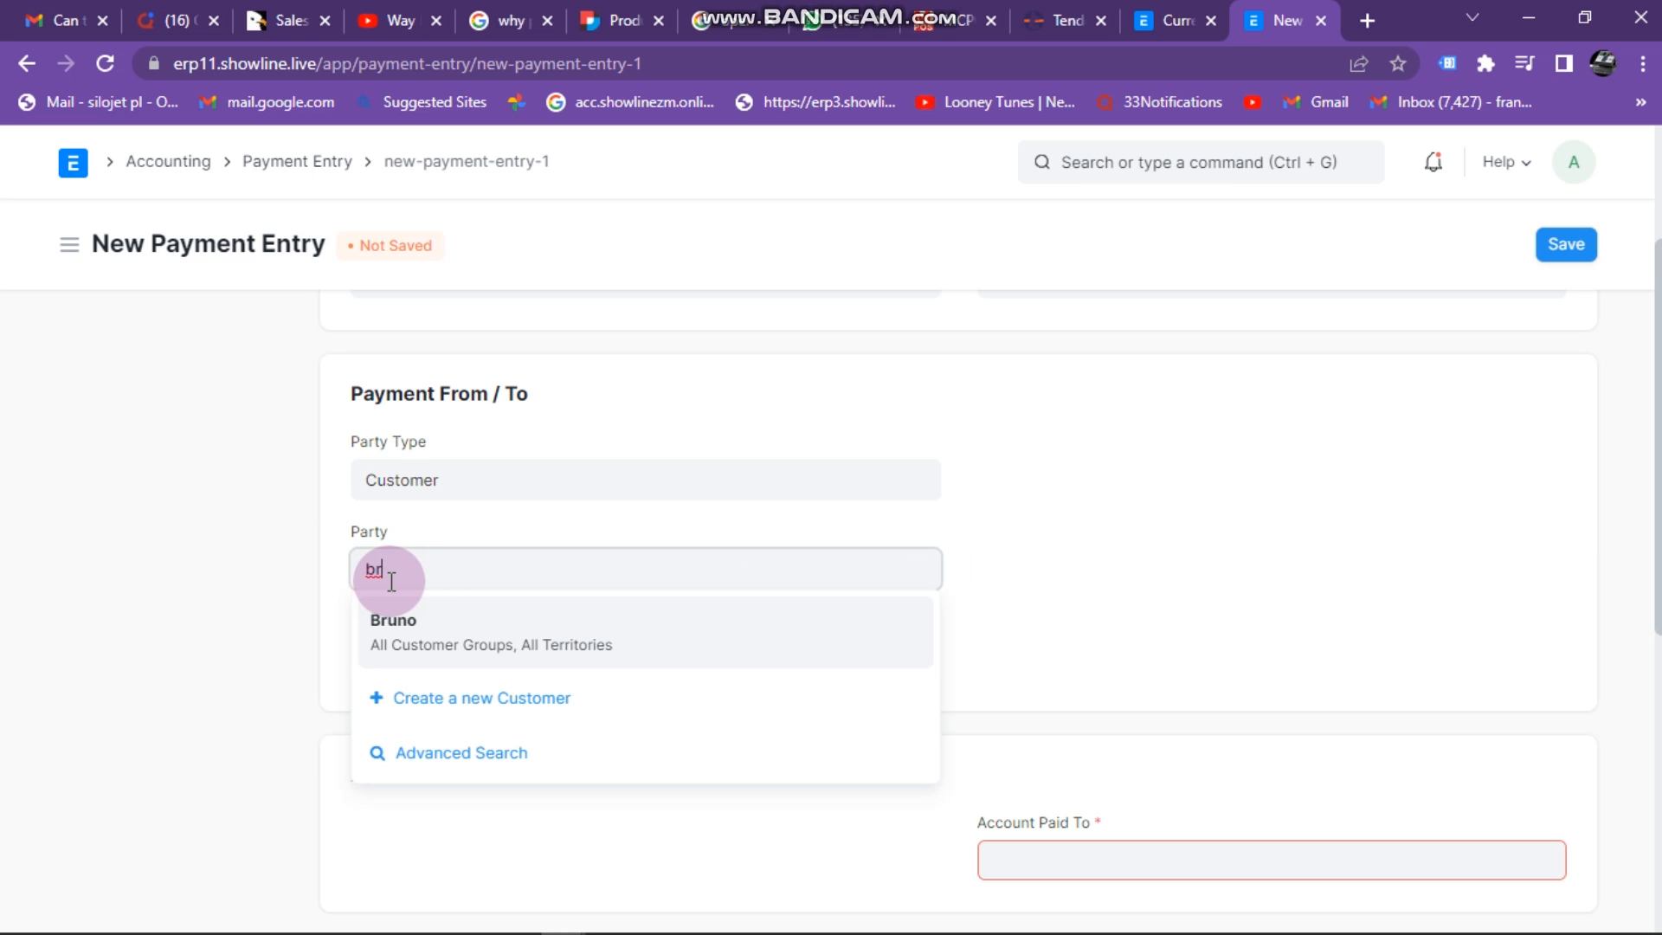
click(416, 626)
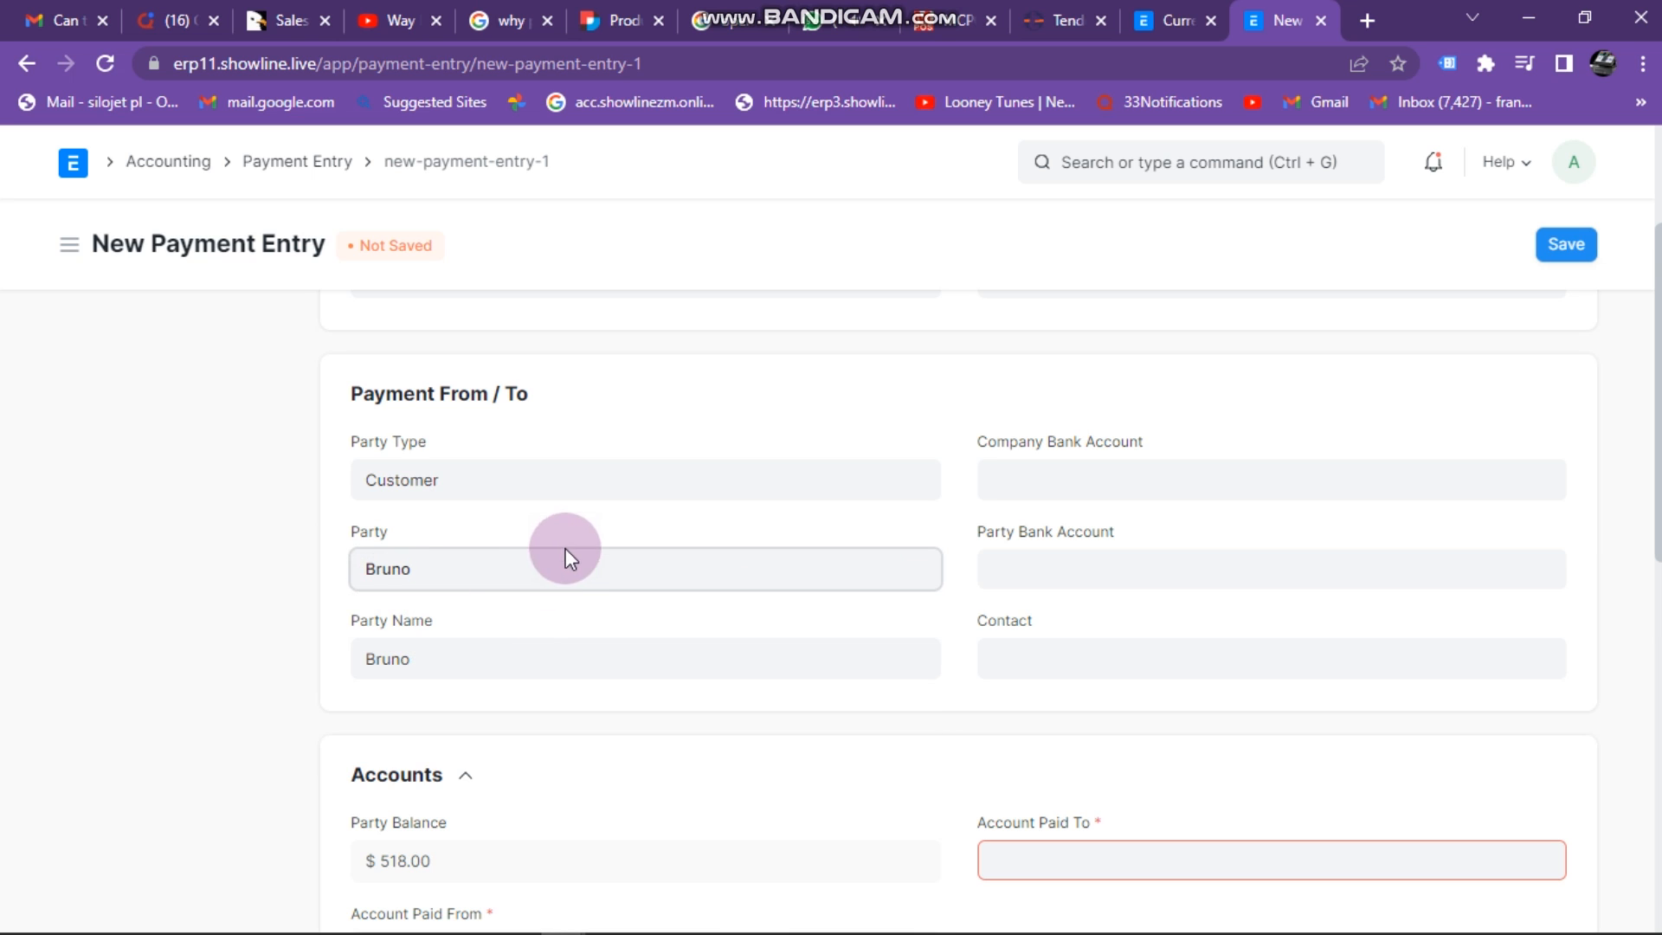
Step: Set Account Paid To to CBZ ZWL - SE and check the selected accounts and their currencies
scroll(623, 579, down, 3)
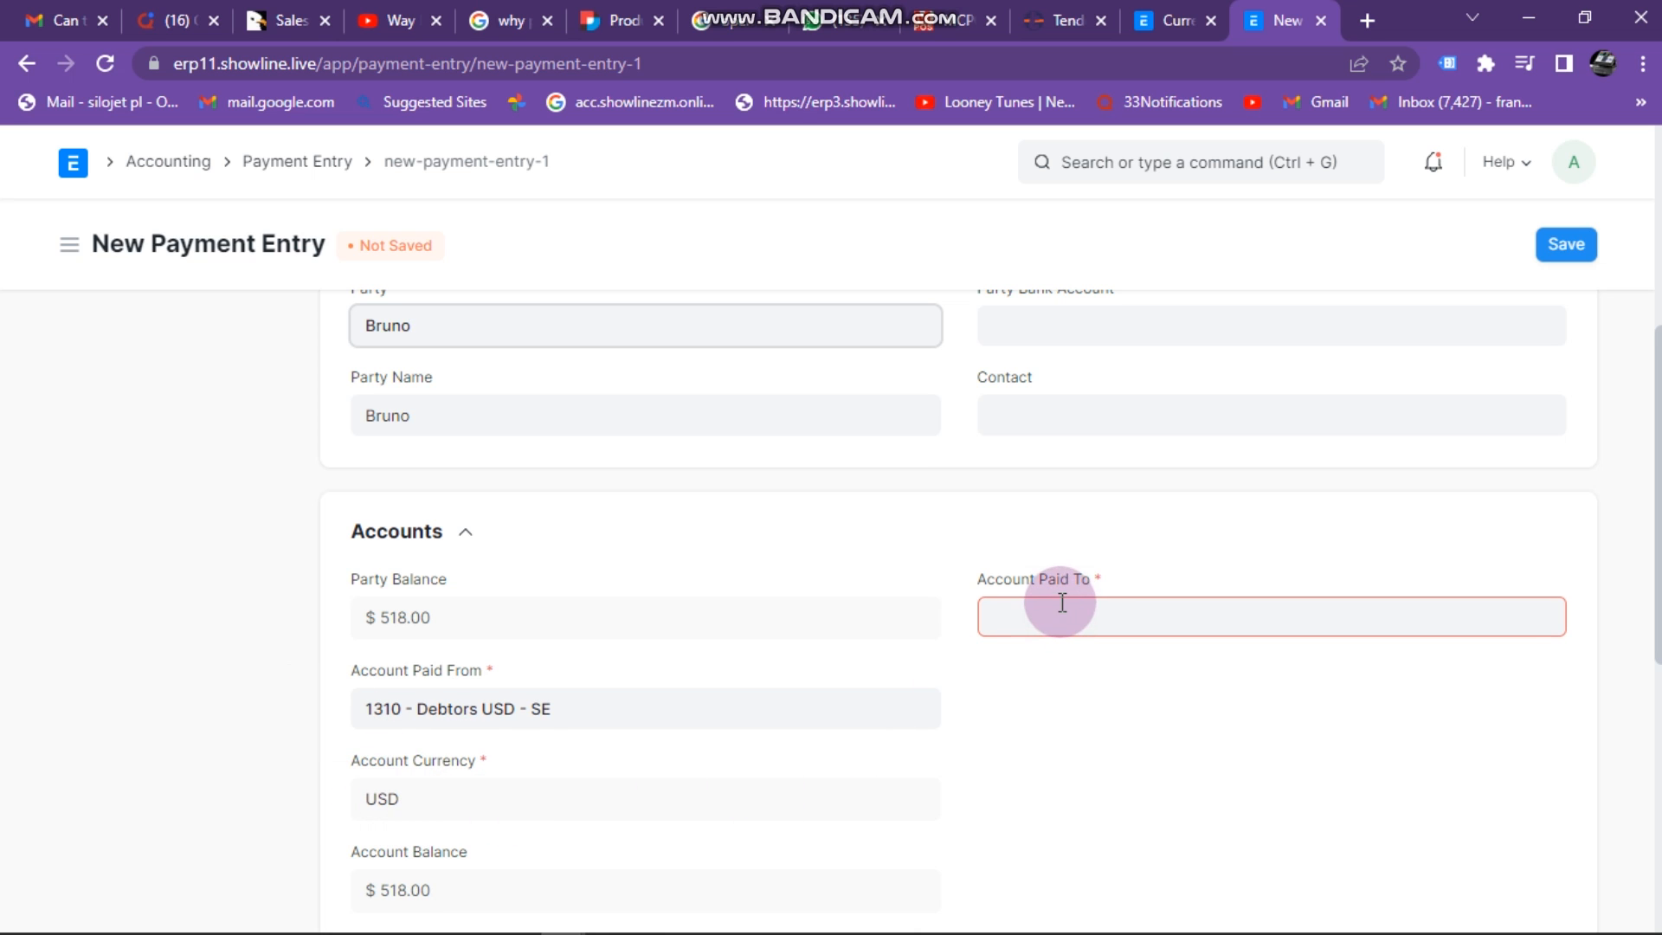
scroll(1057, 594, down, 1)
click(1043, 484)
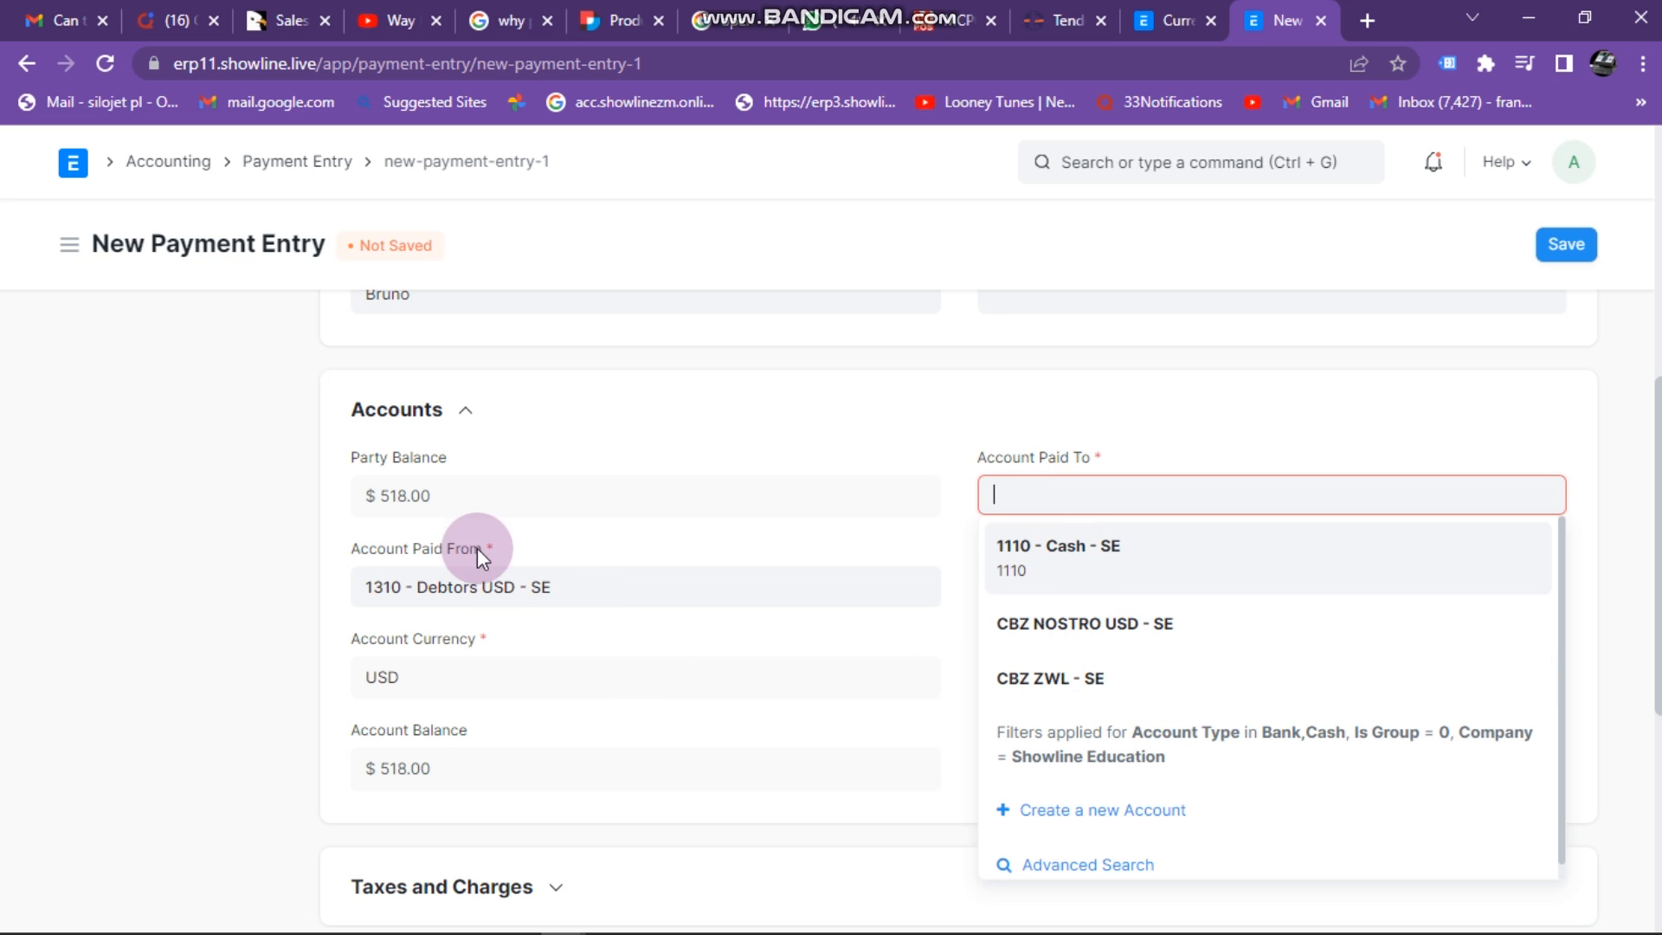
click(1061, 684)
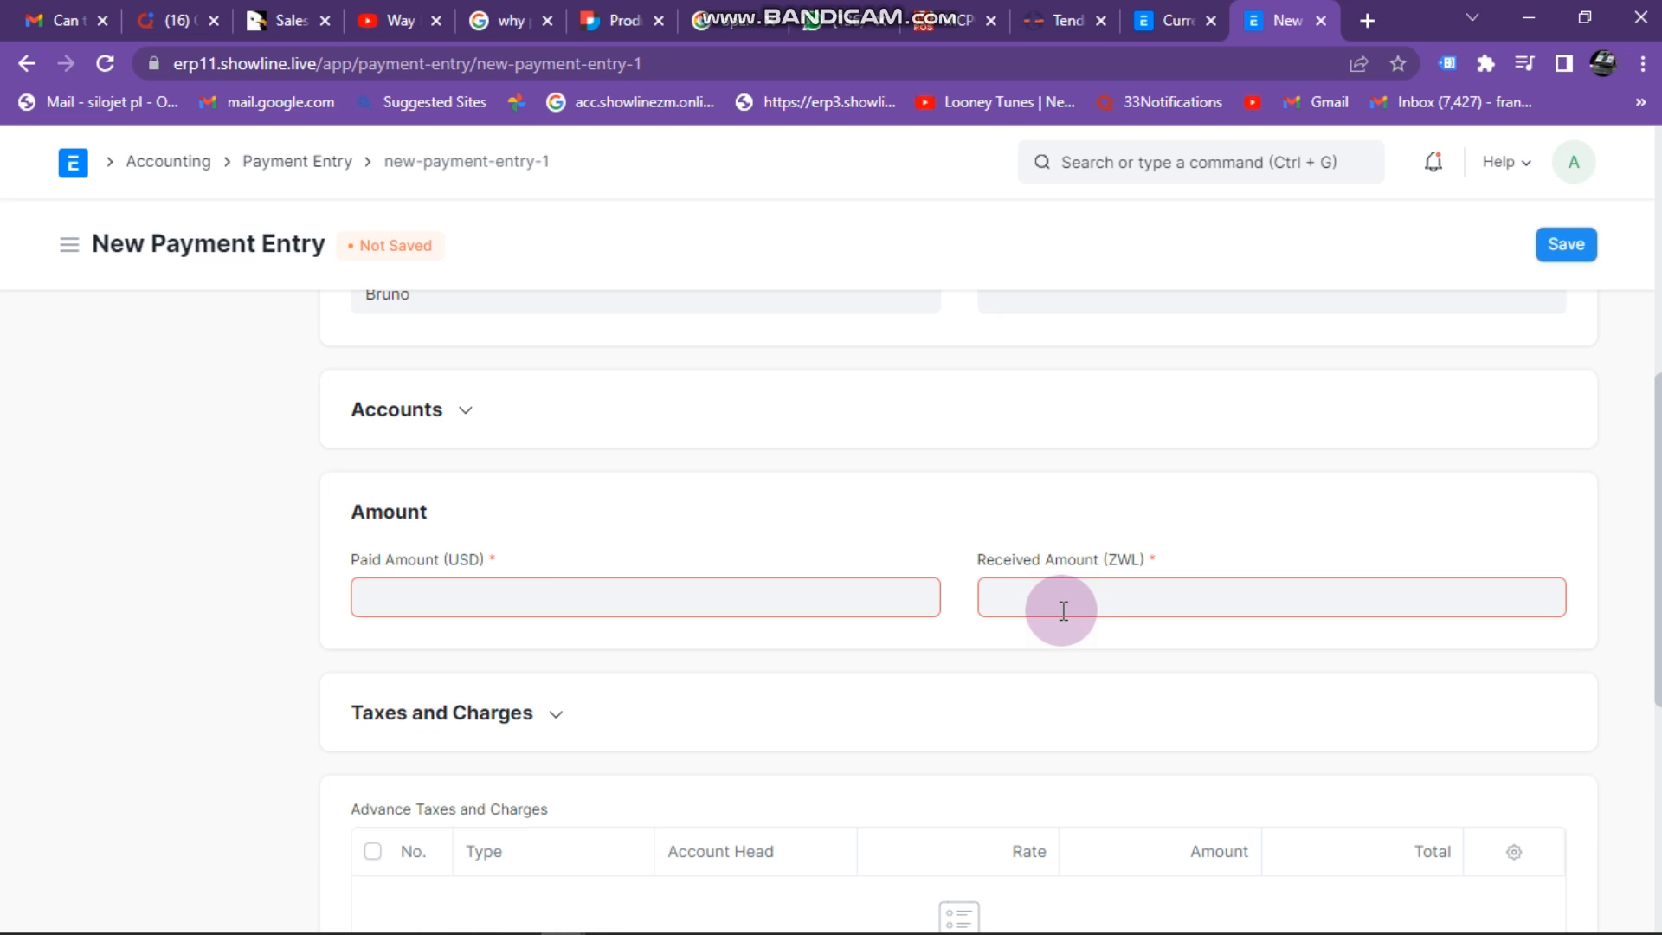
click(455, 417)
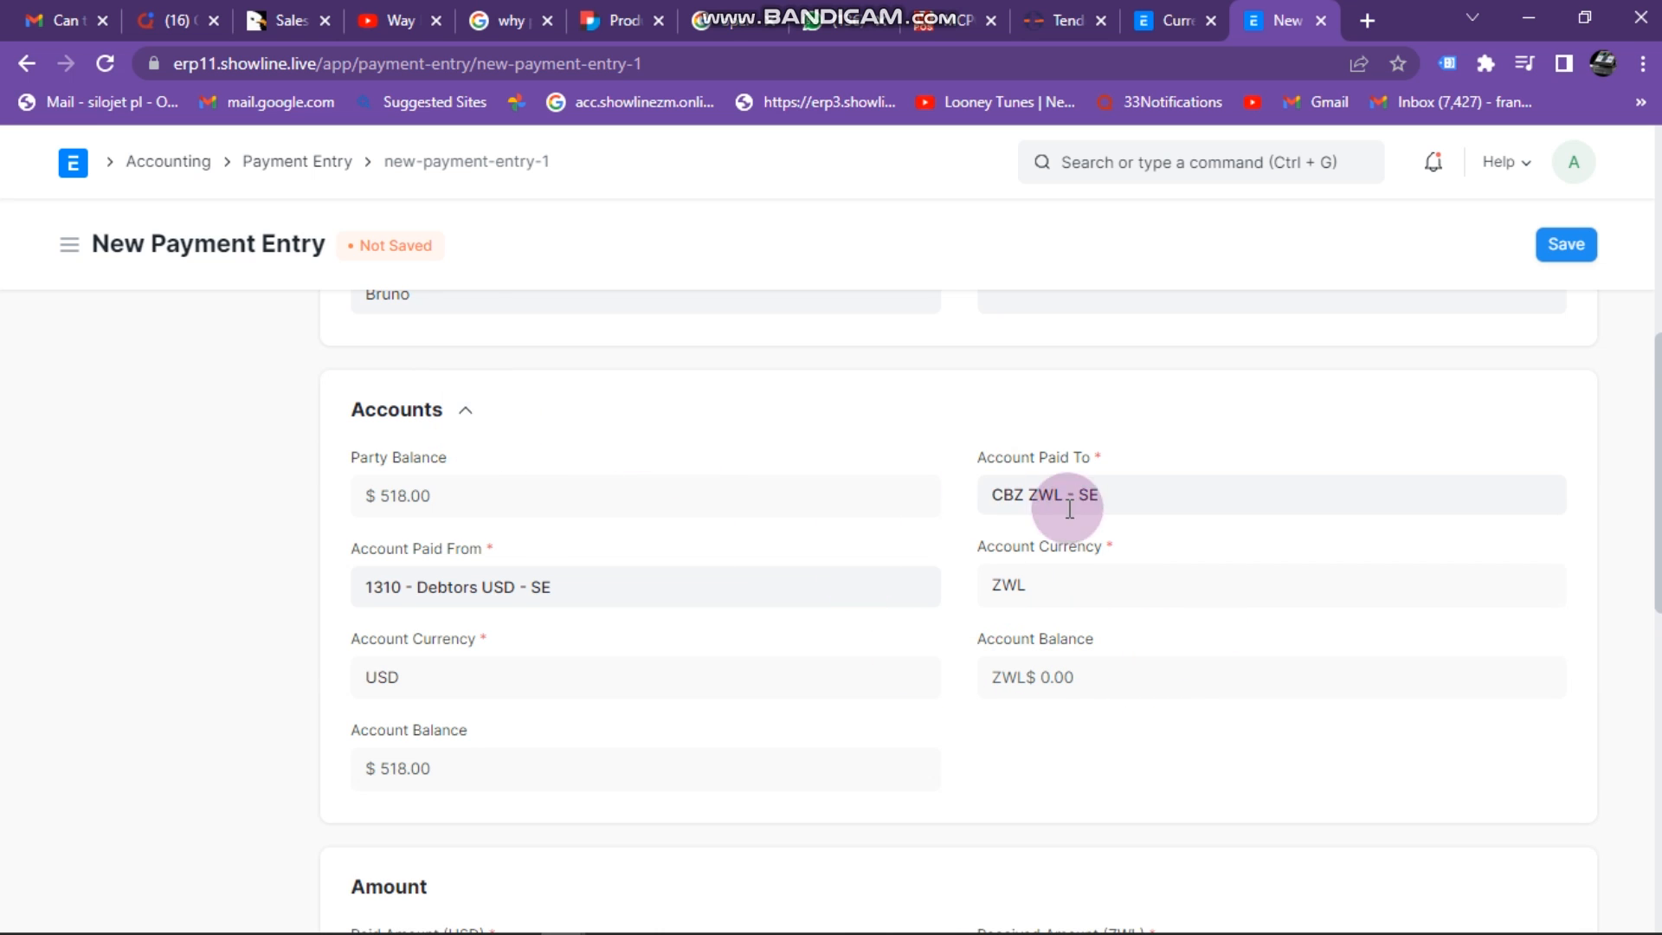
click(462, 419)
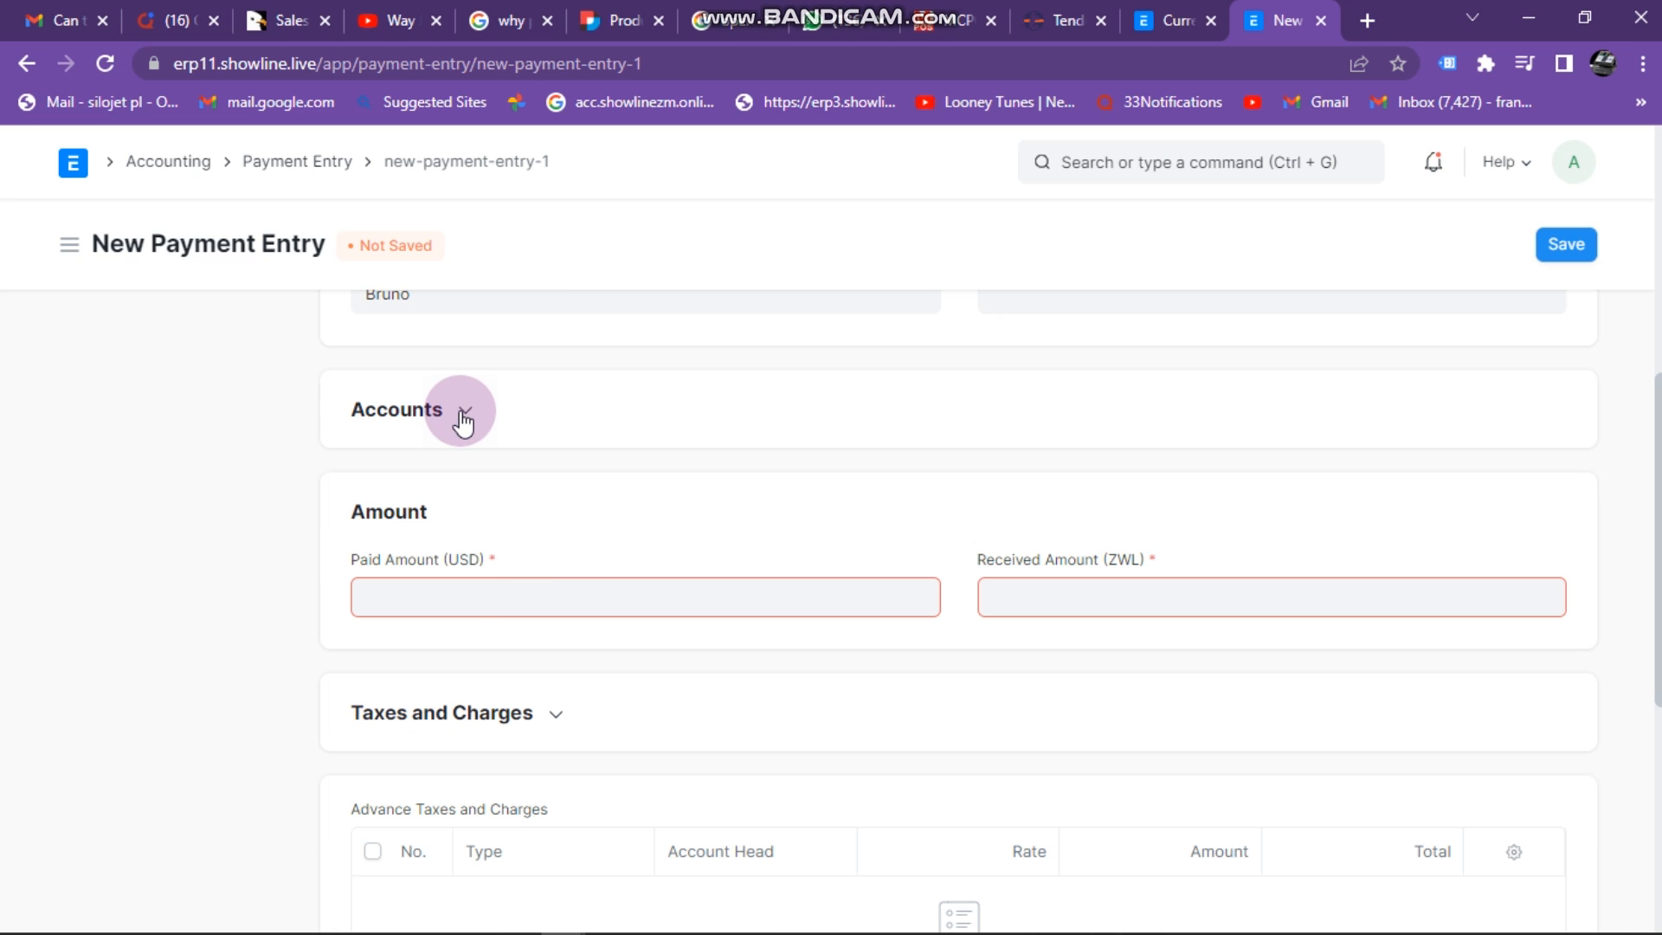
Step: Enter 2550 as the received amount in ZWL
click(1125, 597)
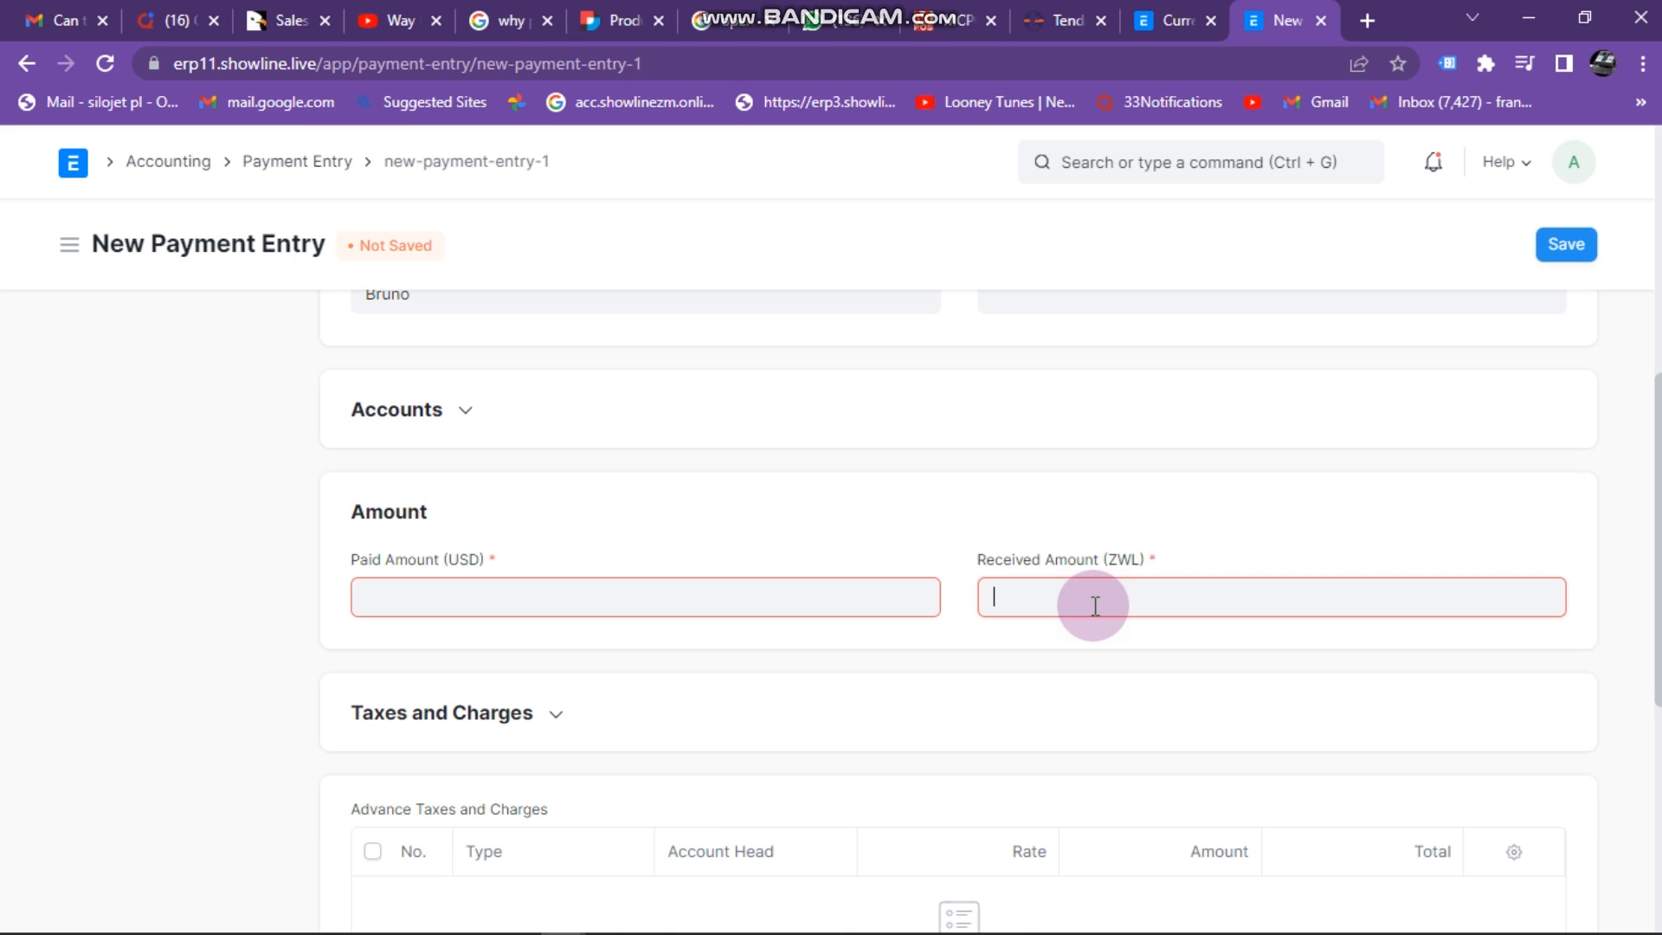
text(2550)
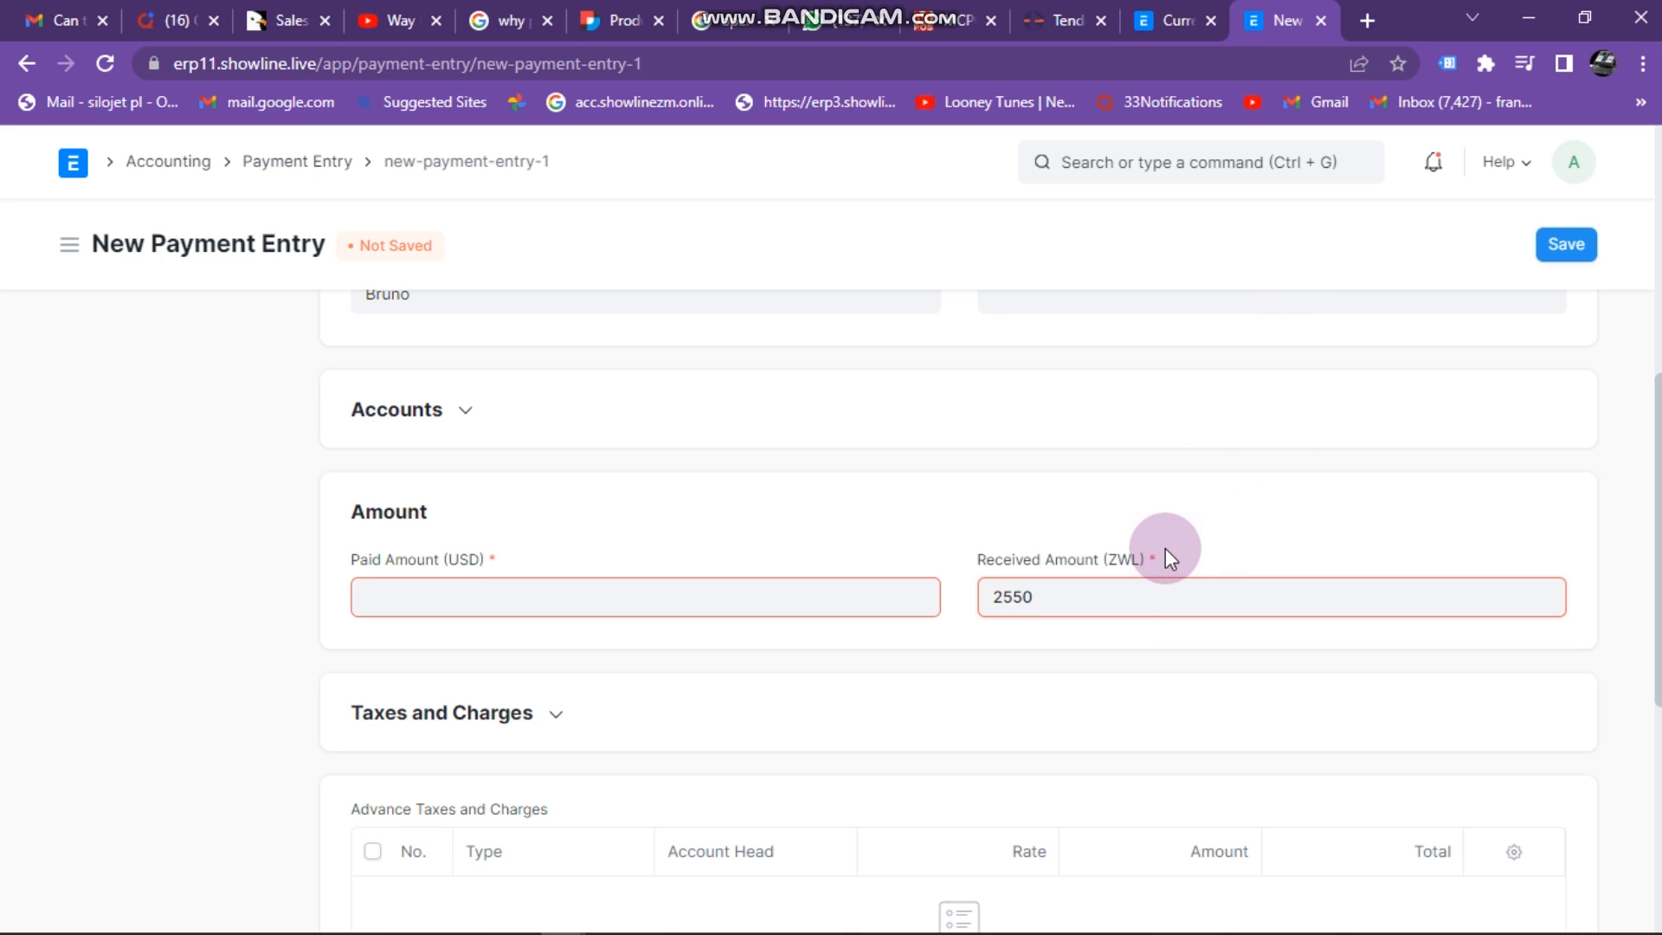
scroll(1156, 550, down, 1)
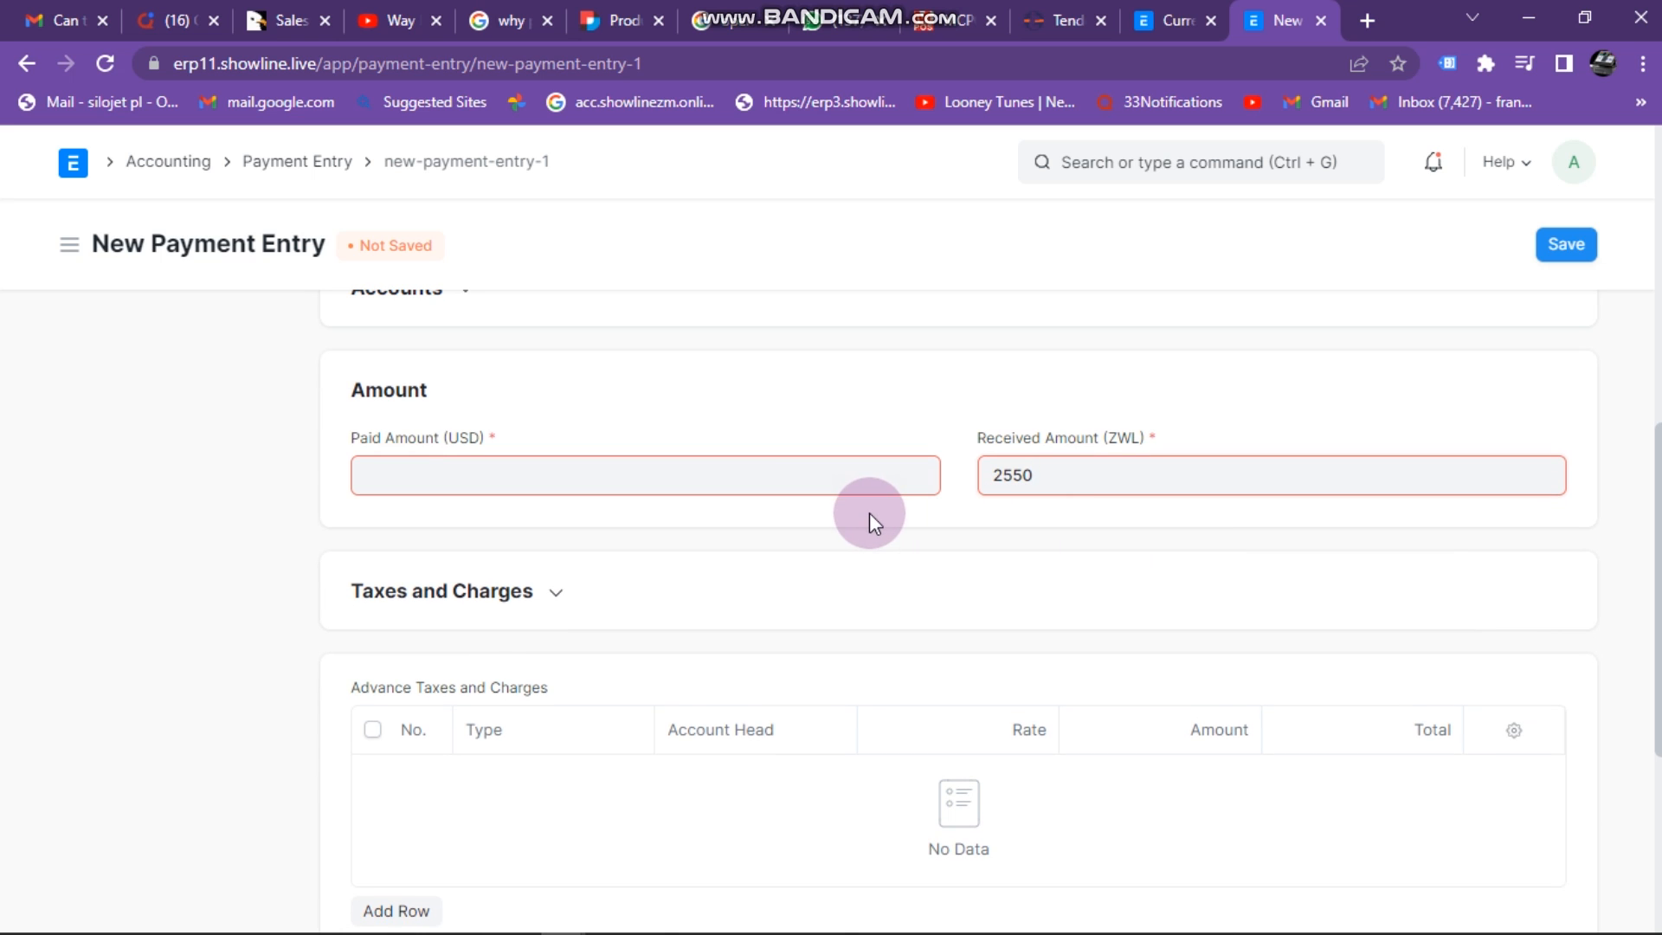
click(836, 512)
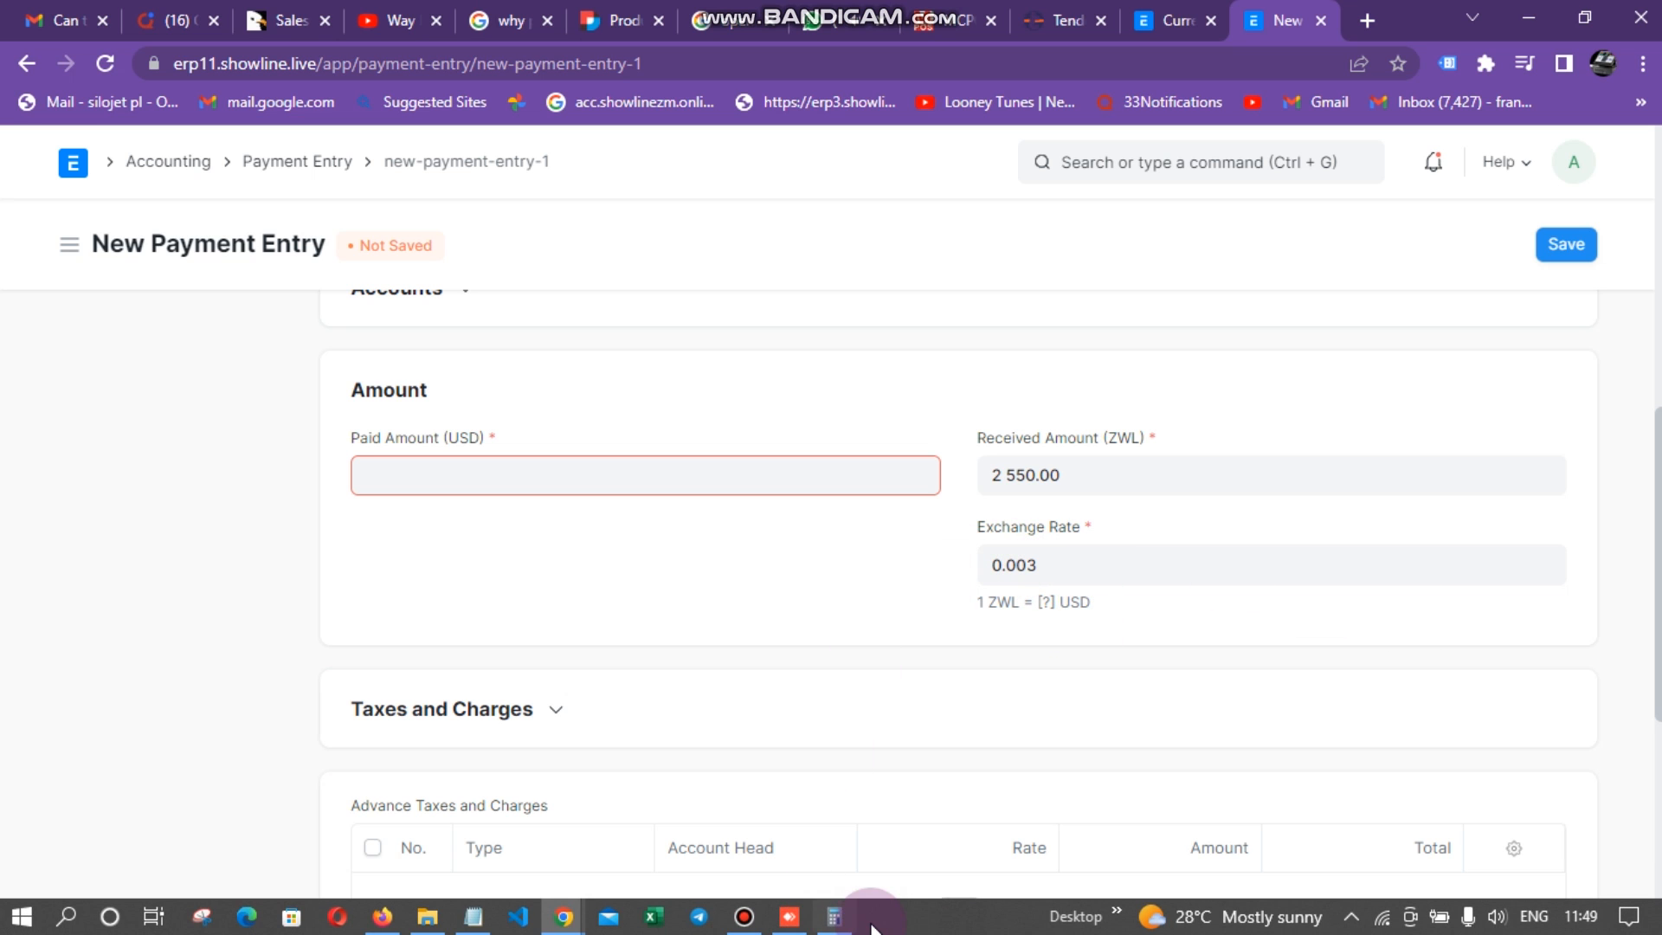
Step: Calculate 1 ÷ 850 in Calculator and set the payment entry's exchange rate to 0.0011111
click(833, 928)
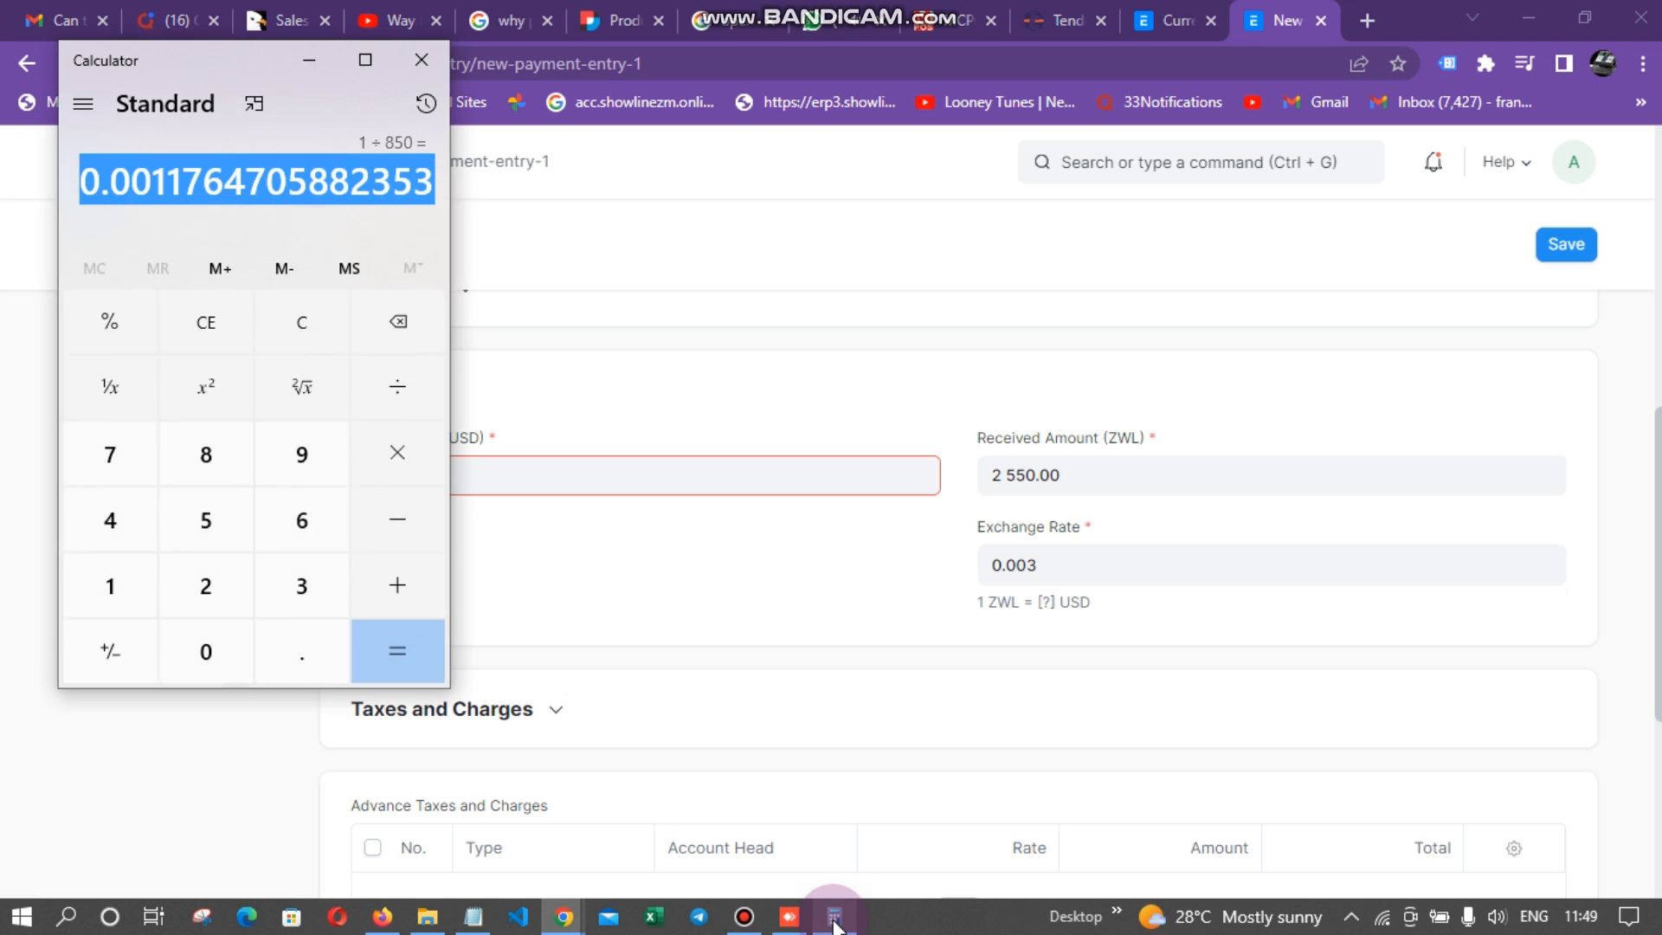
click(303, 320)
drag(180, 53, 335, 163)
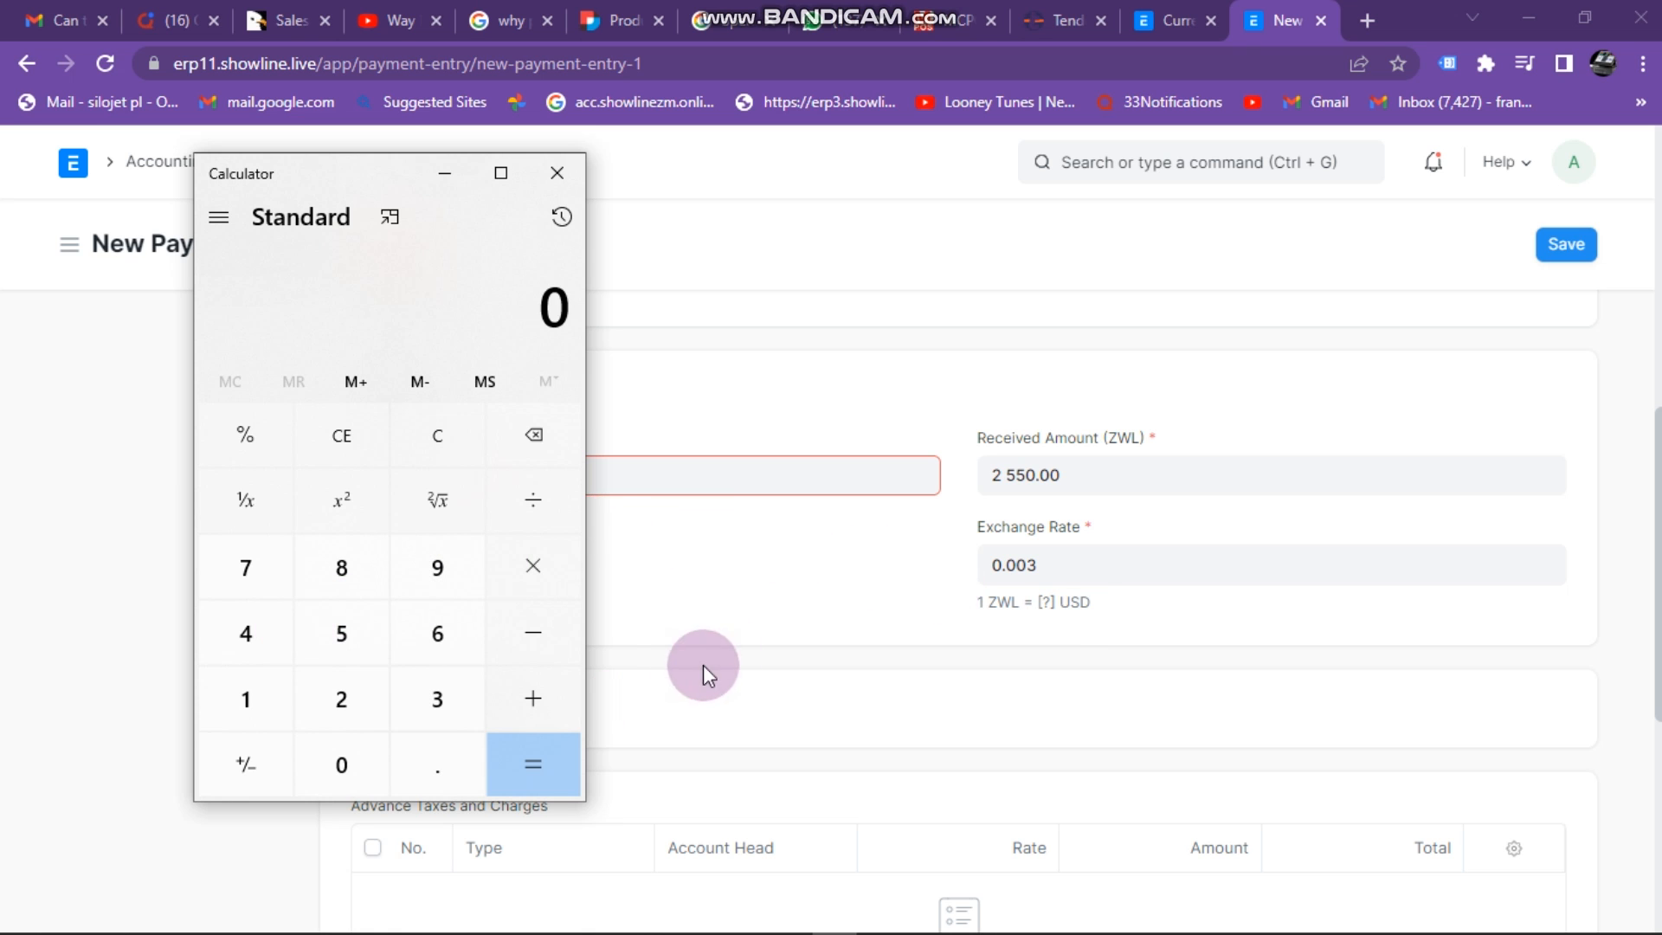
click(275, 689)
click(543, 515)
click(356, 576)
click(345, 630)
click(345, 737)
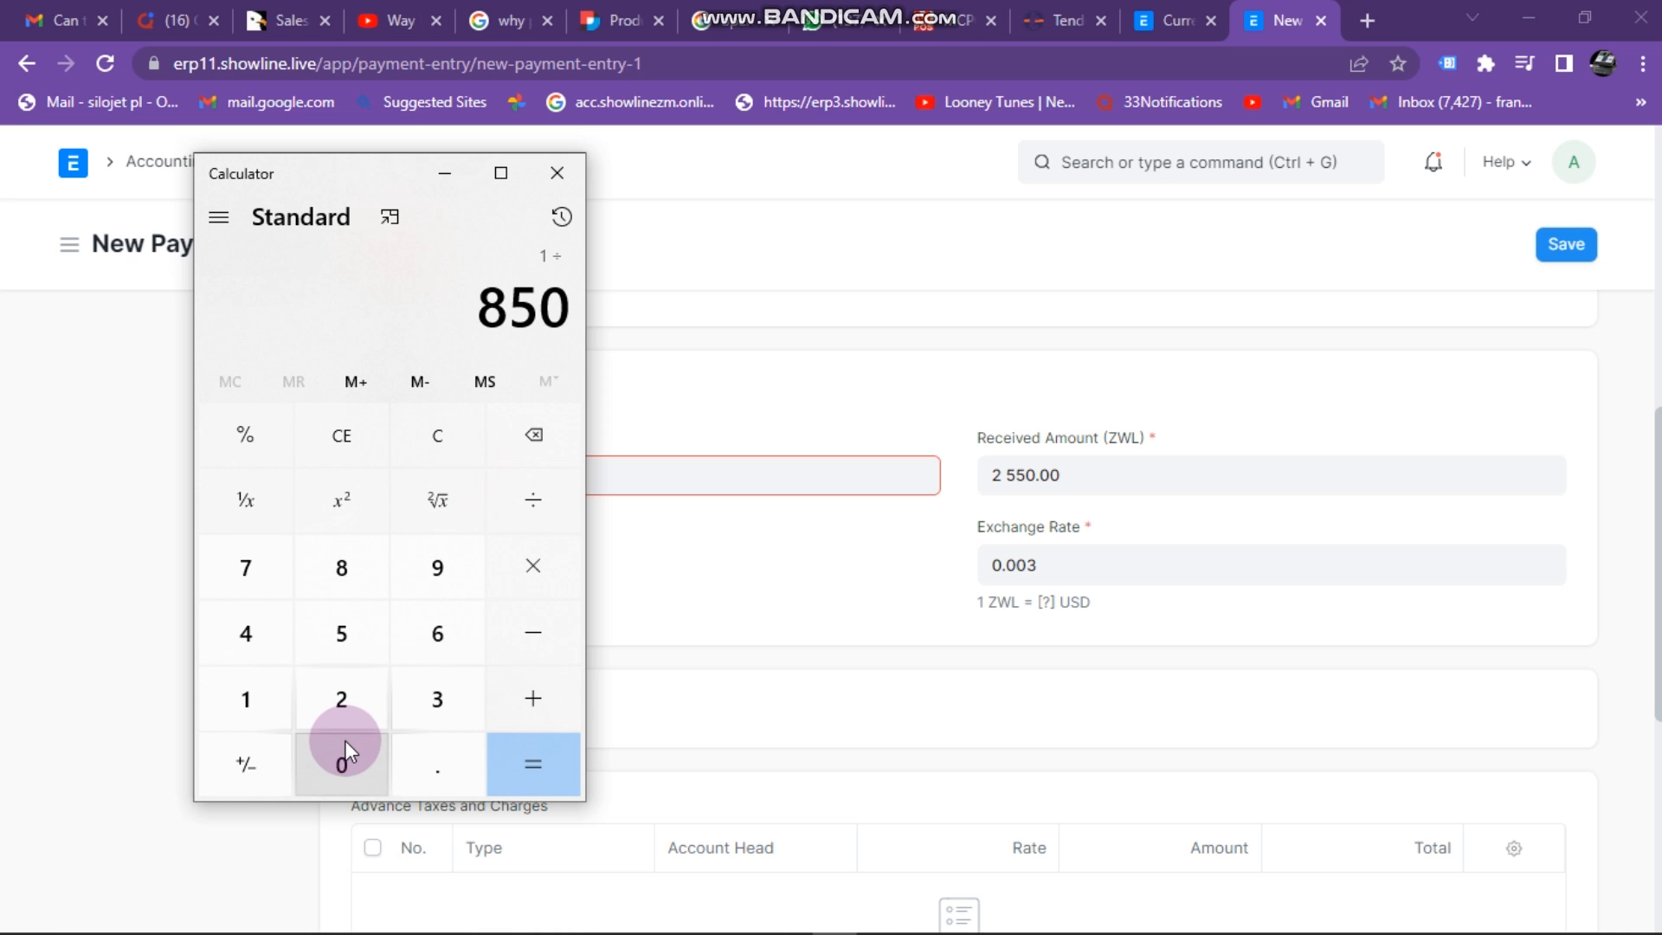
click(494, 786)
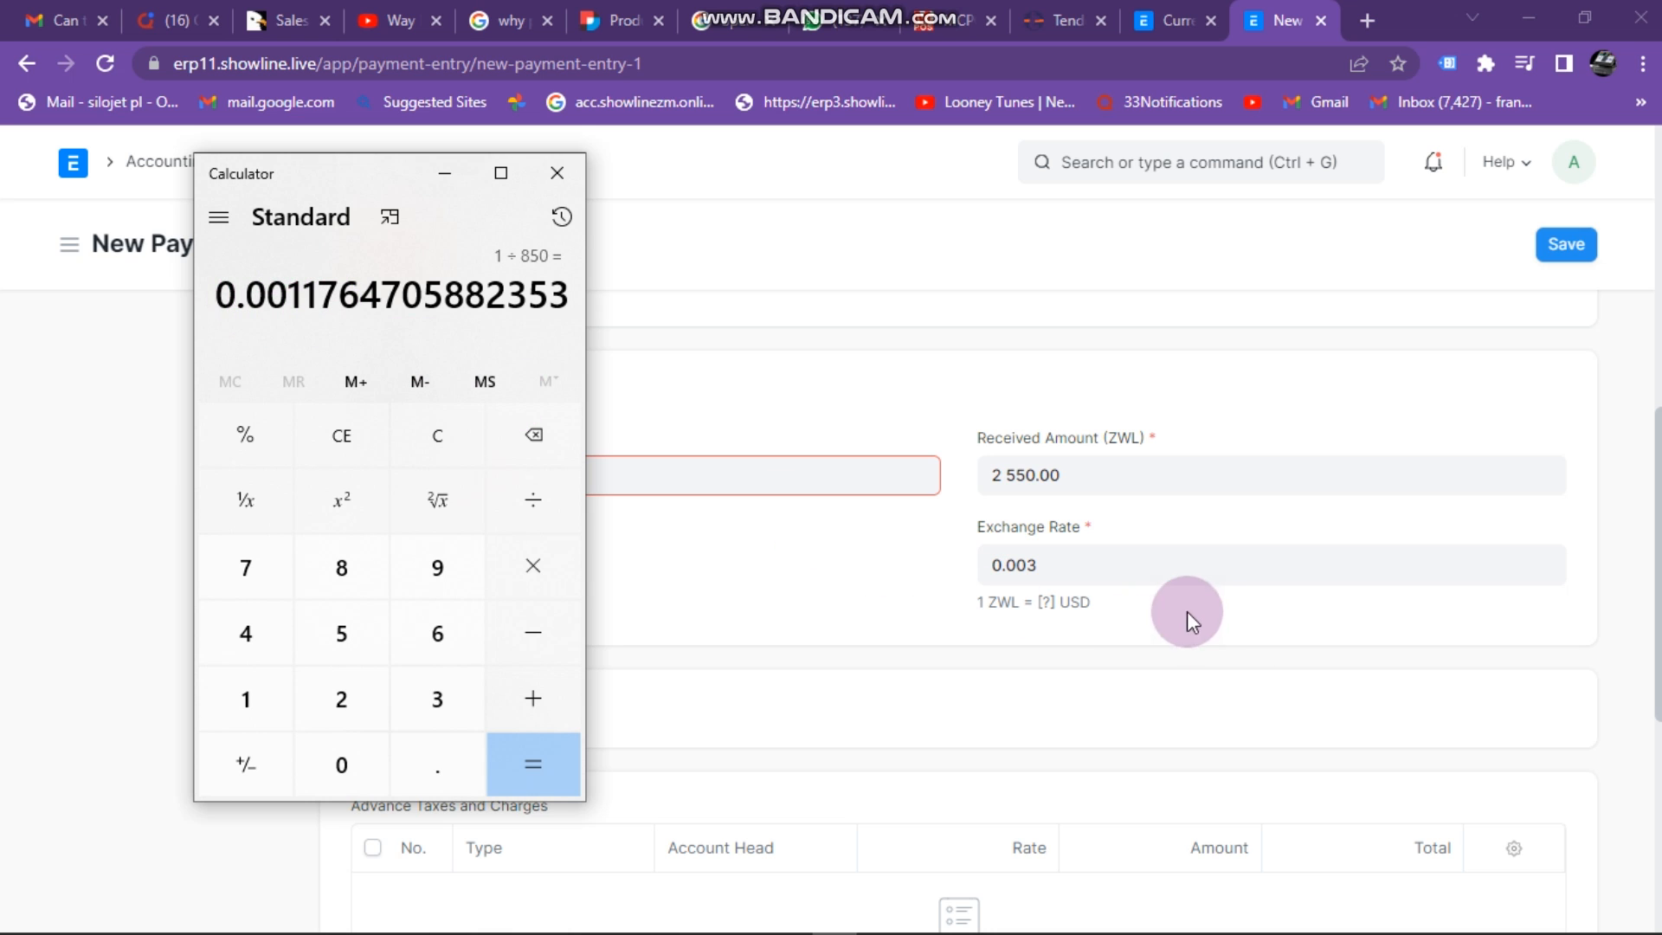
click(1112, 571)
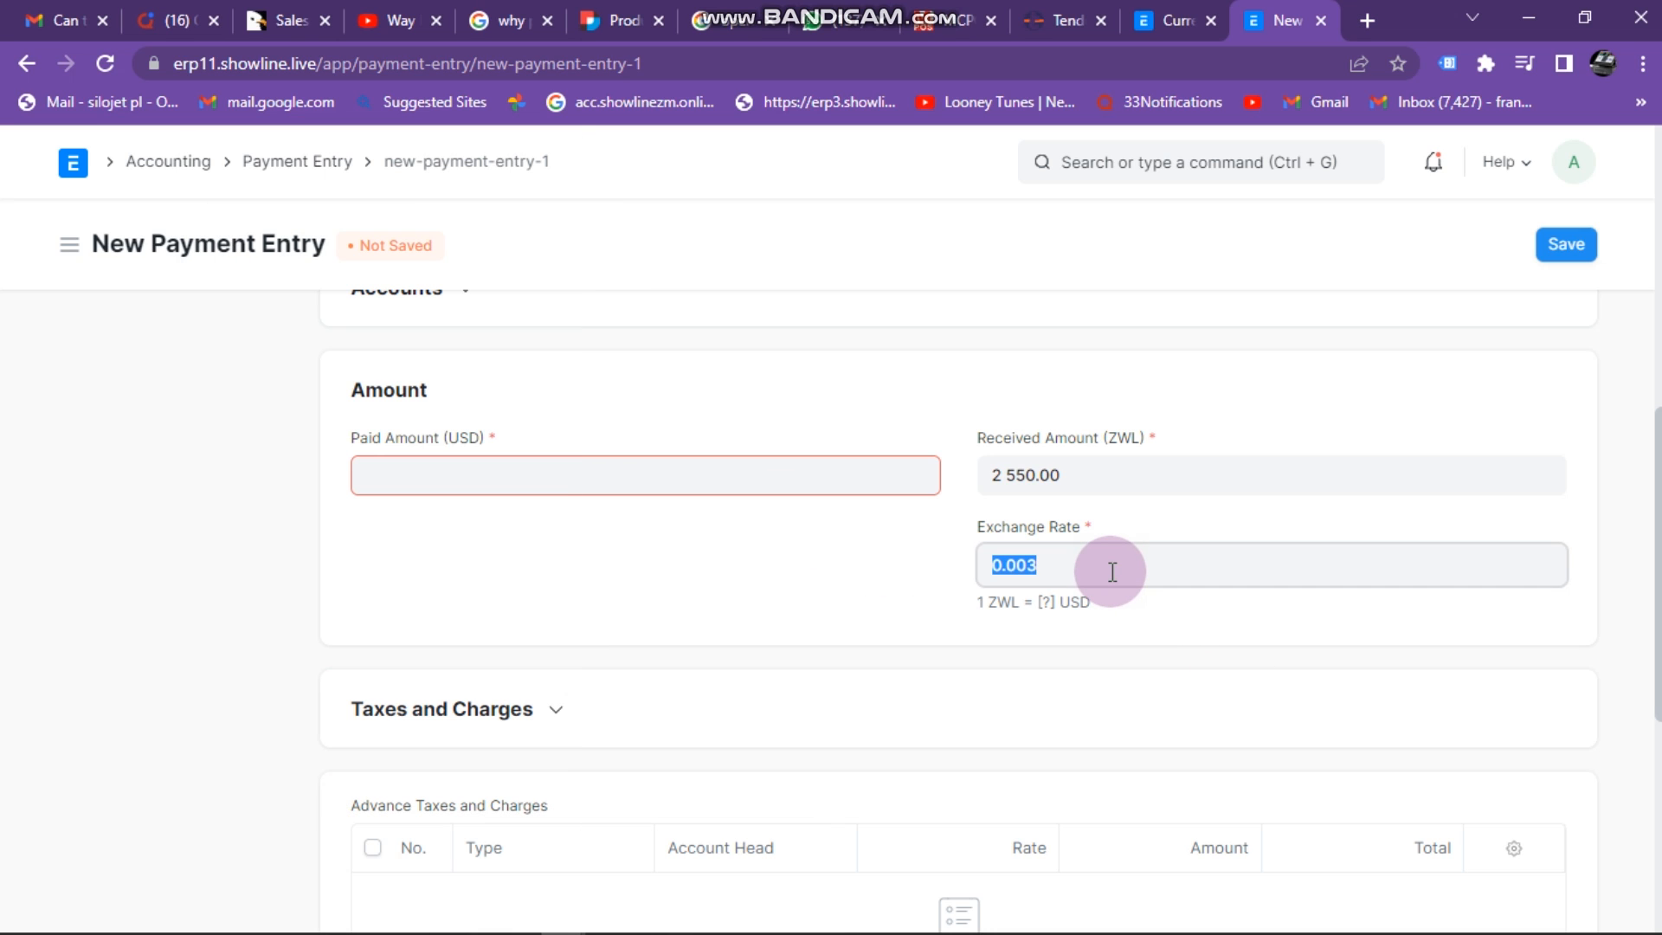
text(0.0011111)
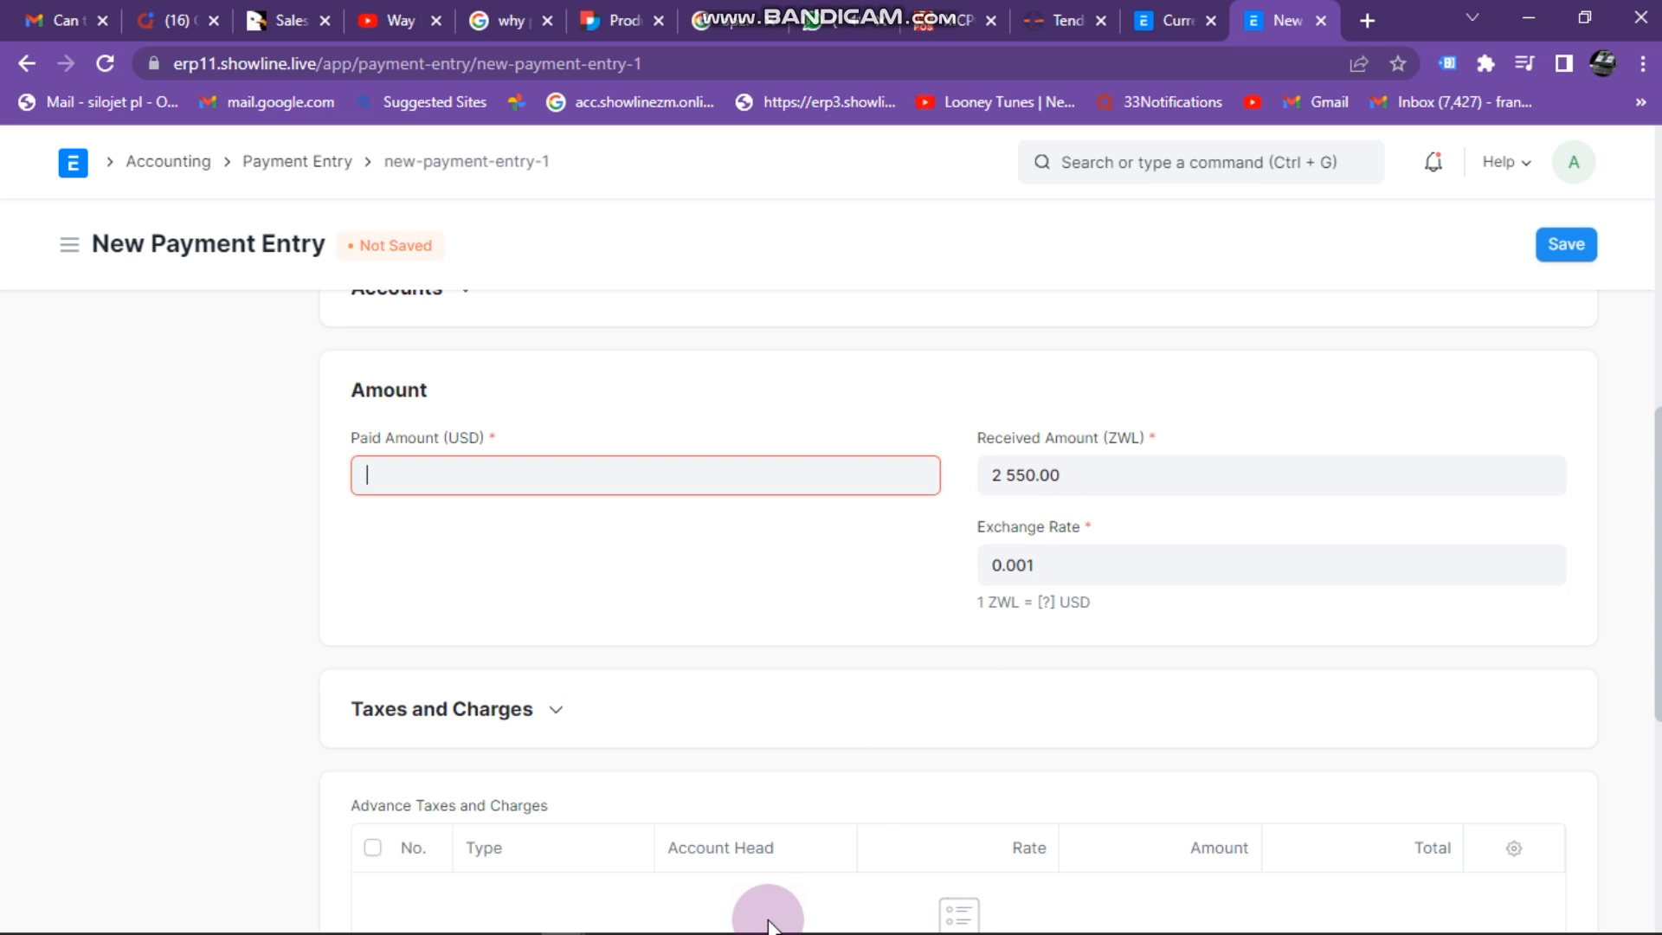
Step: Switch to Calculator and divide 2550 by 850 to work out the paid amount in USD
mouse_move(768, 931)
click(831, 916)
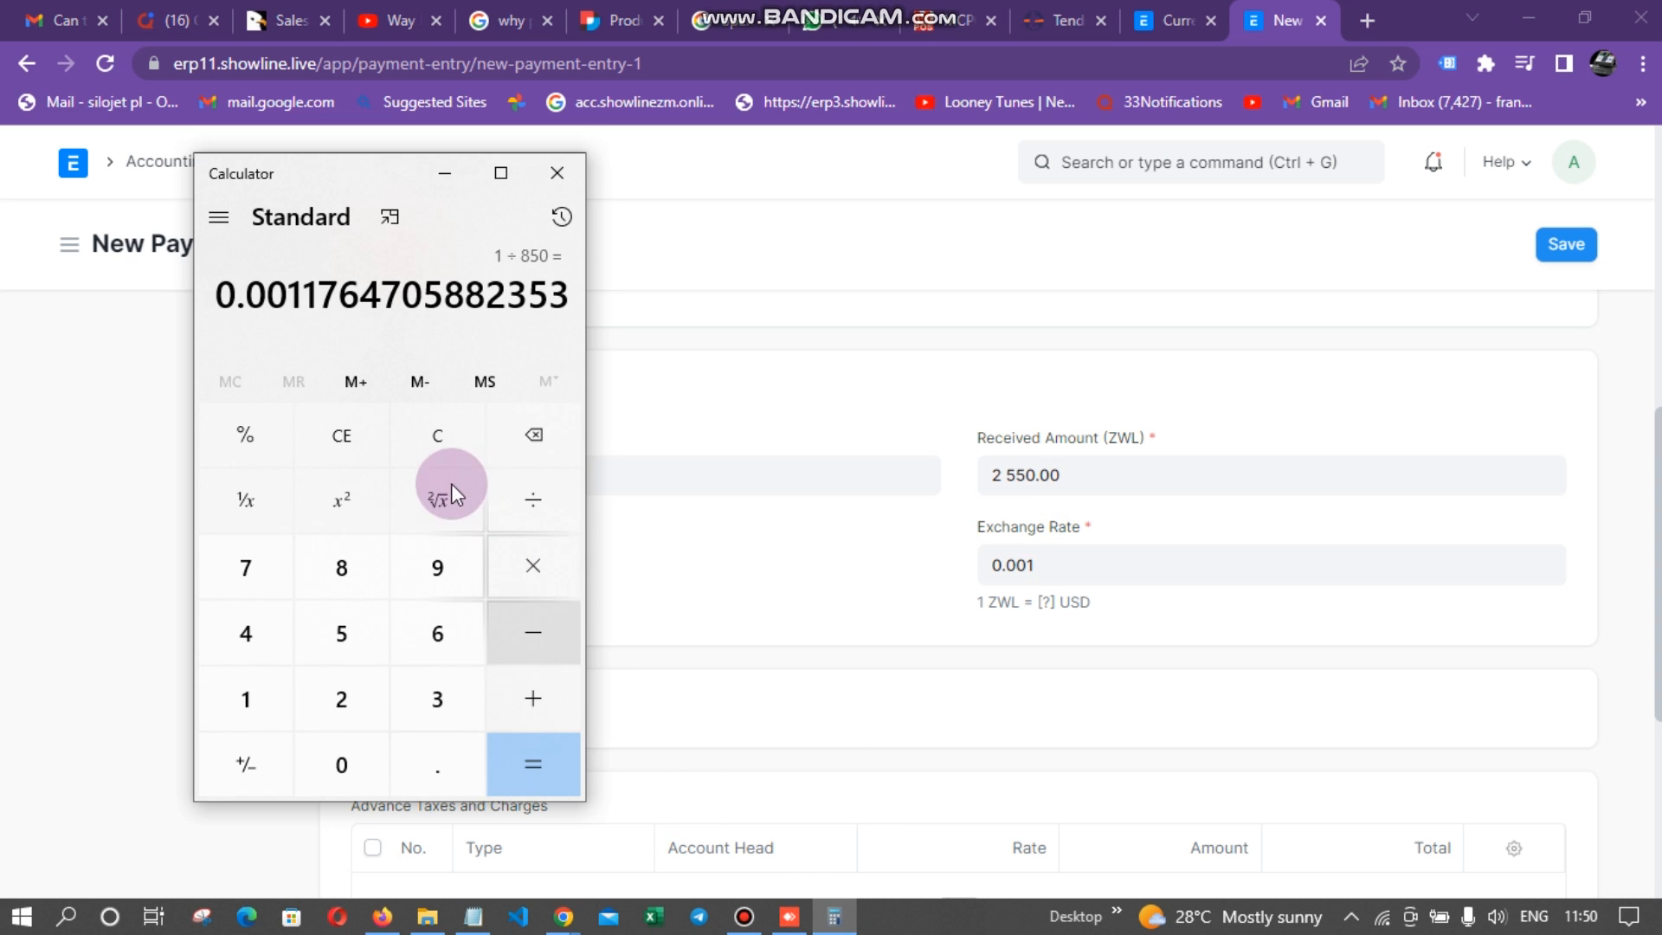
click(436, 433)
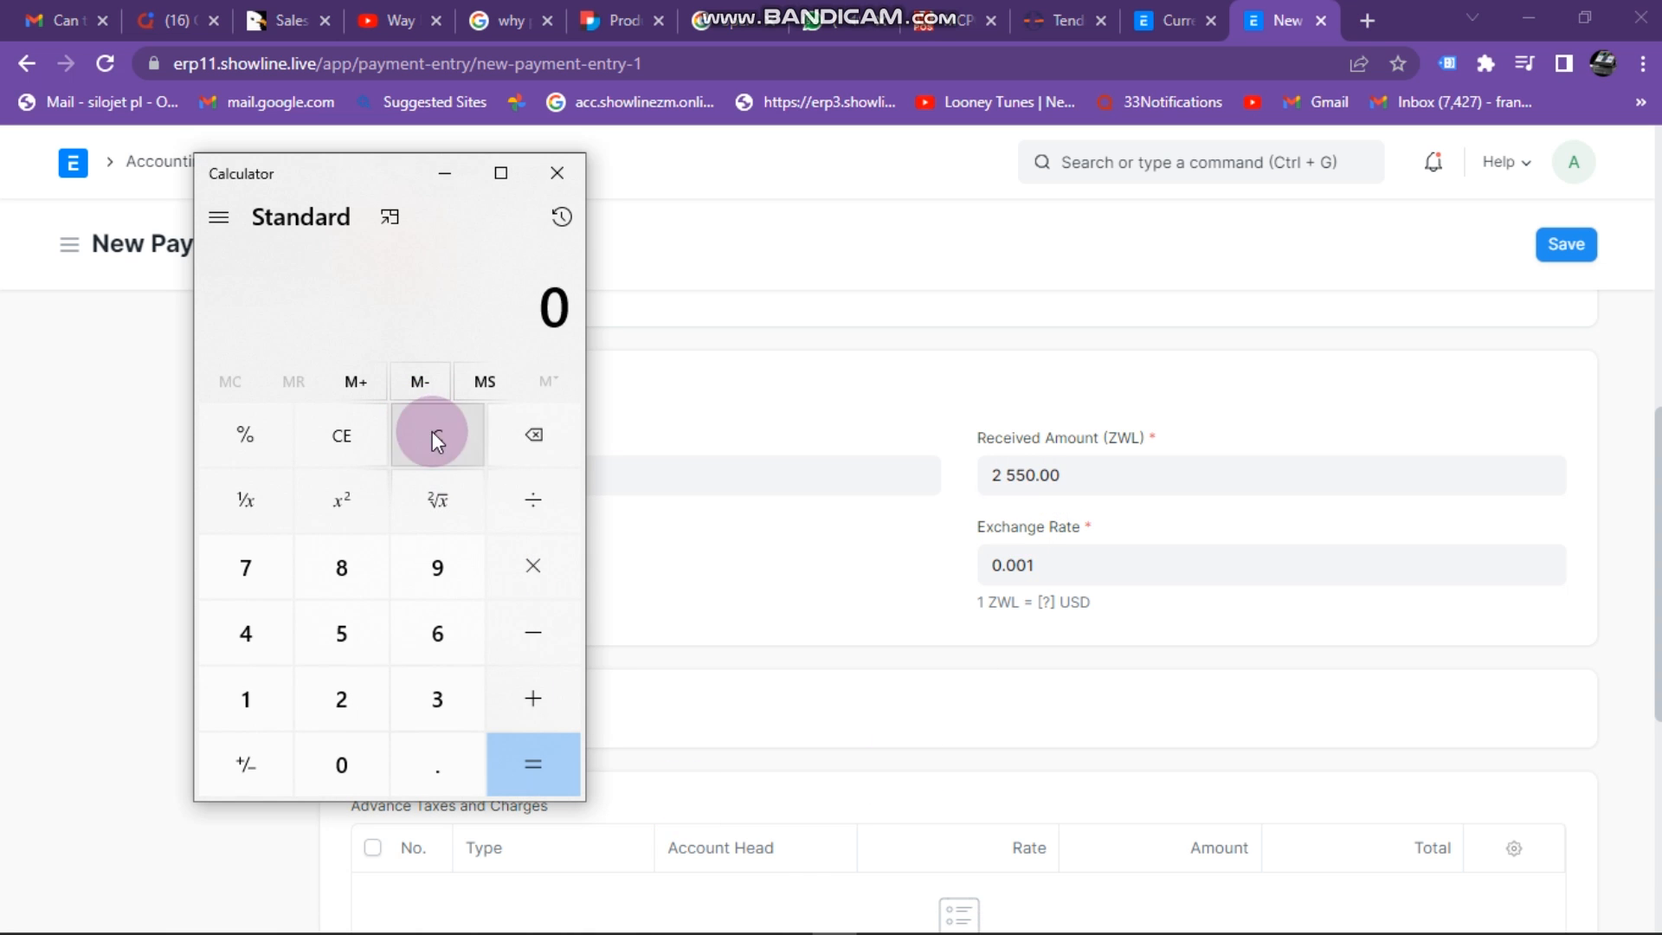
click(340, 692)
click(339, 635)
click(334, 636)
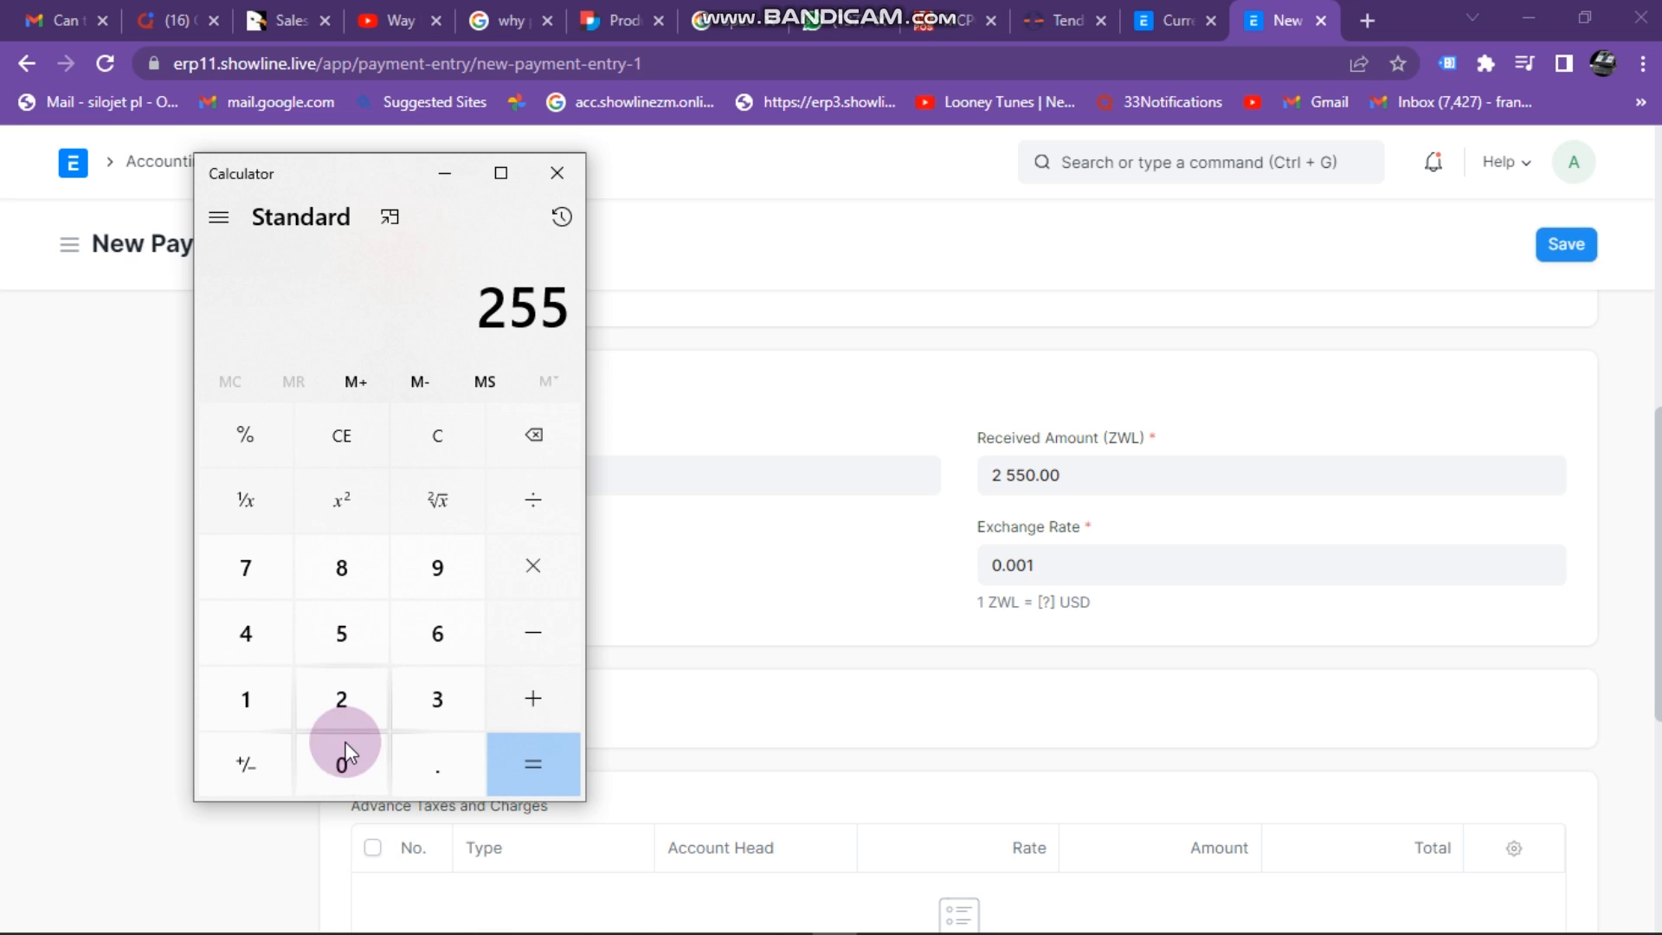
click(346, 744)
click(535, 502)
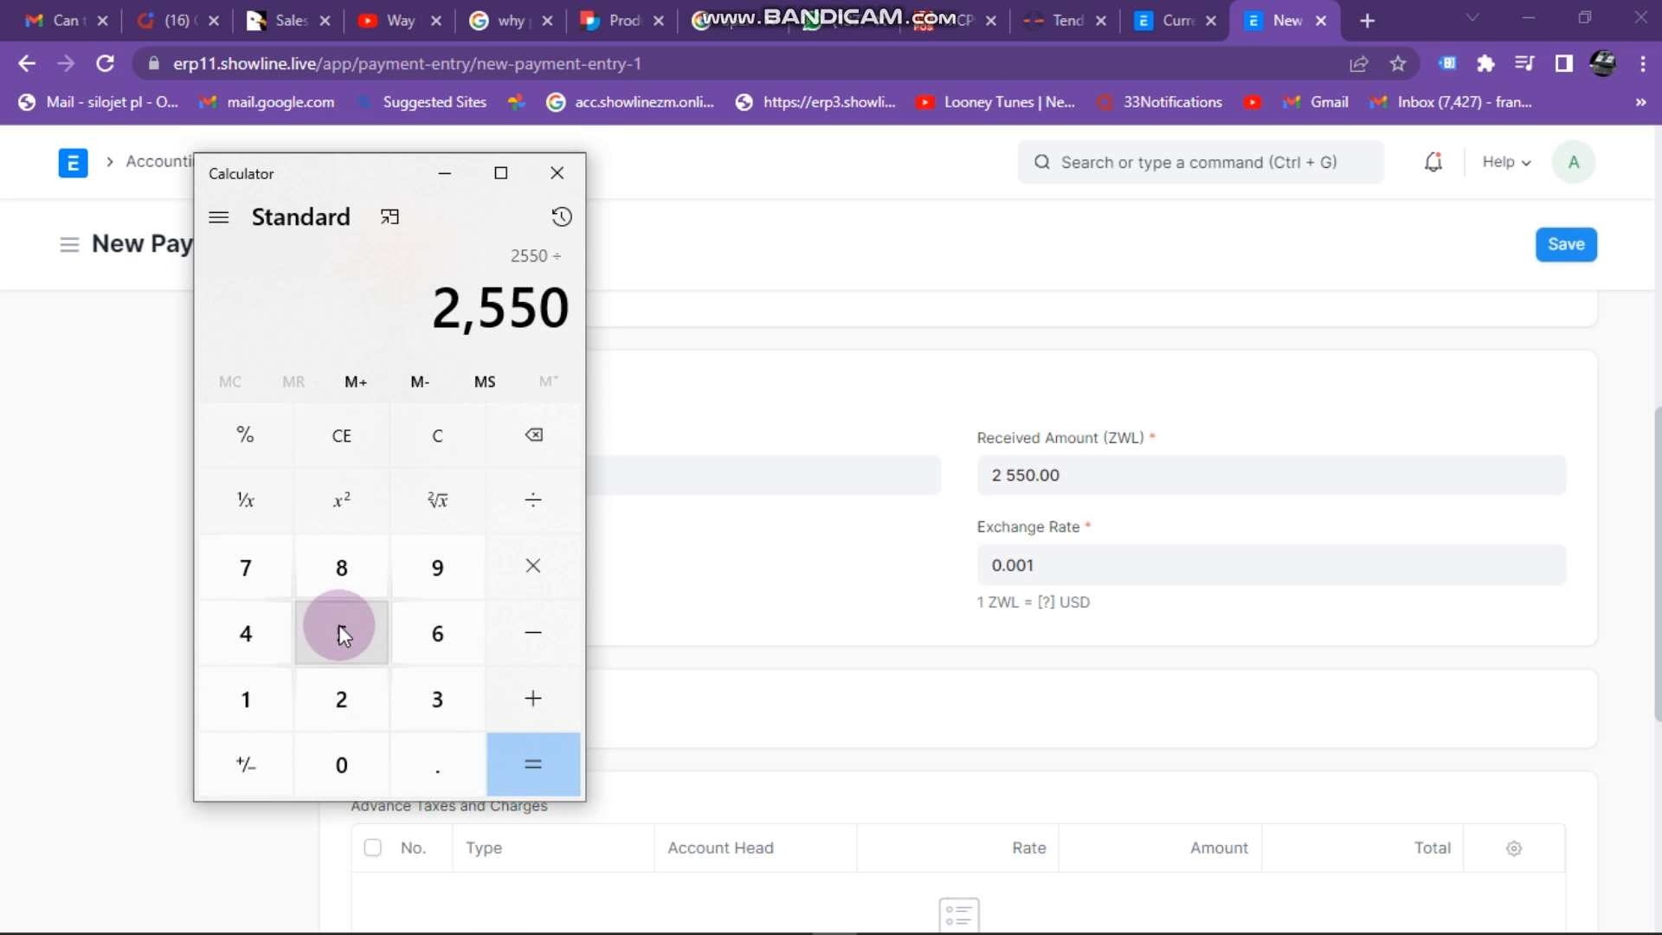
click(355, 590)
click(344, 632)
click(341, 761)
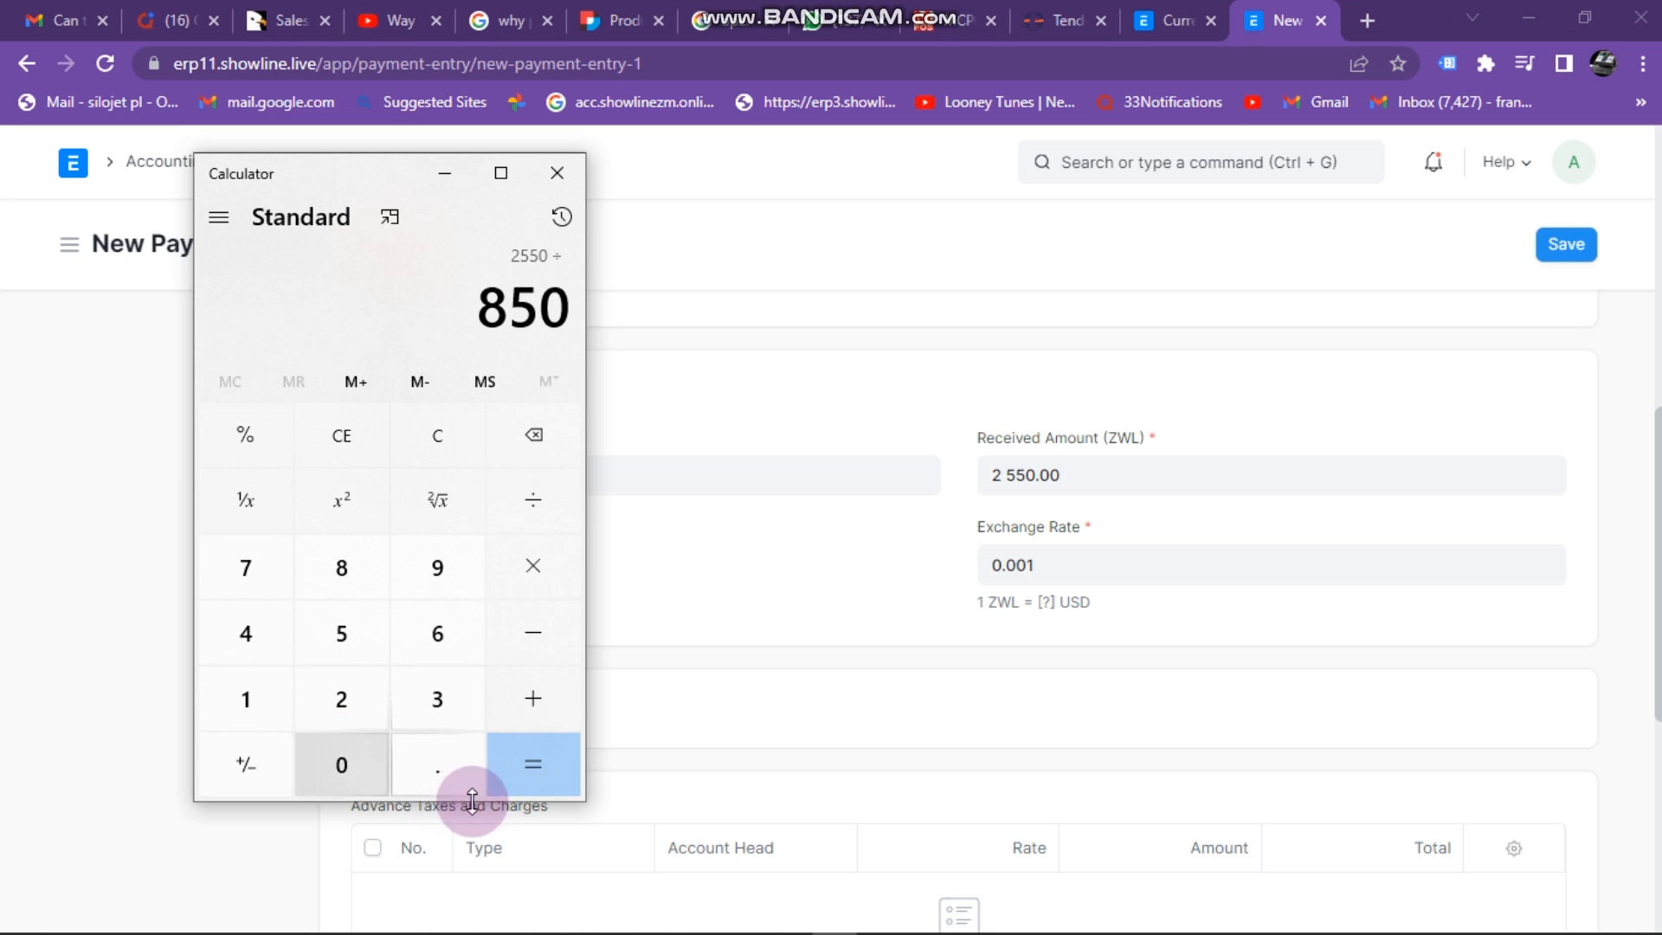
click(526, 766)
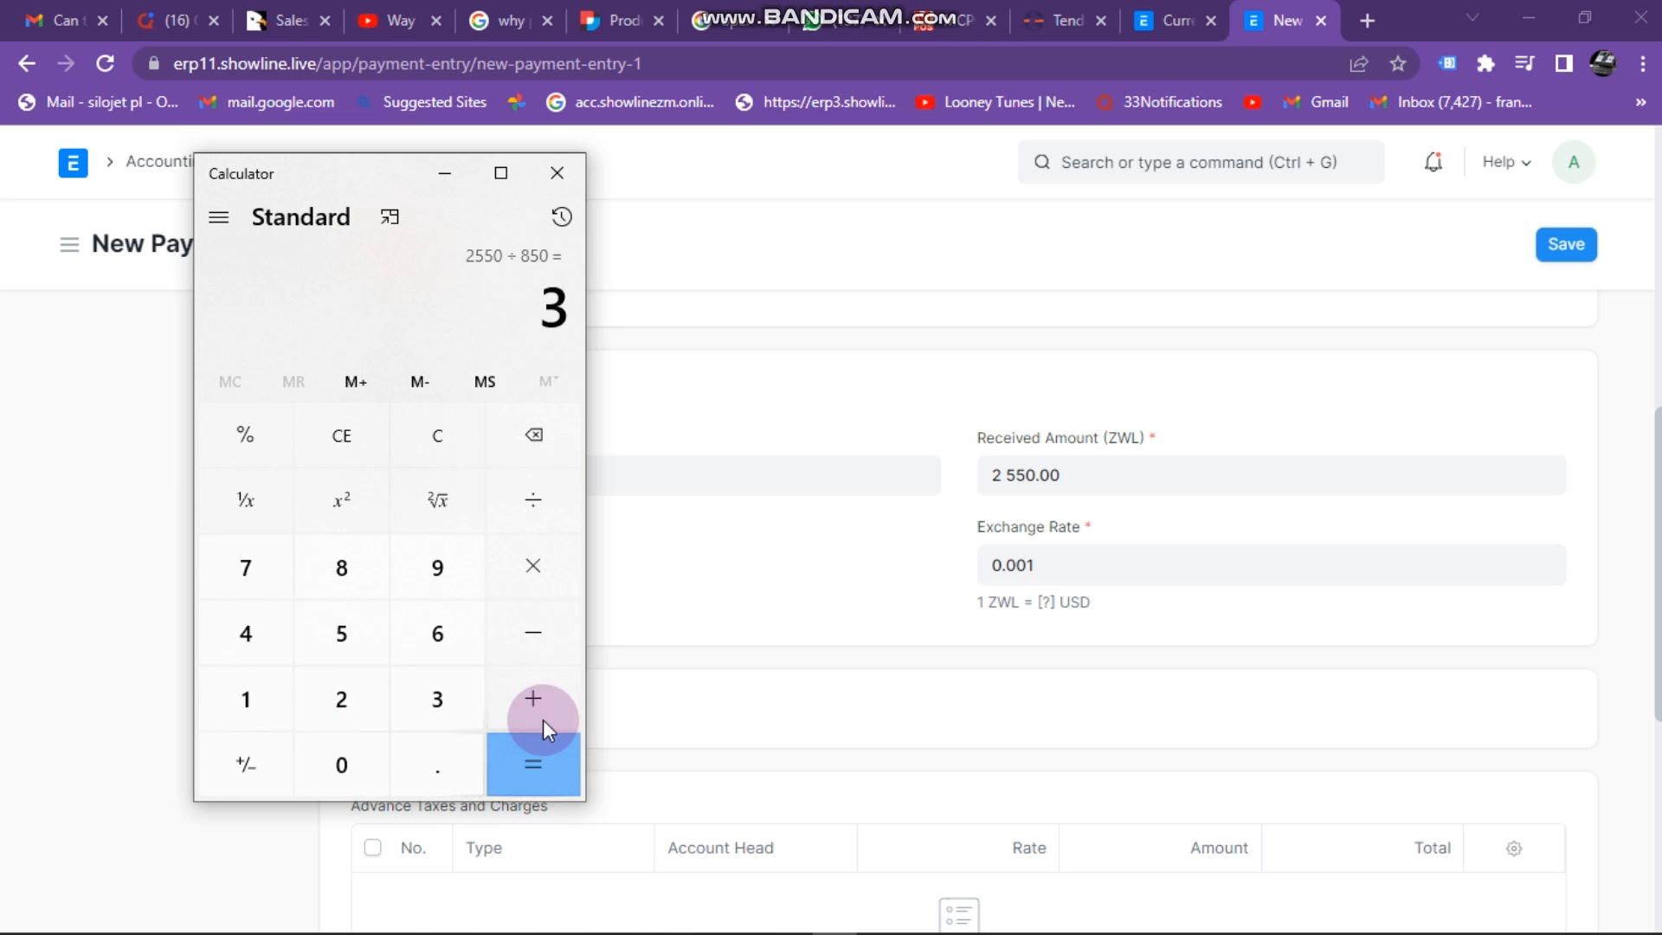
Step: Switch back from Calculator to the payment entry and set the paid amount to 3 USD
click(444, 184)
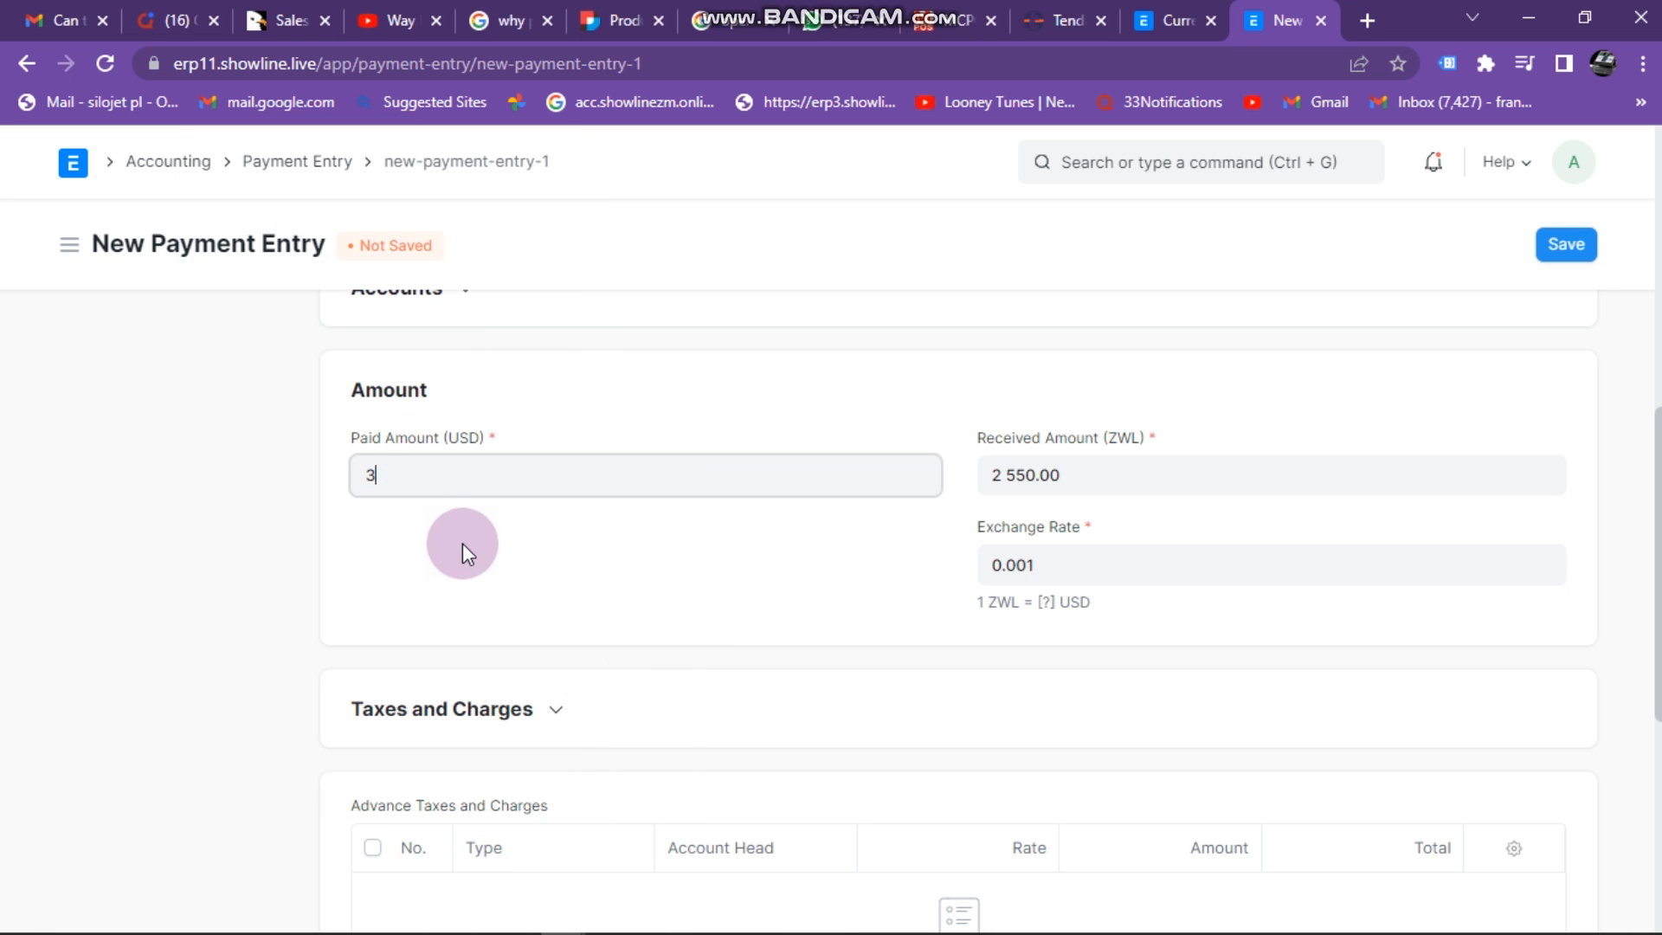
text(3)
click(471, 570)
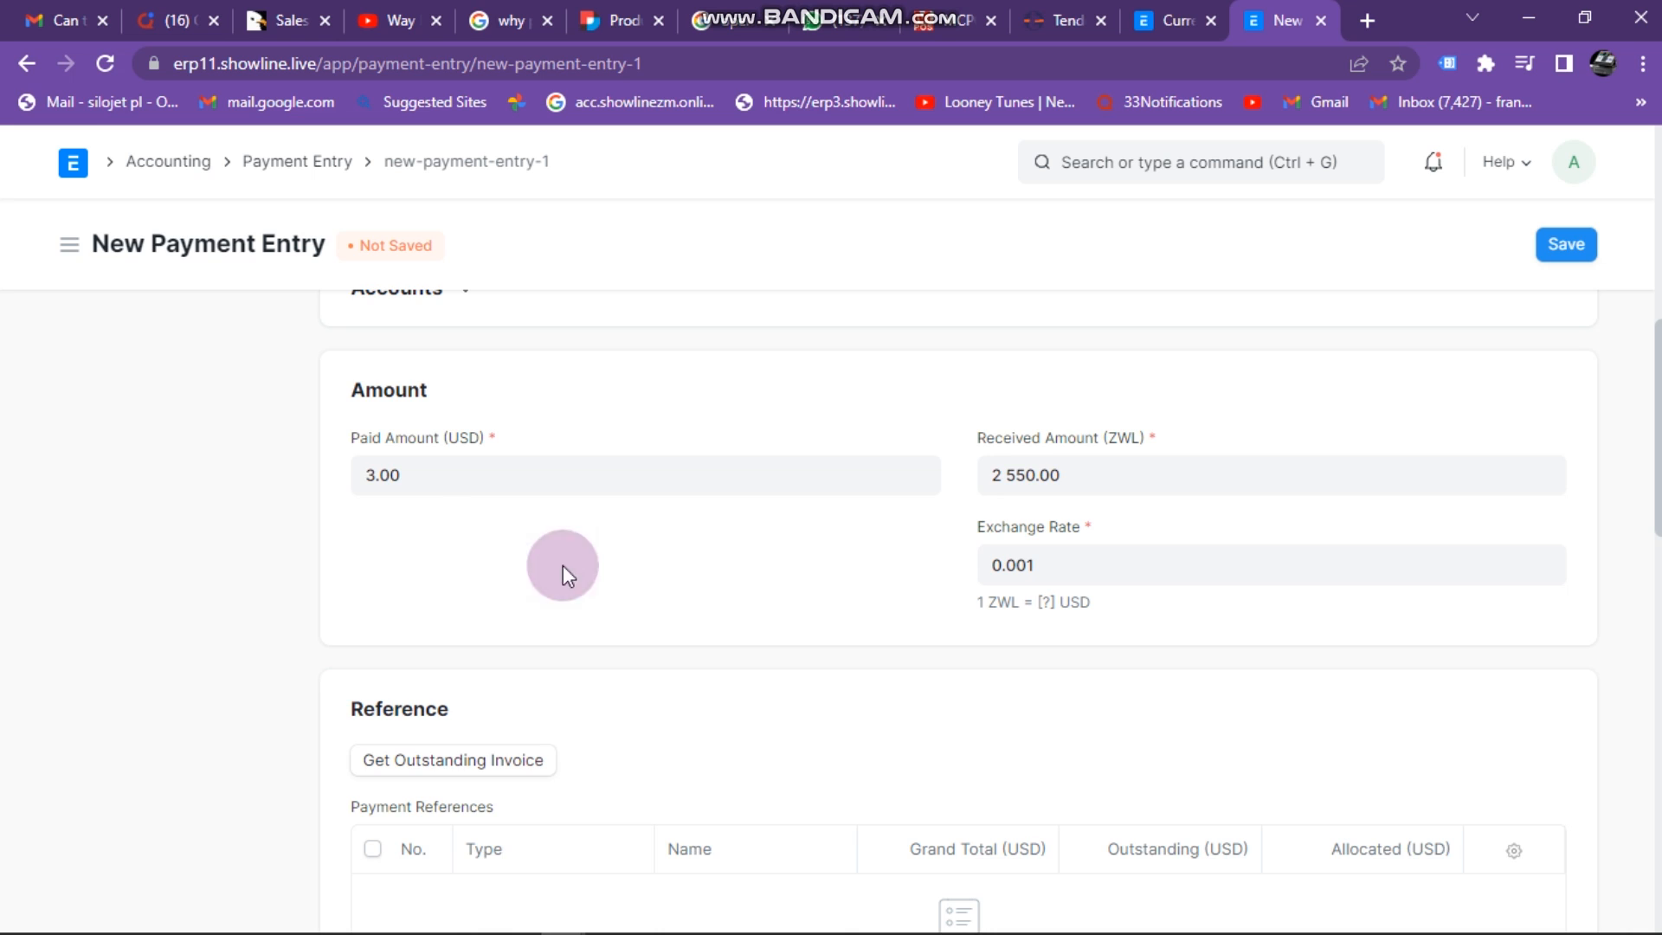
Step: Fetch the customer's outstanding invoices with a posting date from 01-09-2022 to 25-10-2022 into the payment references
scroll(658, 574, down, 3)
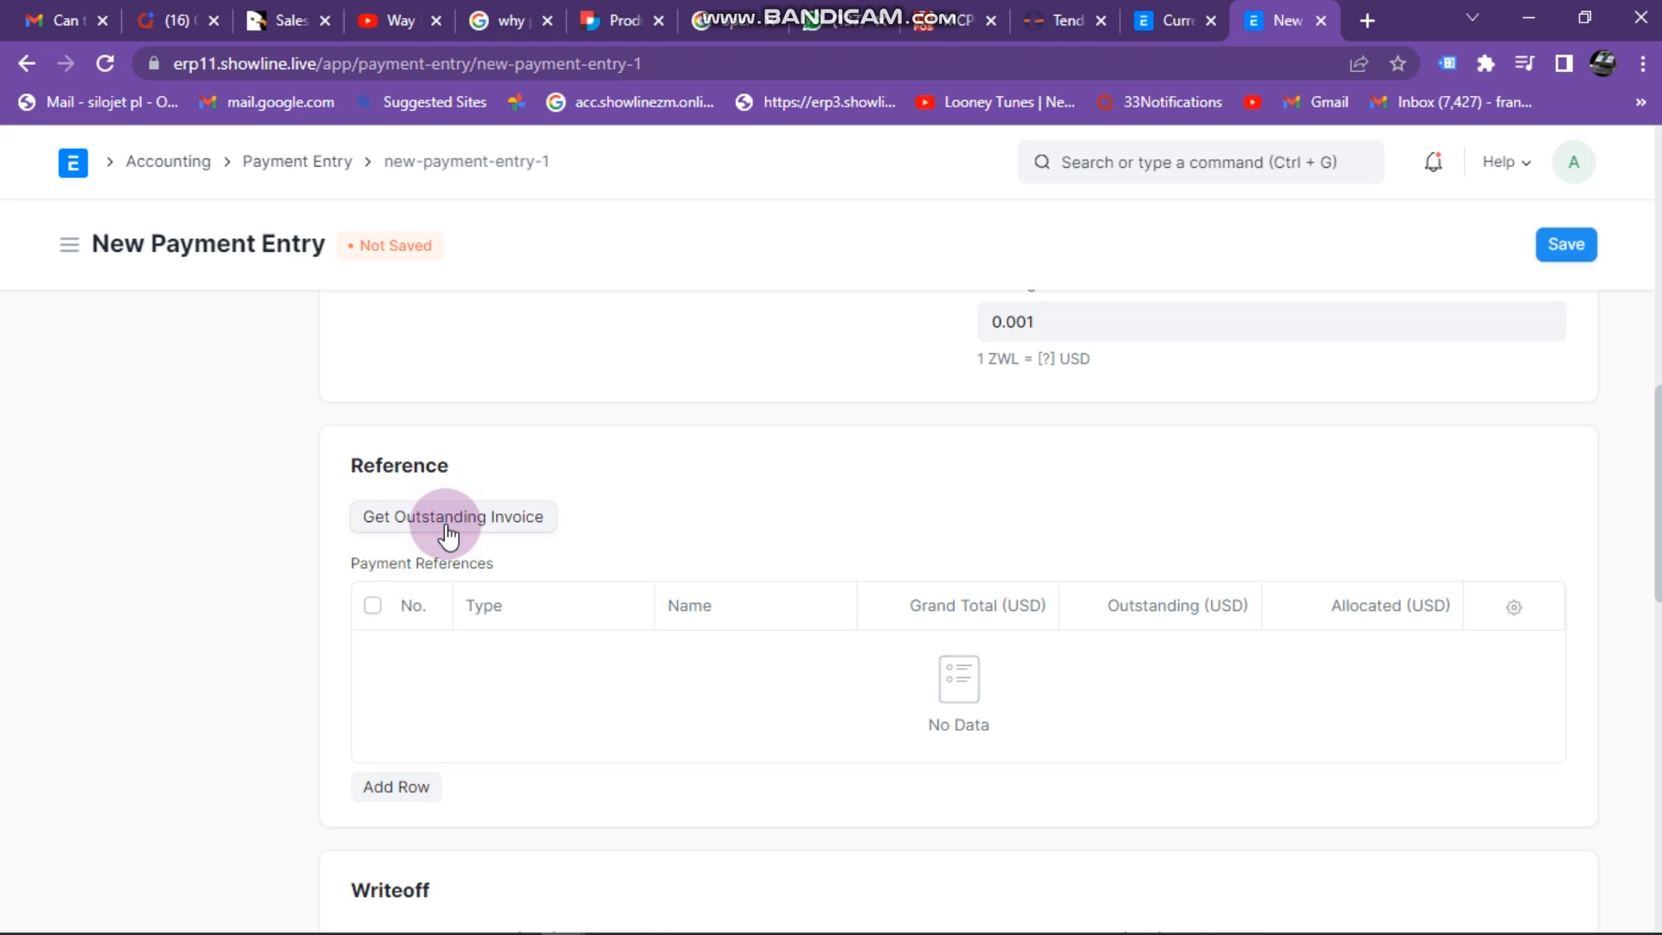
click(500, 514)
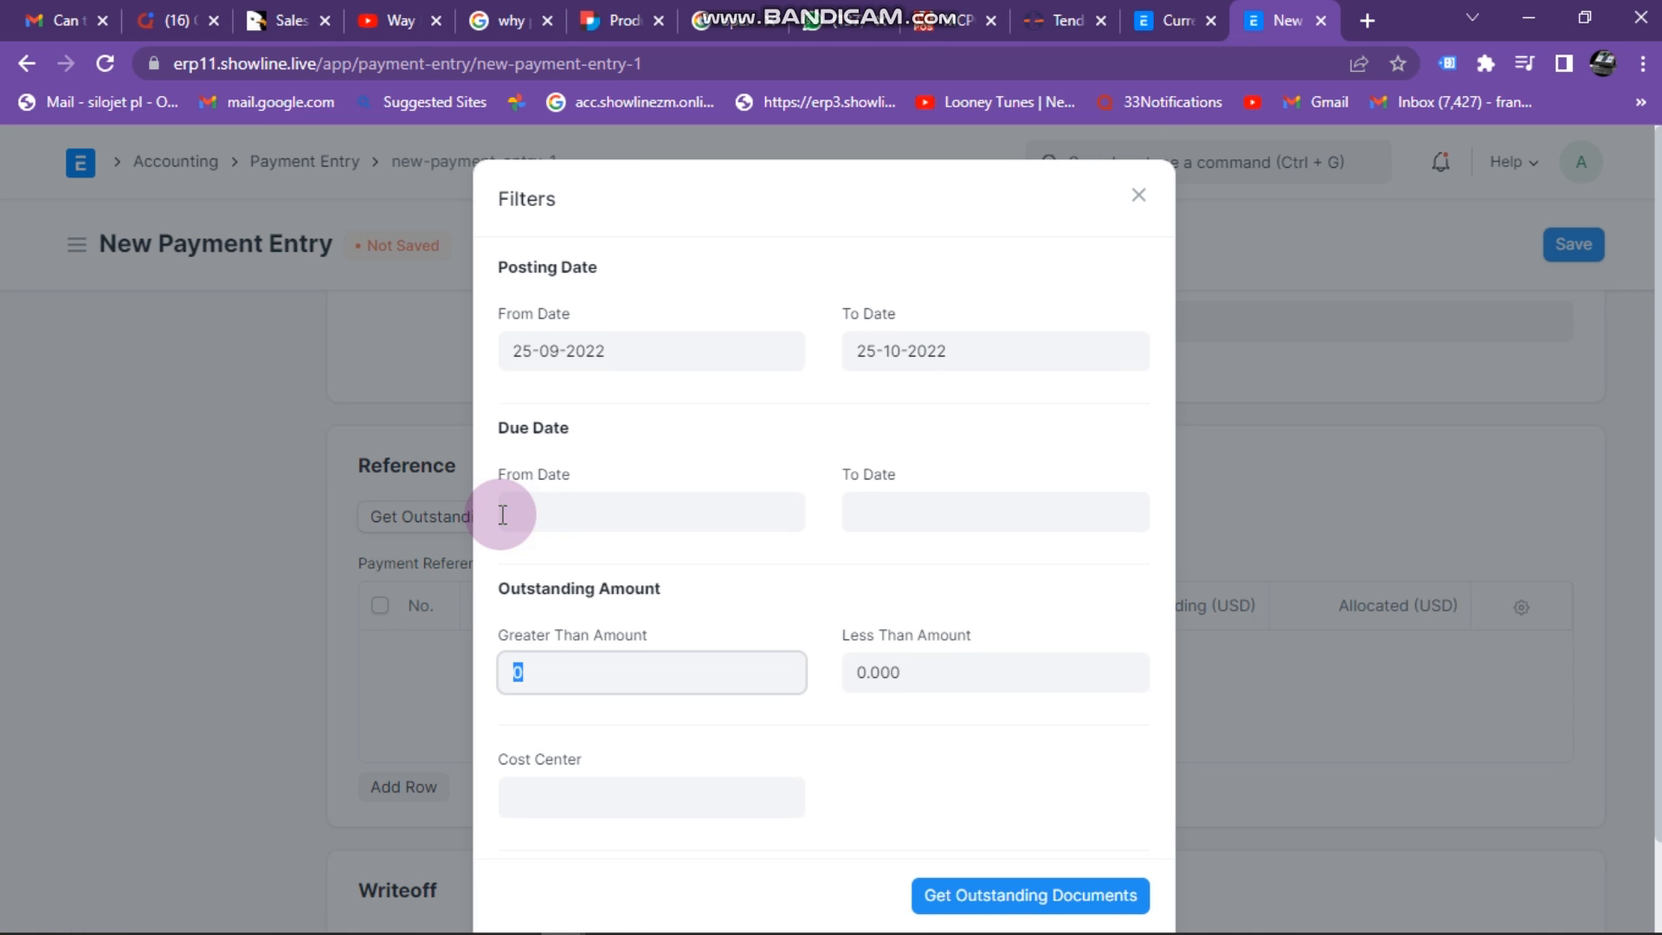
click(626, 350)
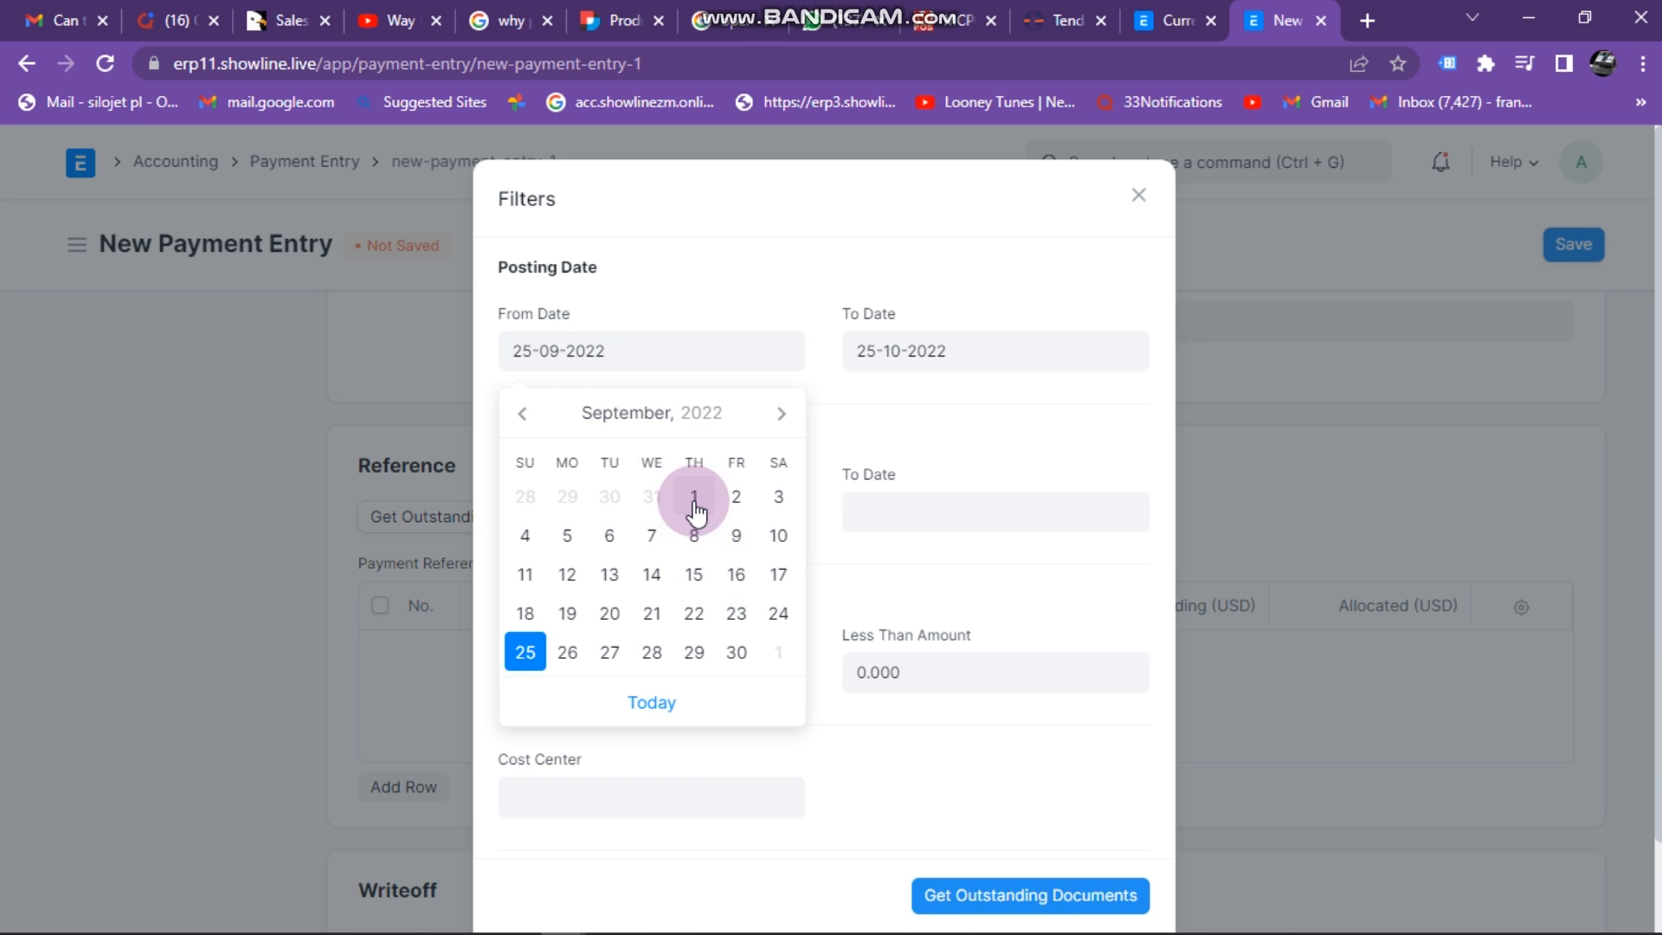
click(694, 511)
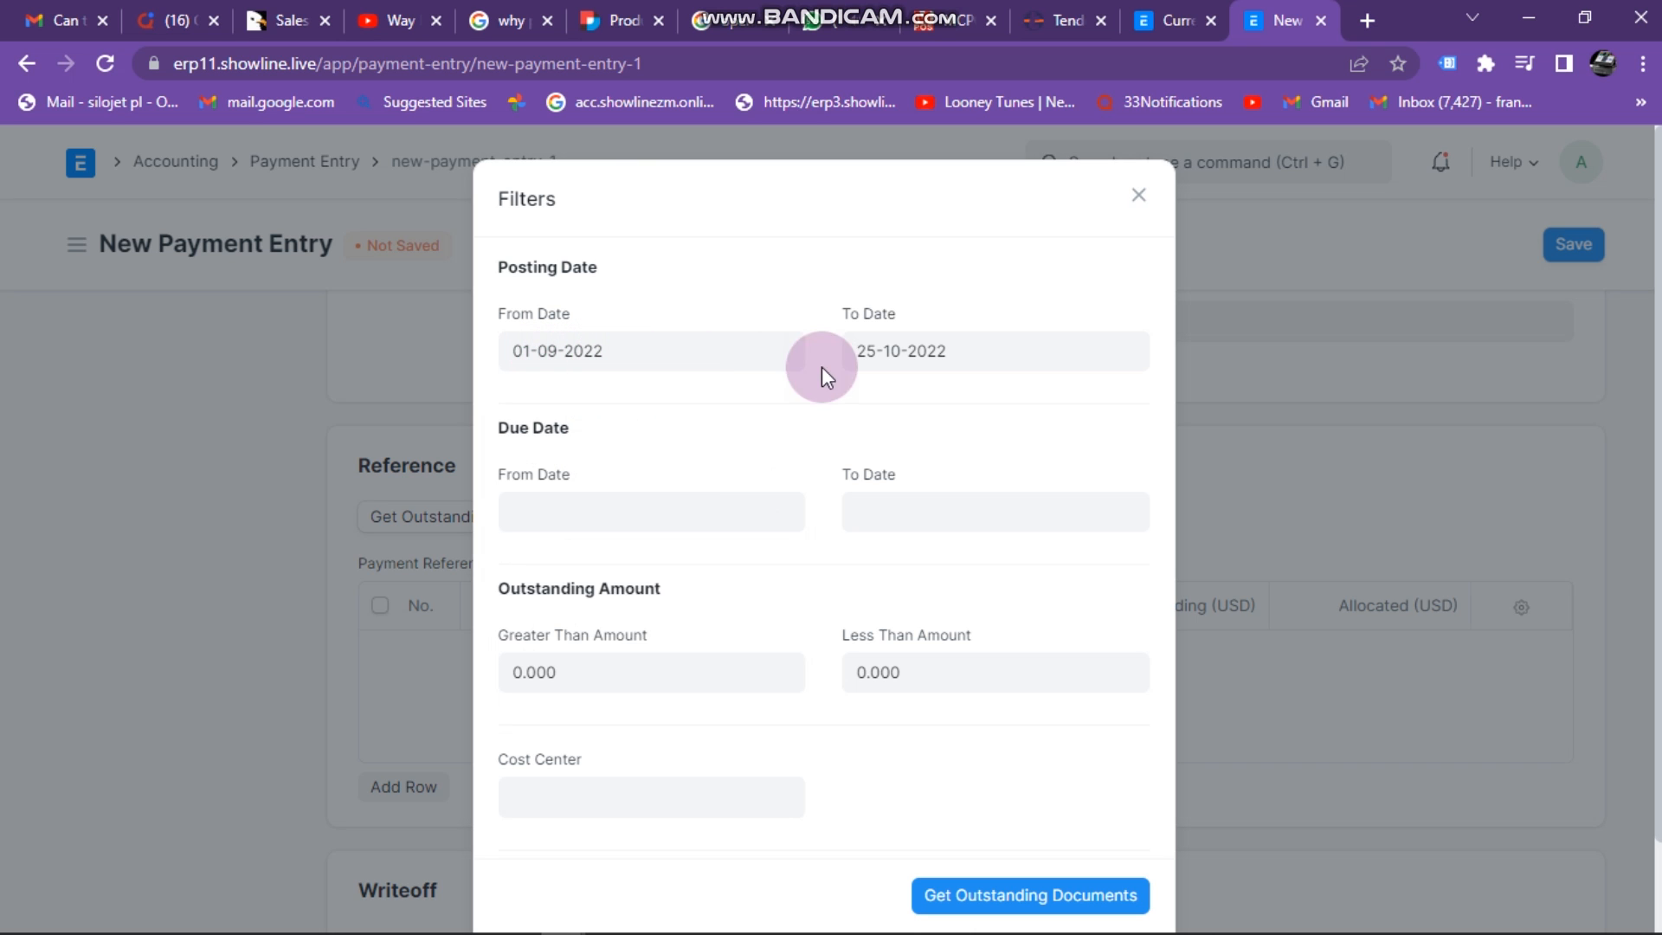
click(1021, 900)
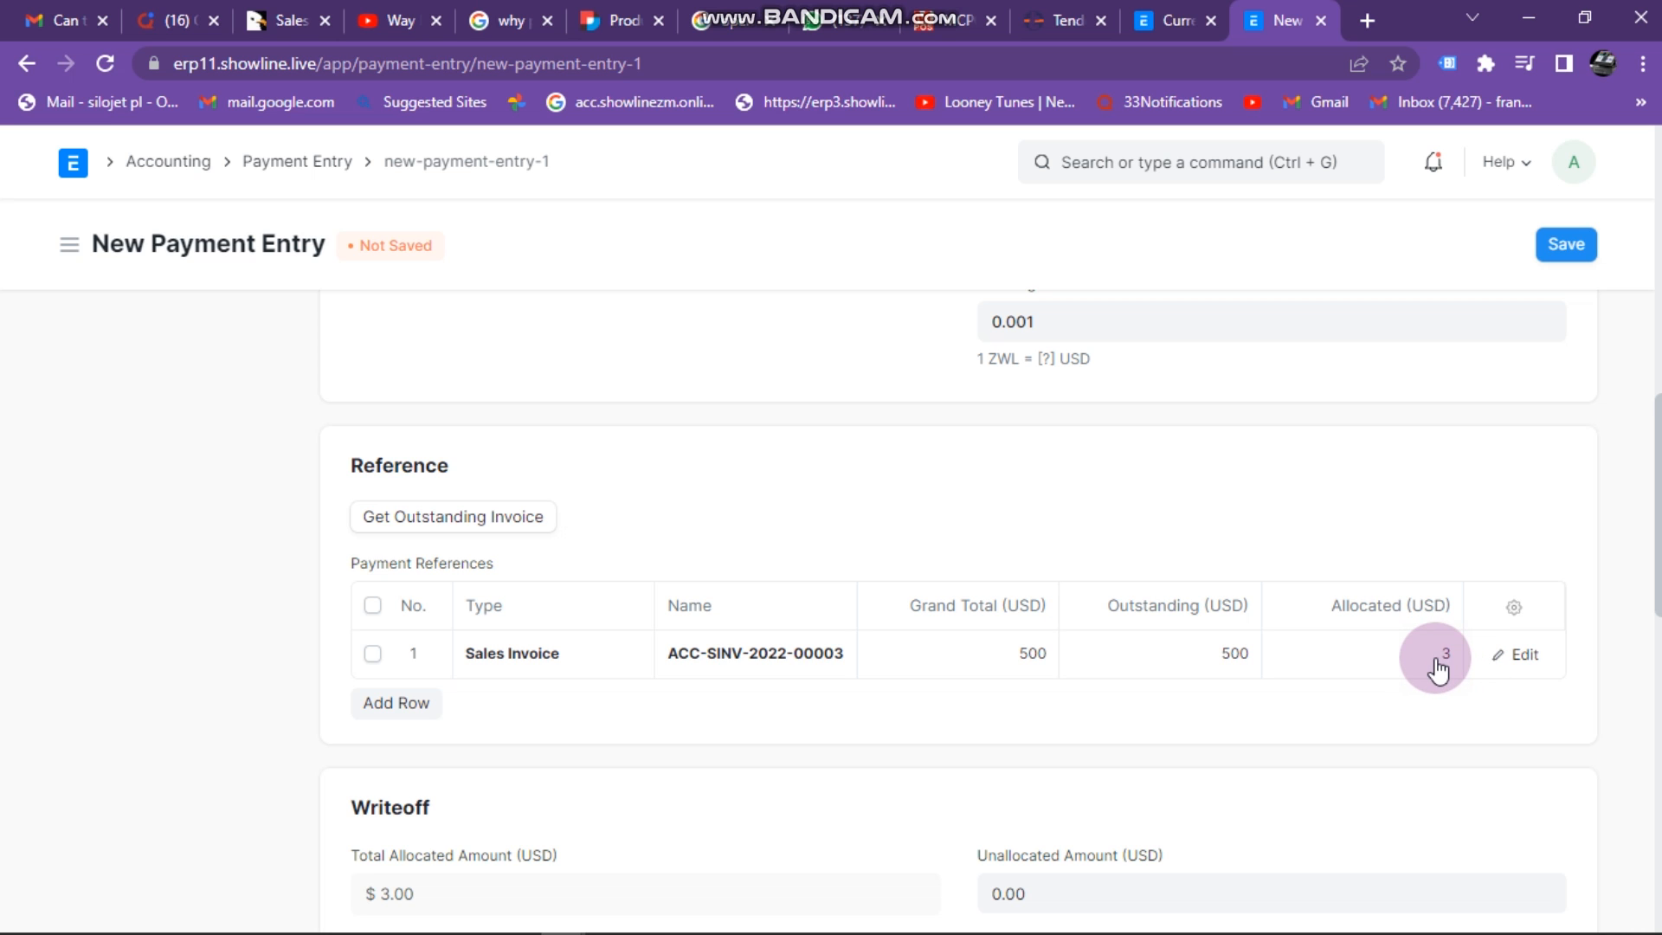
Step: Check the invoice allocation and write-off amounts, and try to save the payment entry
scroll(1437, 662, down, 3)
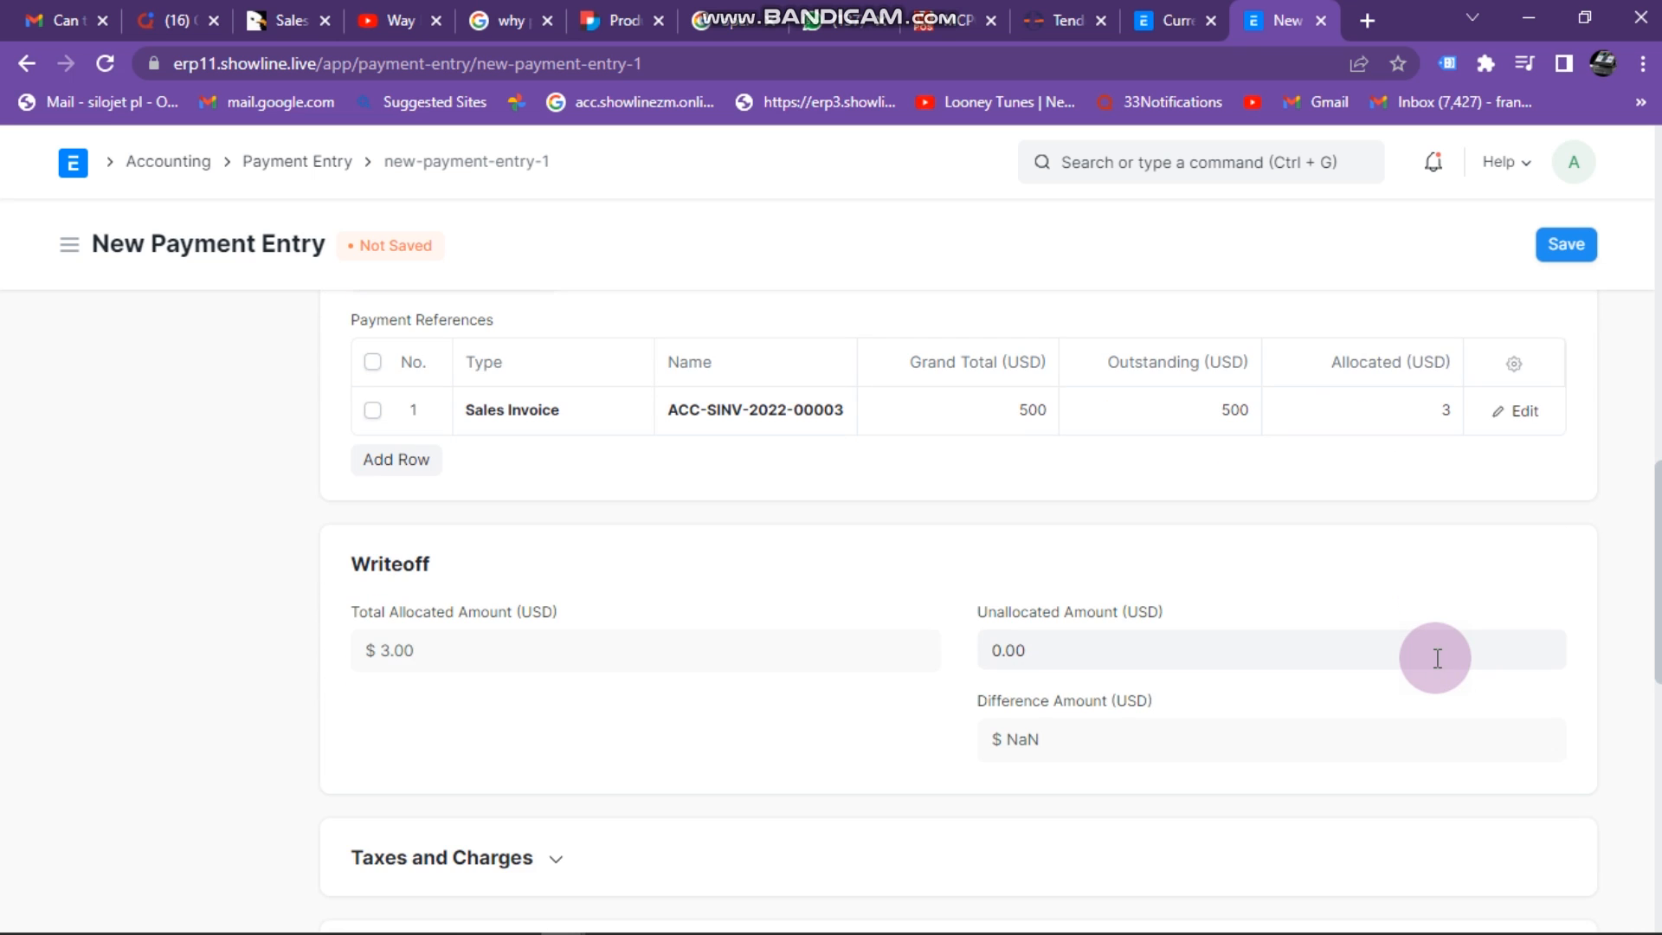
scroll(1436, 658, up, 2)
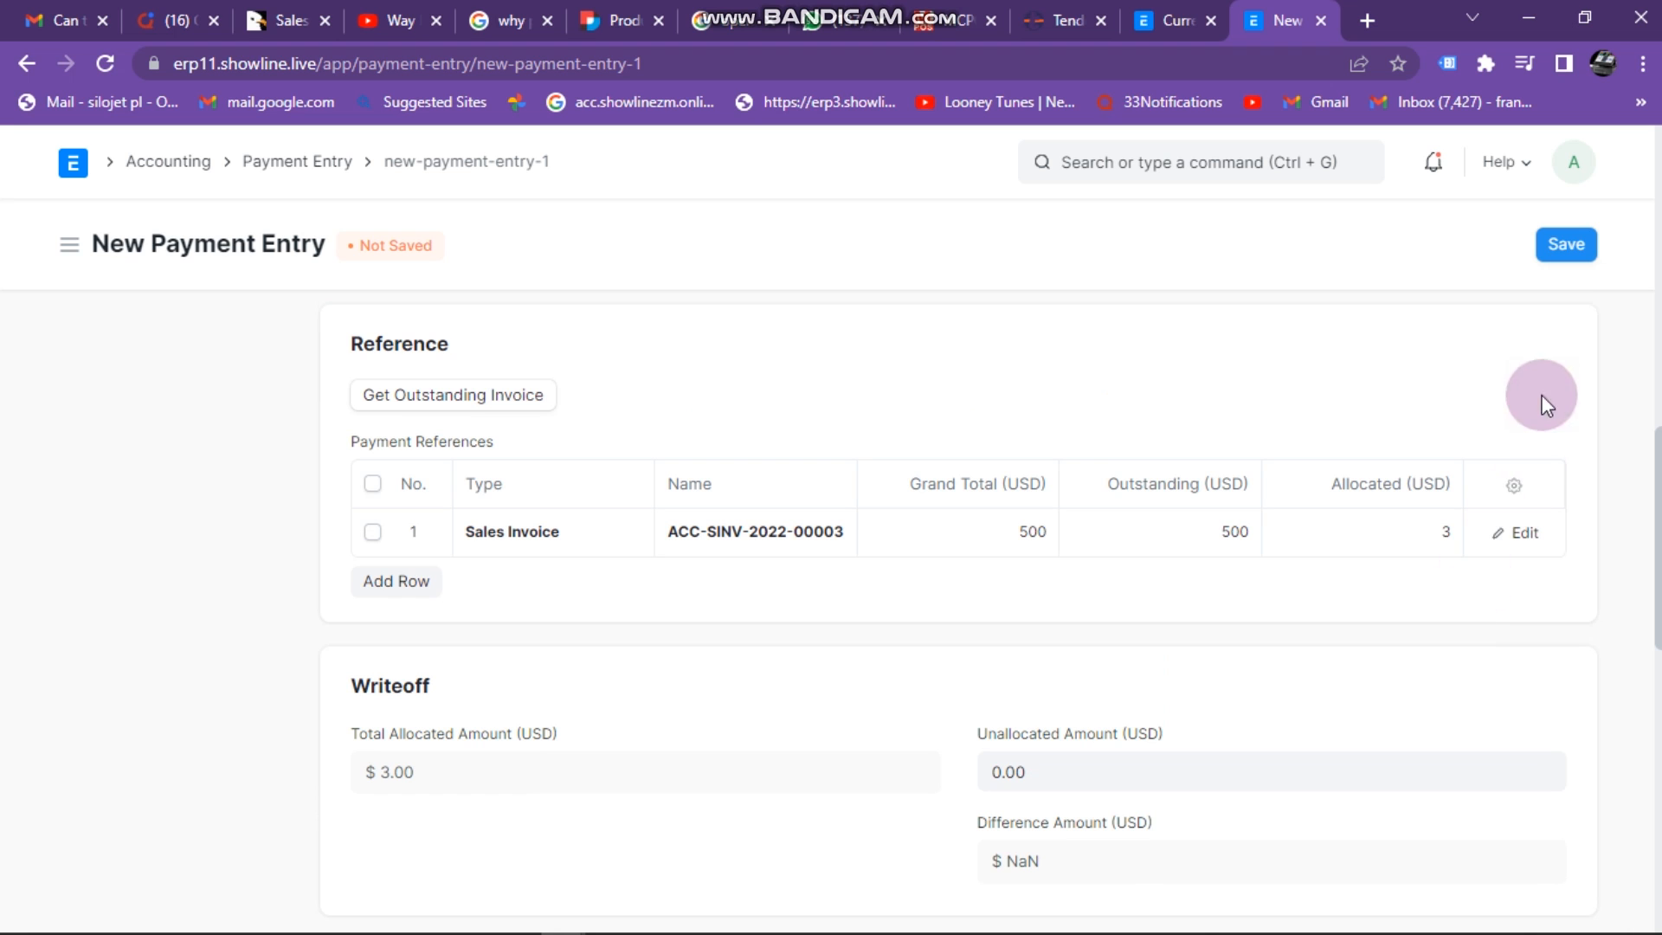
click(1559, 248)
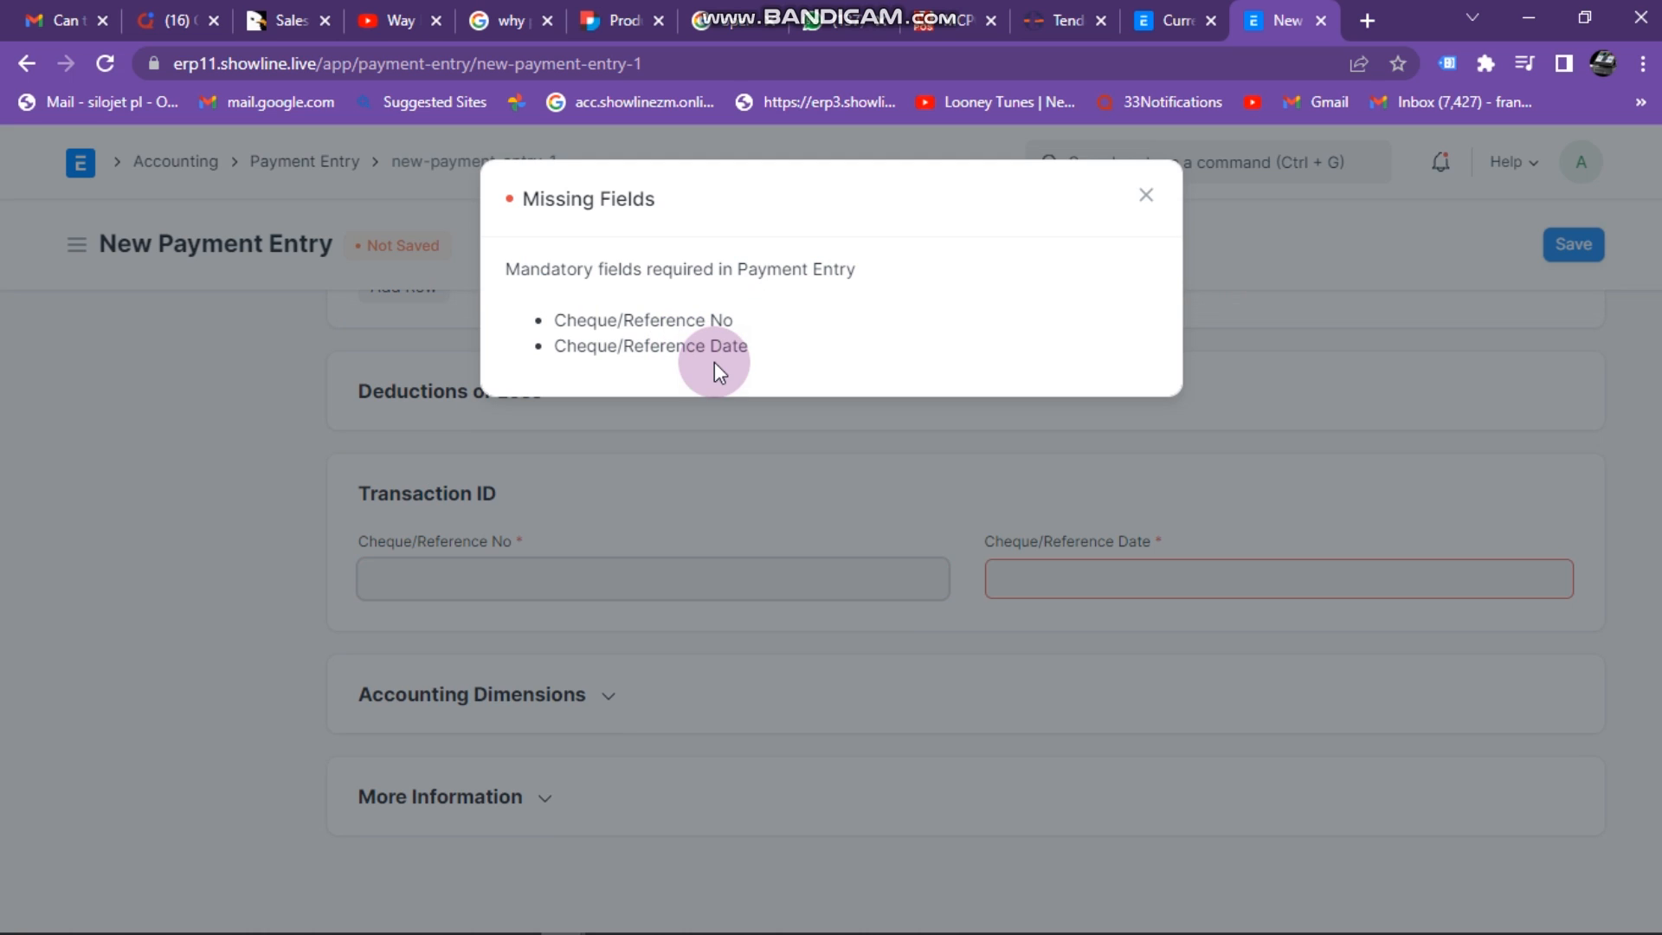
click(1144, 196)
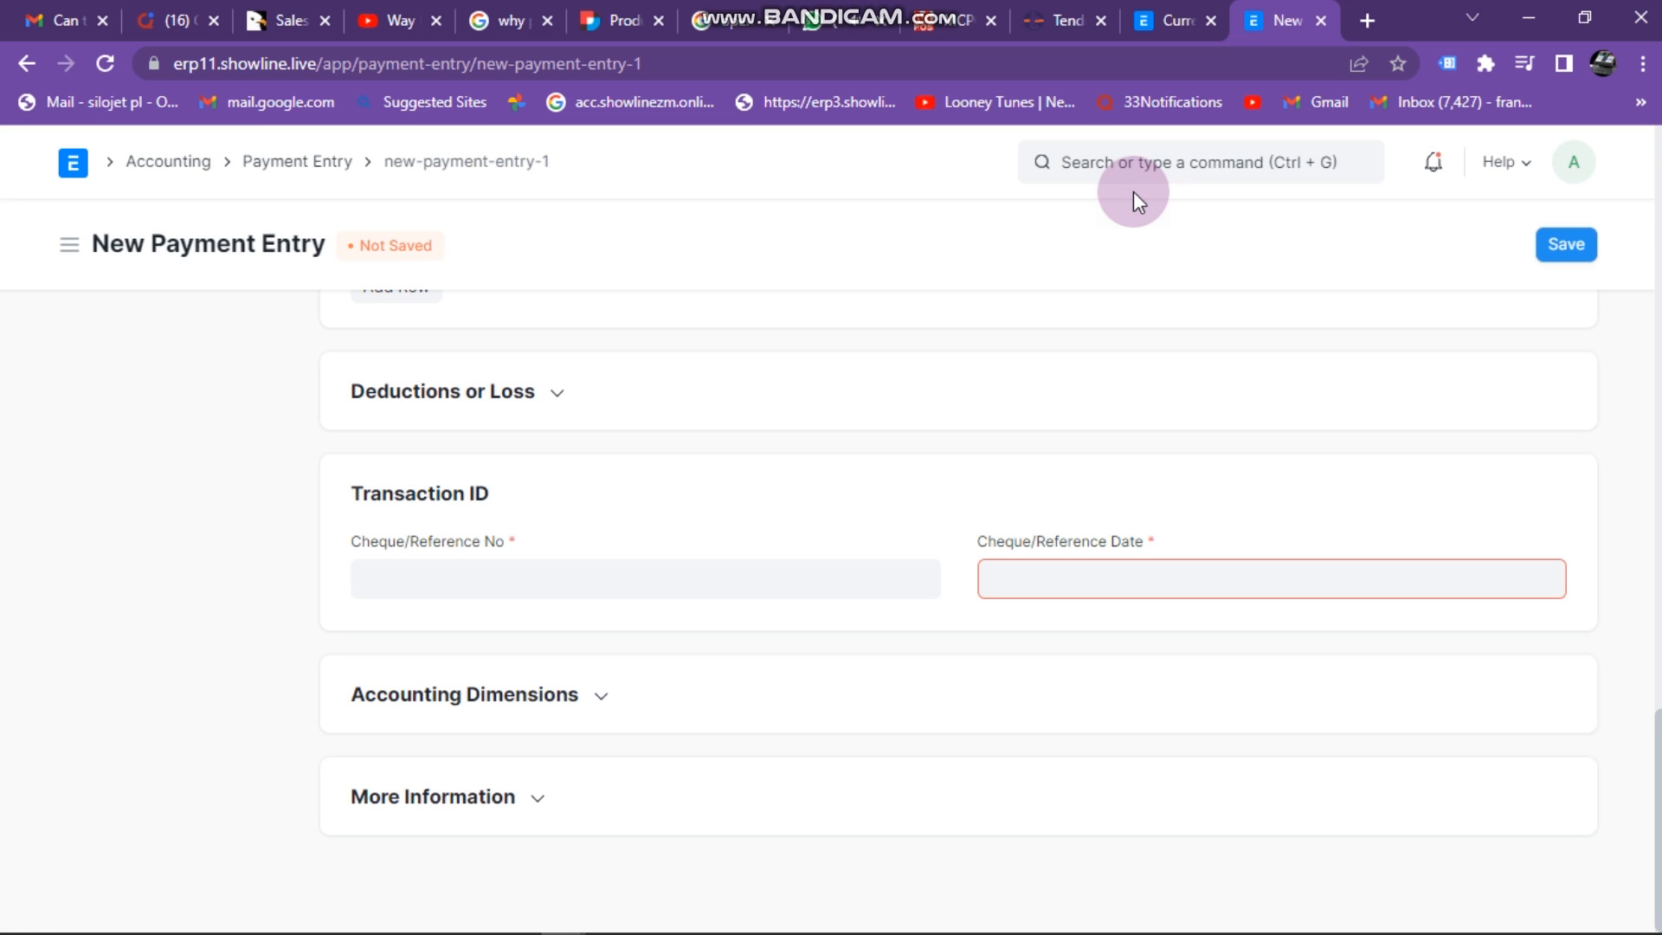
mouse_move(628, 924)
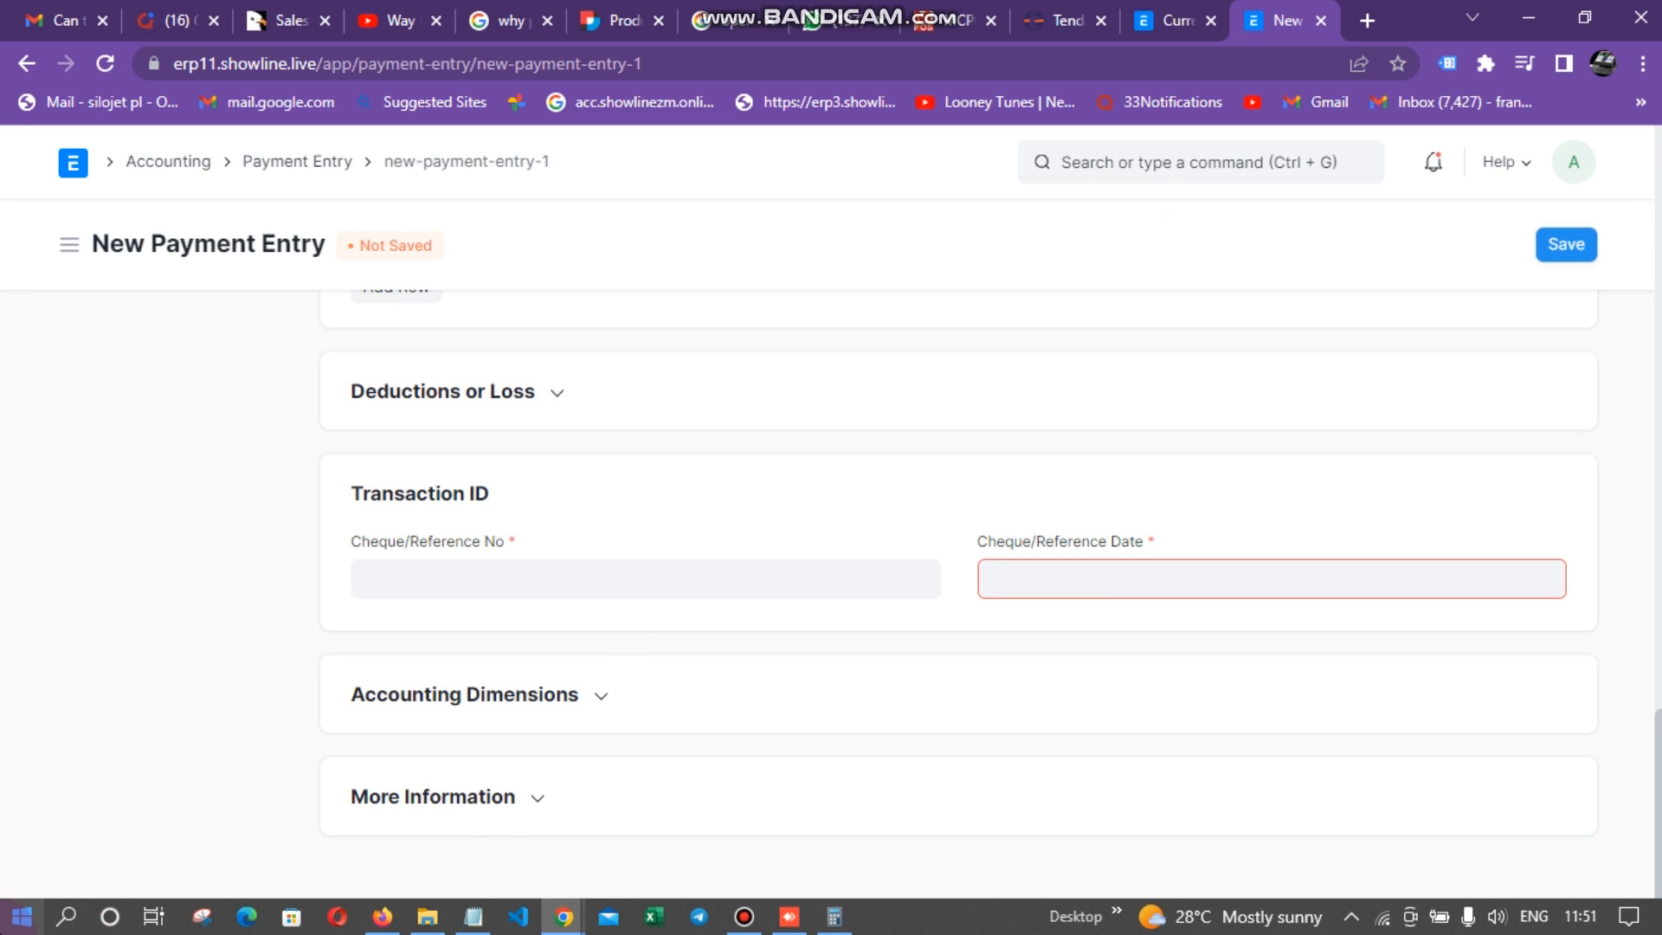
click(743, 924)
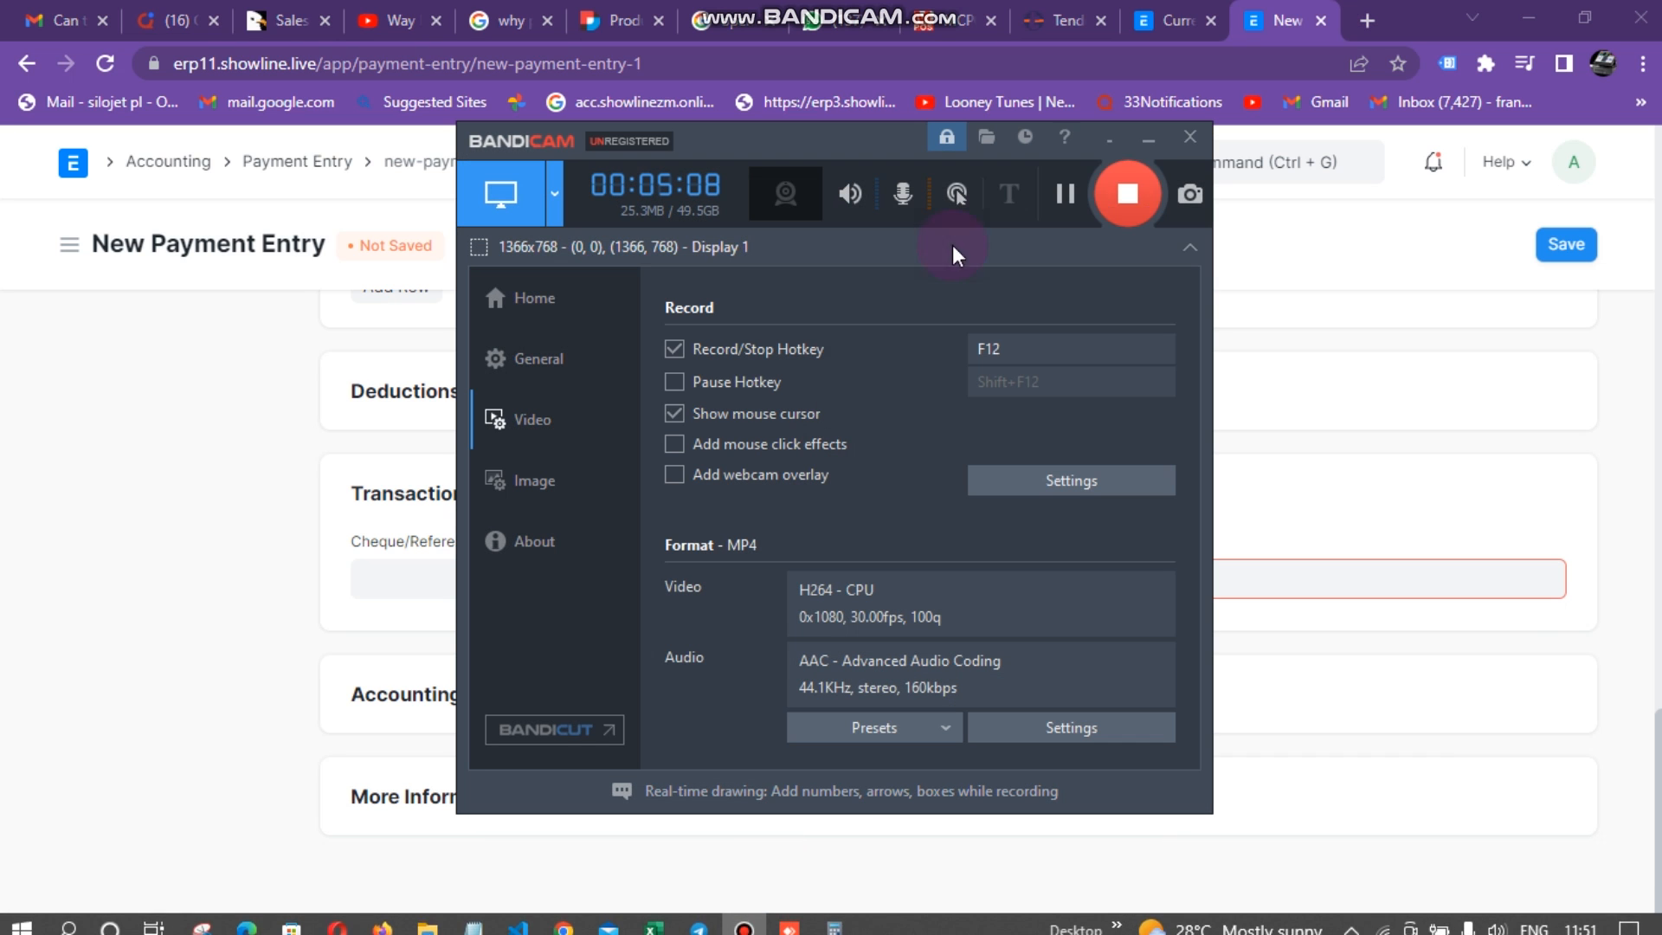
click(1146, 136)
mouse_move(837, 915)
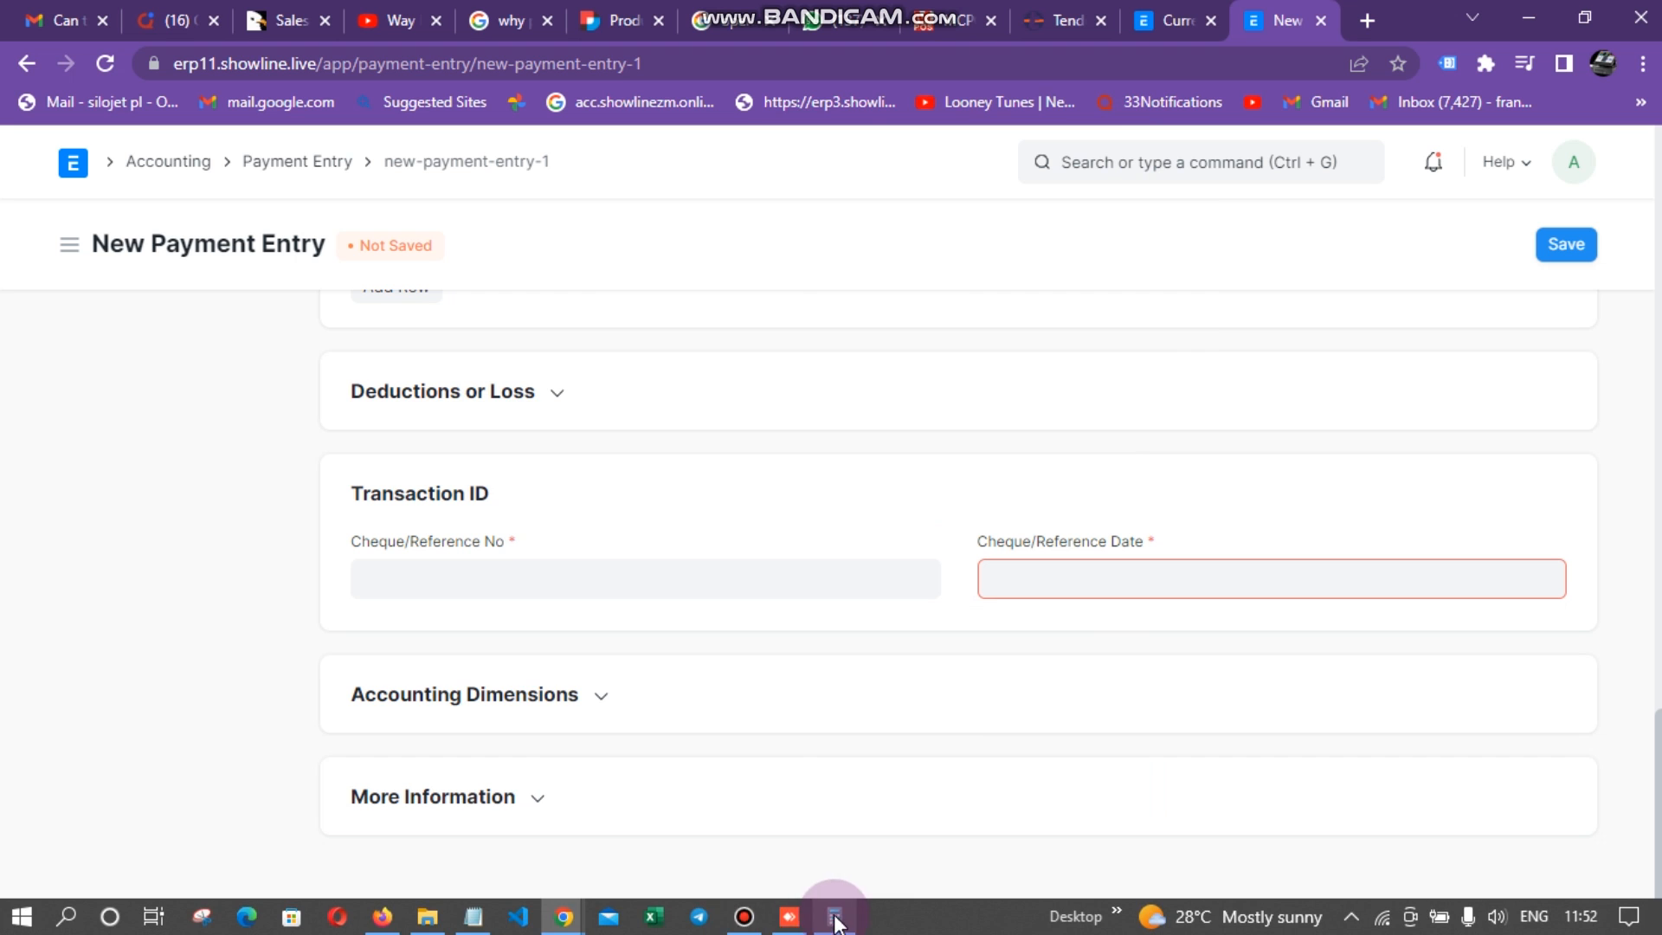
click(779, 922)
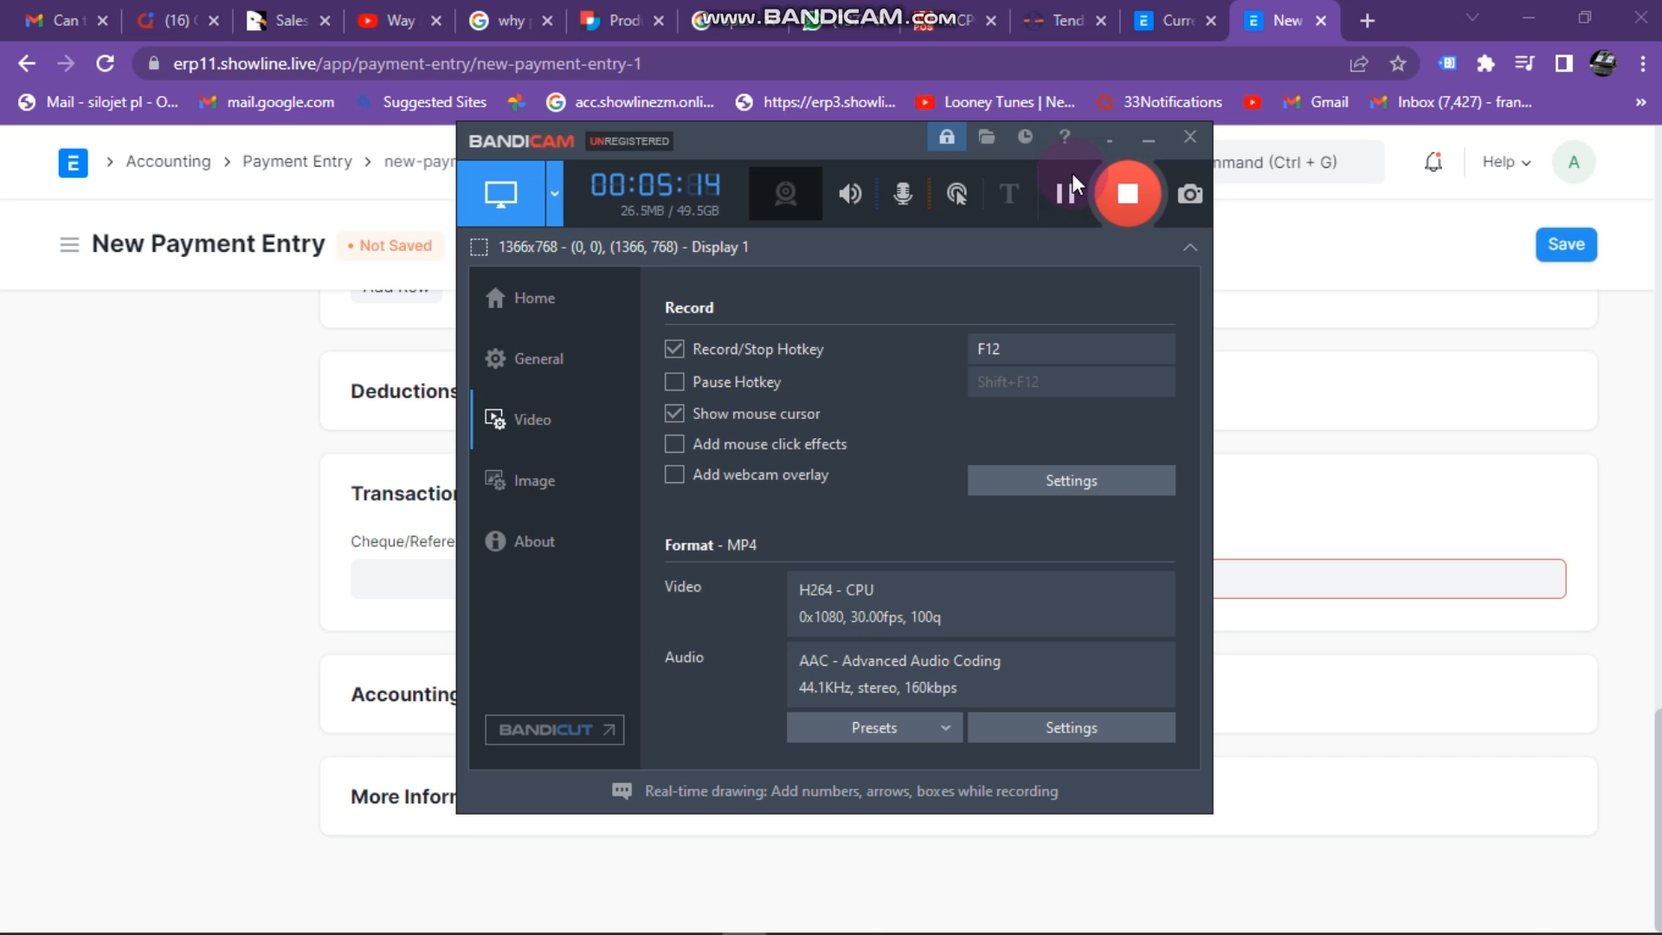
click(1146, 136)
Step: Enter 8782 as the cheque/reference number and set the cheque/reference date to 25-10-2022
click(452, 585)
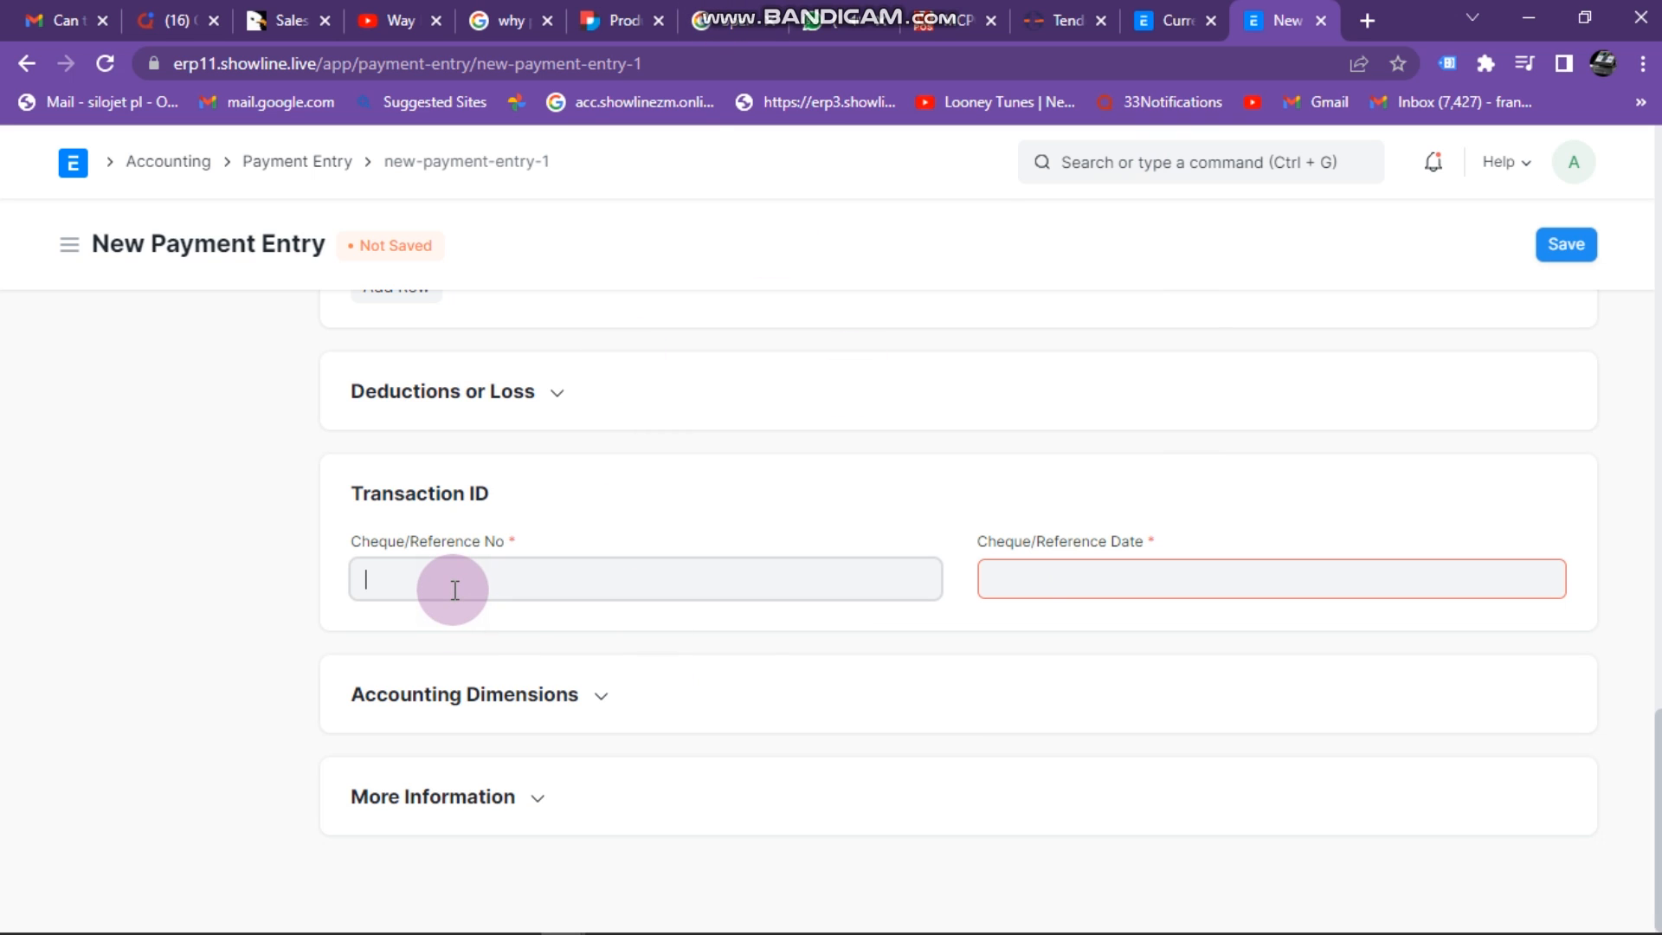
text(8782)
click(1165, 564)
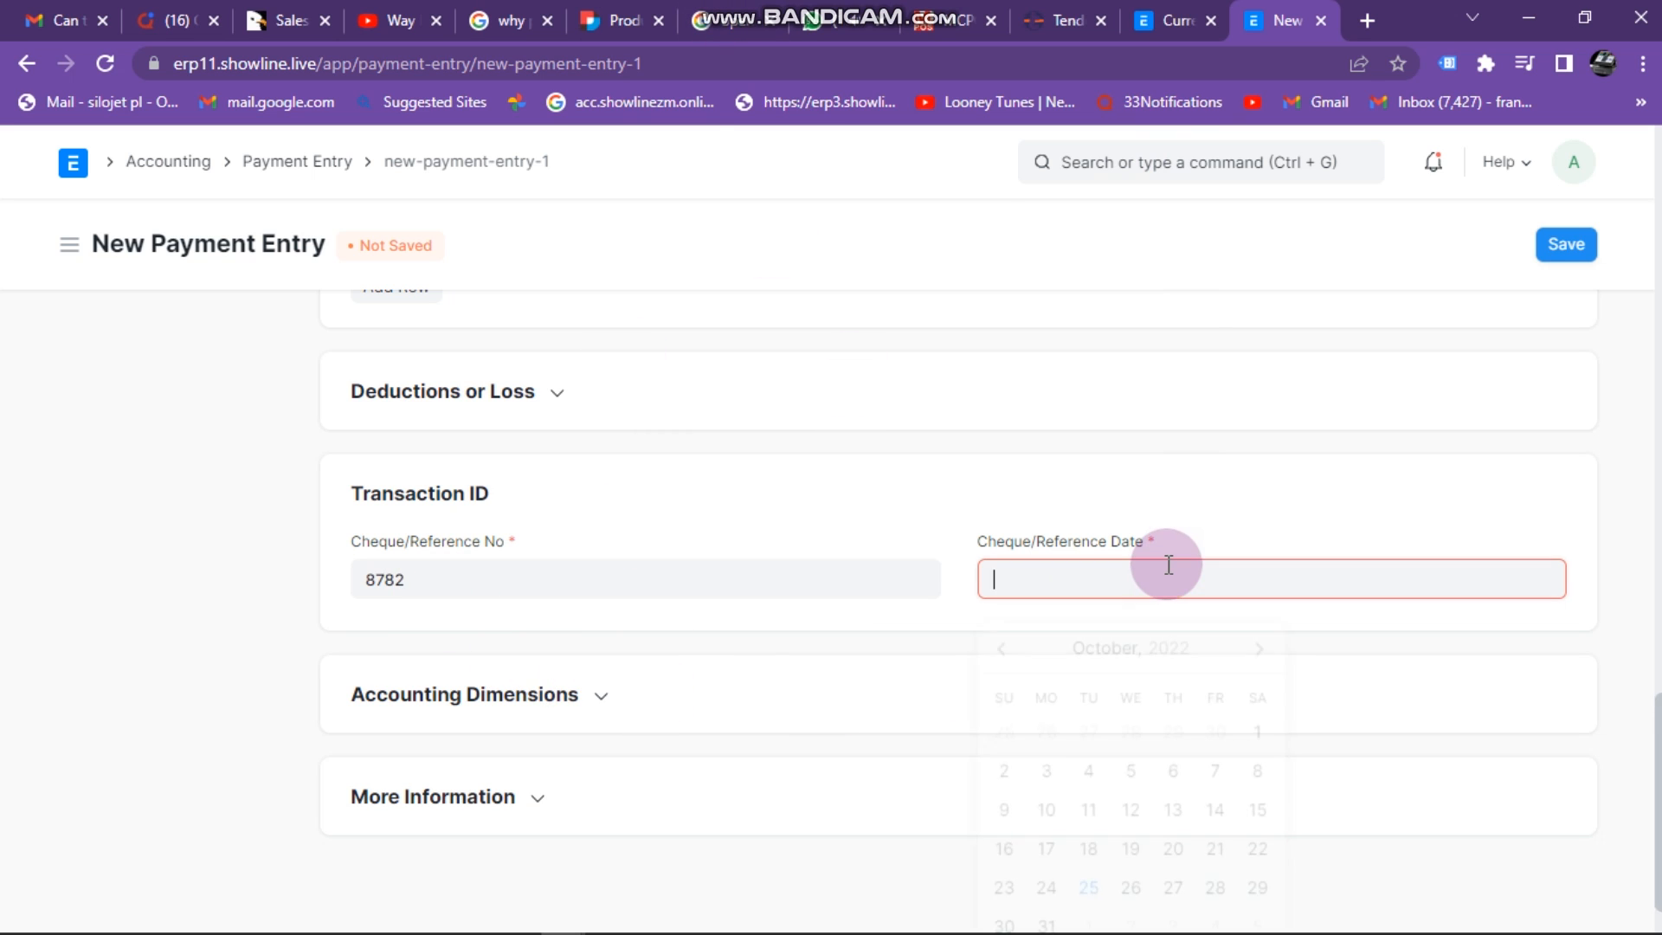
click(1157, 850)
click(1089, 878)
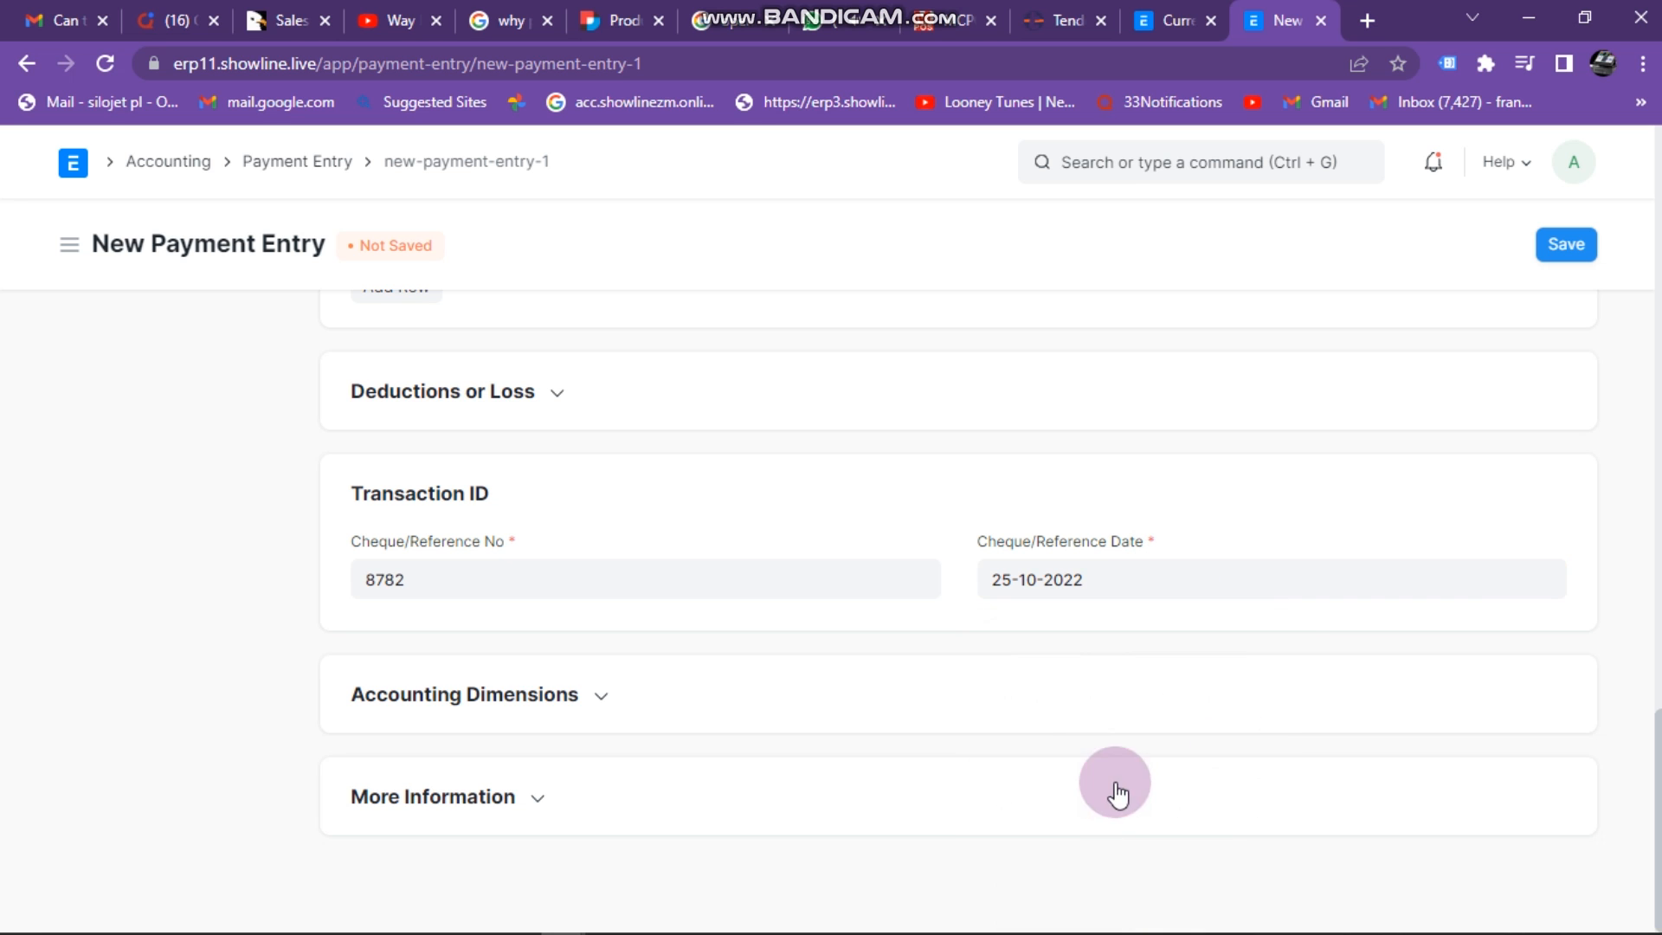
Step: Recheck the invoice allocation and save the payment entry as a draft
scroll(1248, 699, up, 9)
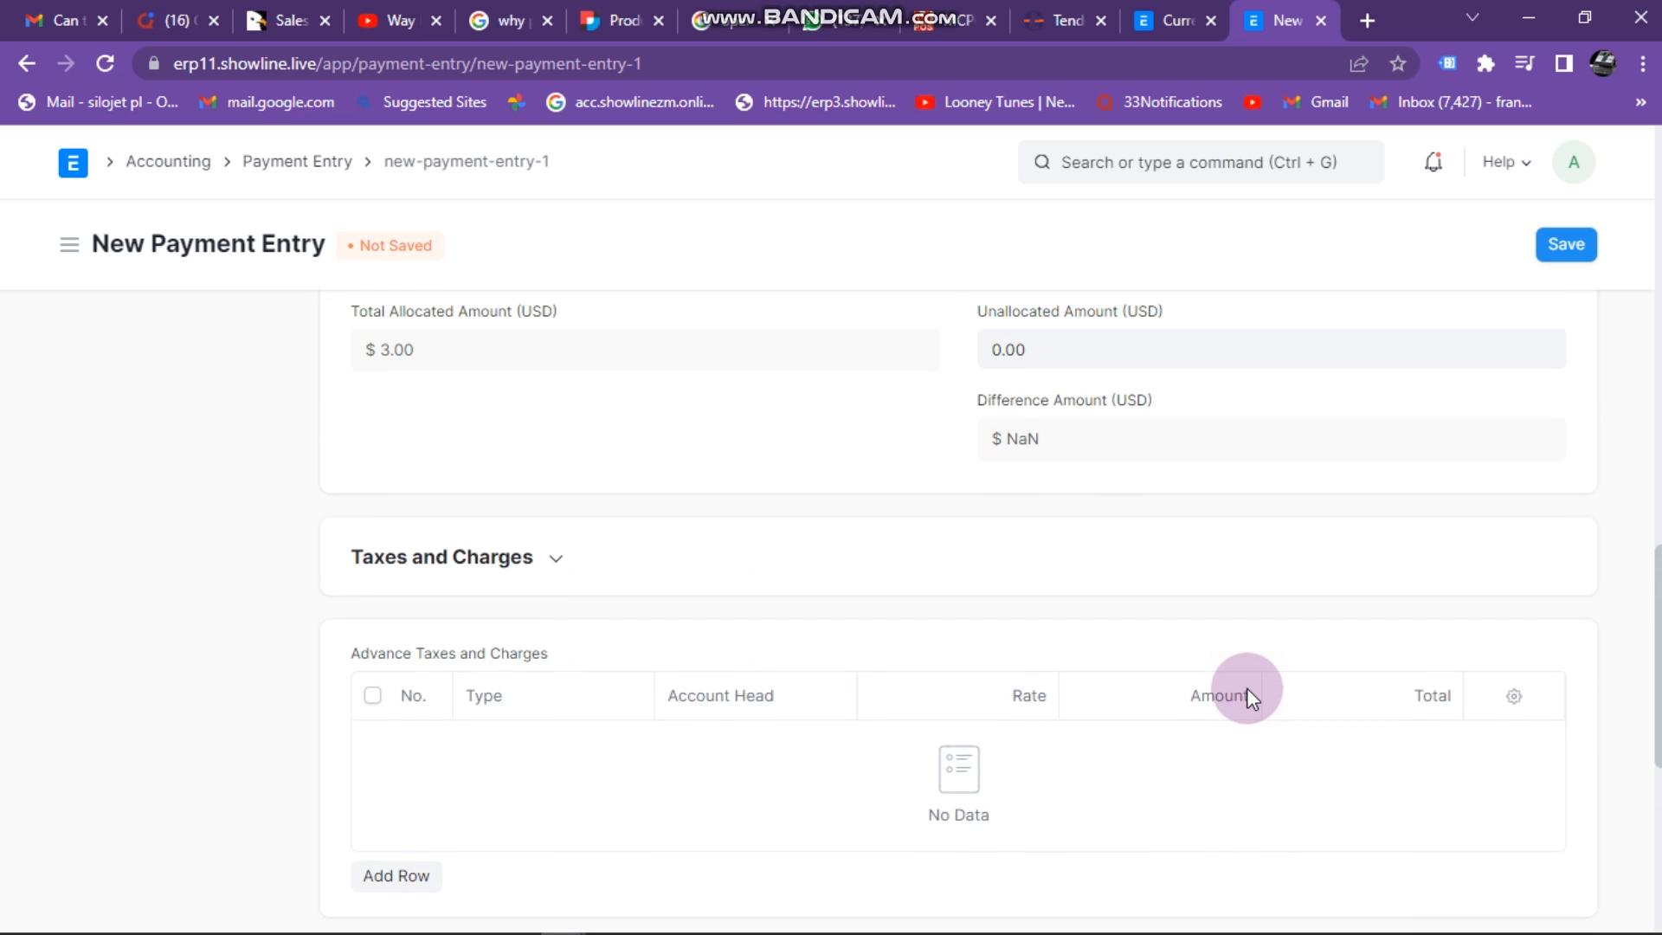
scroll(1246, 687, up, 2)
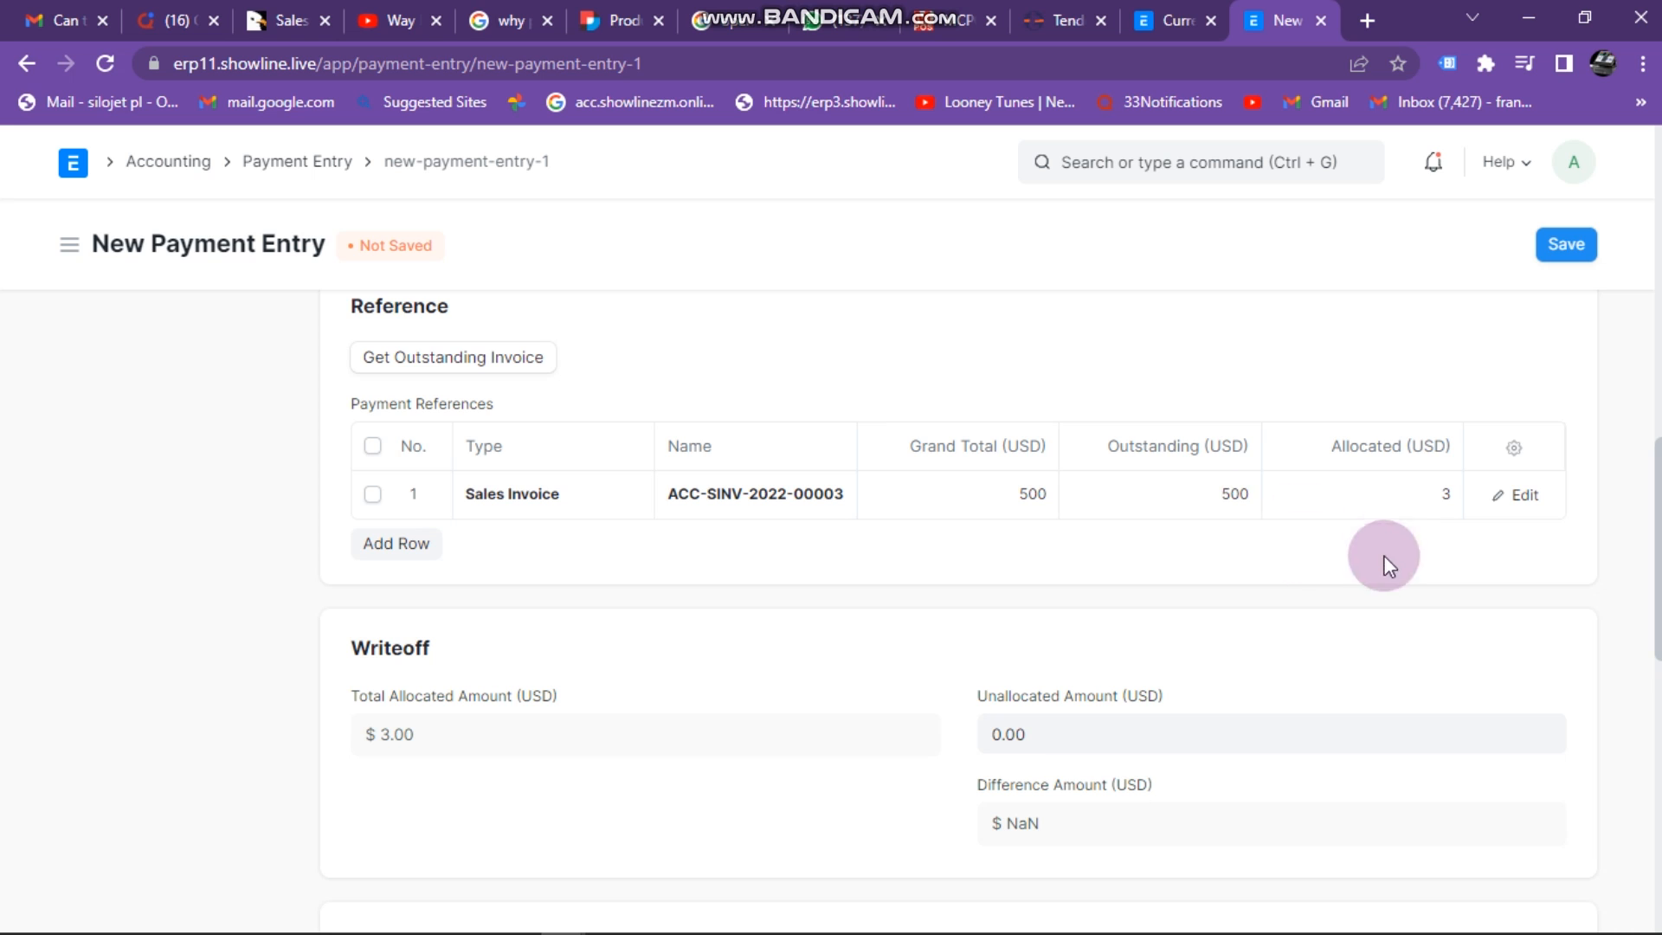
click(1573, 256)
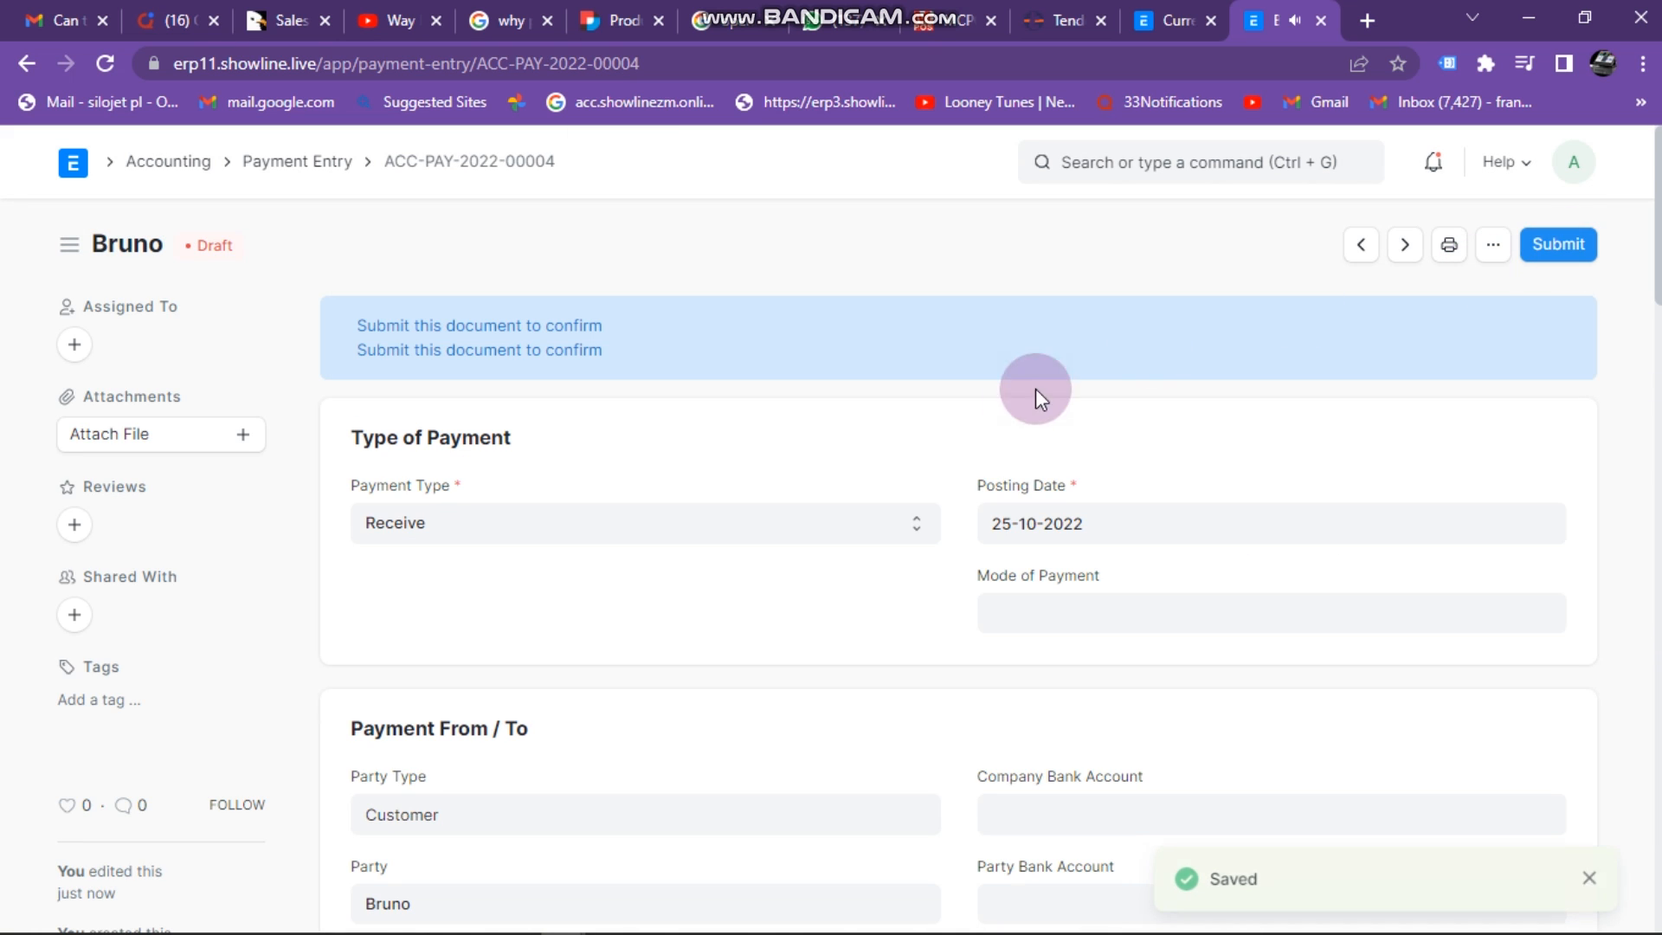
Step: Try to submit the draft payment entry
click(1565, 246)
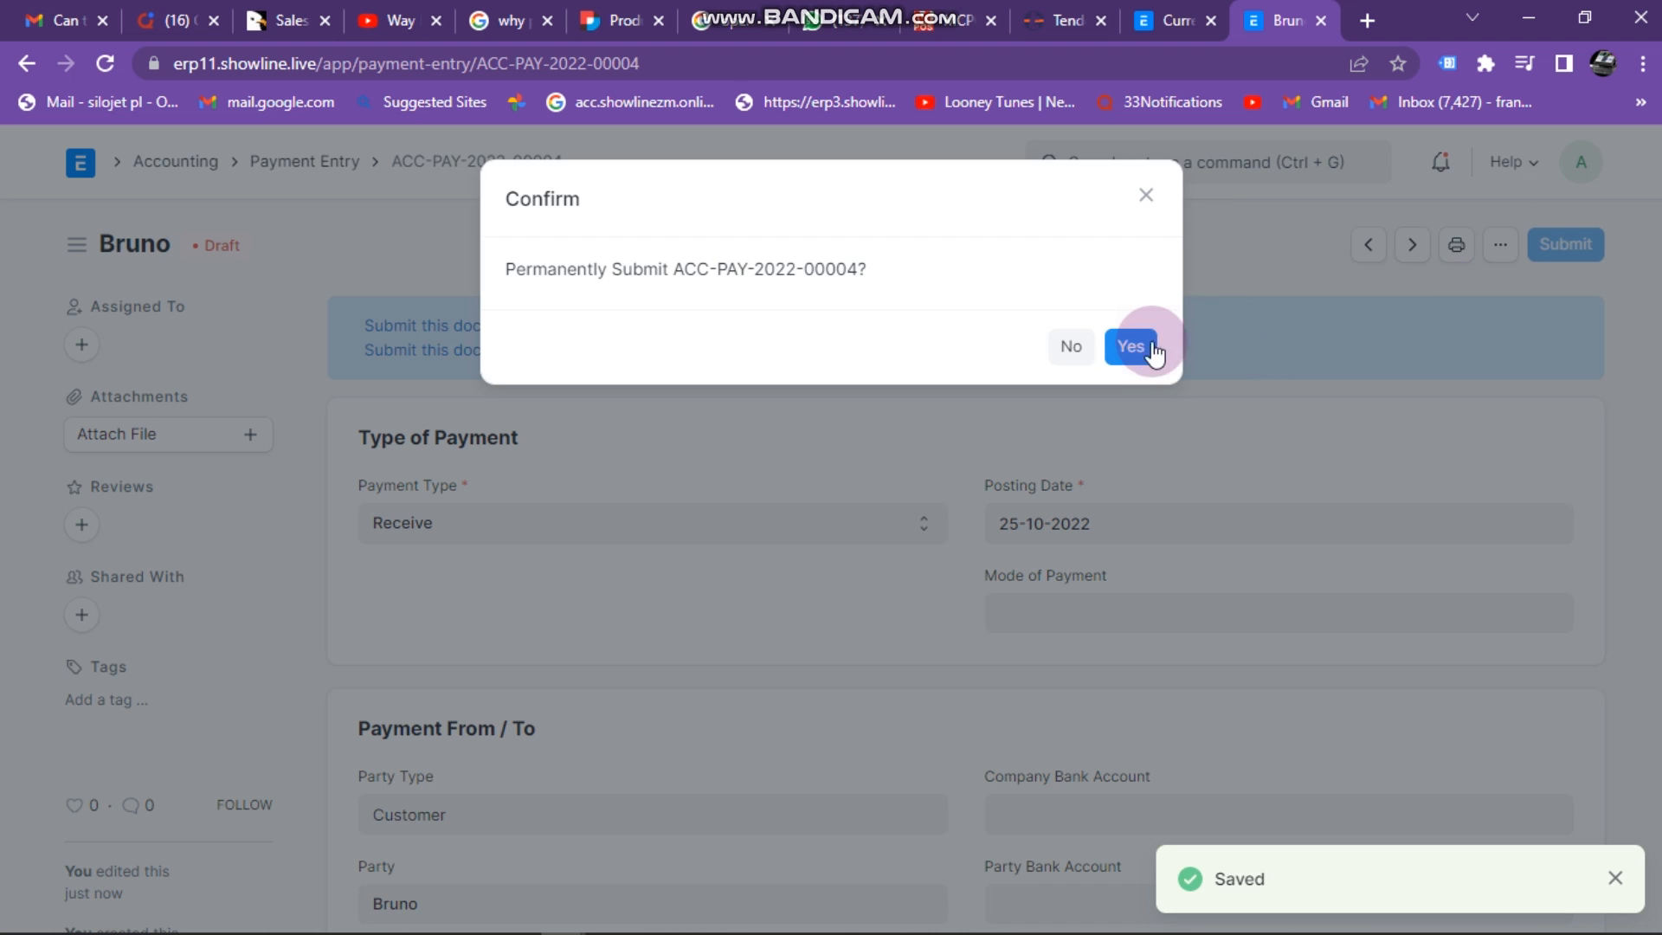
click(1135, 344)
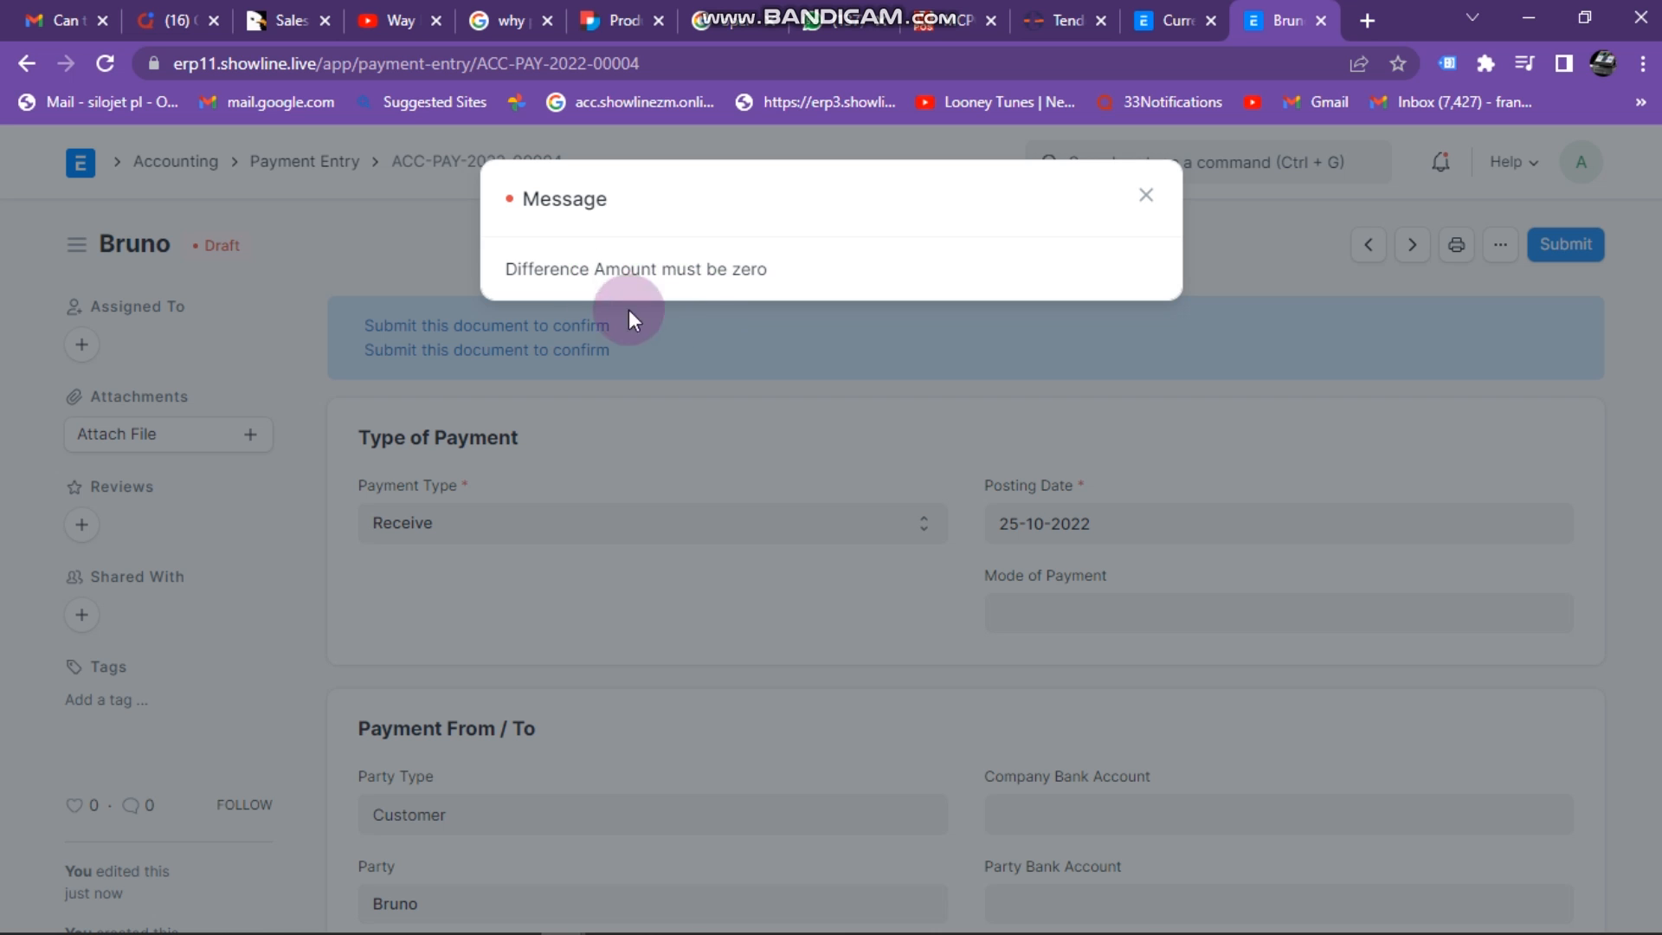
click(1144, 195)
Step: Book the write-off difference amount as exchange gain/loss in the payment entry
scroll(1050, 459, down, 8)
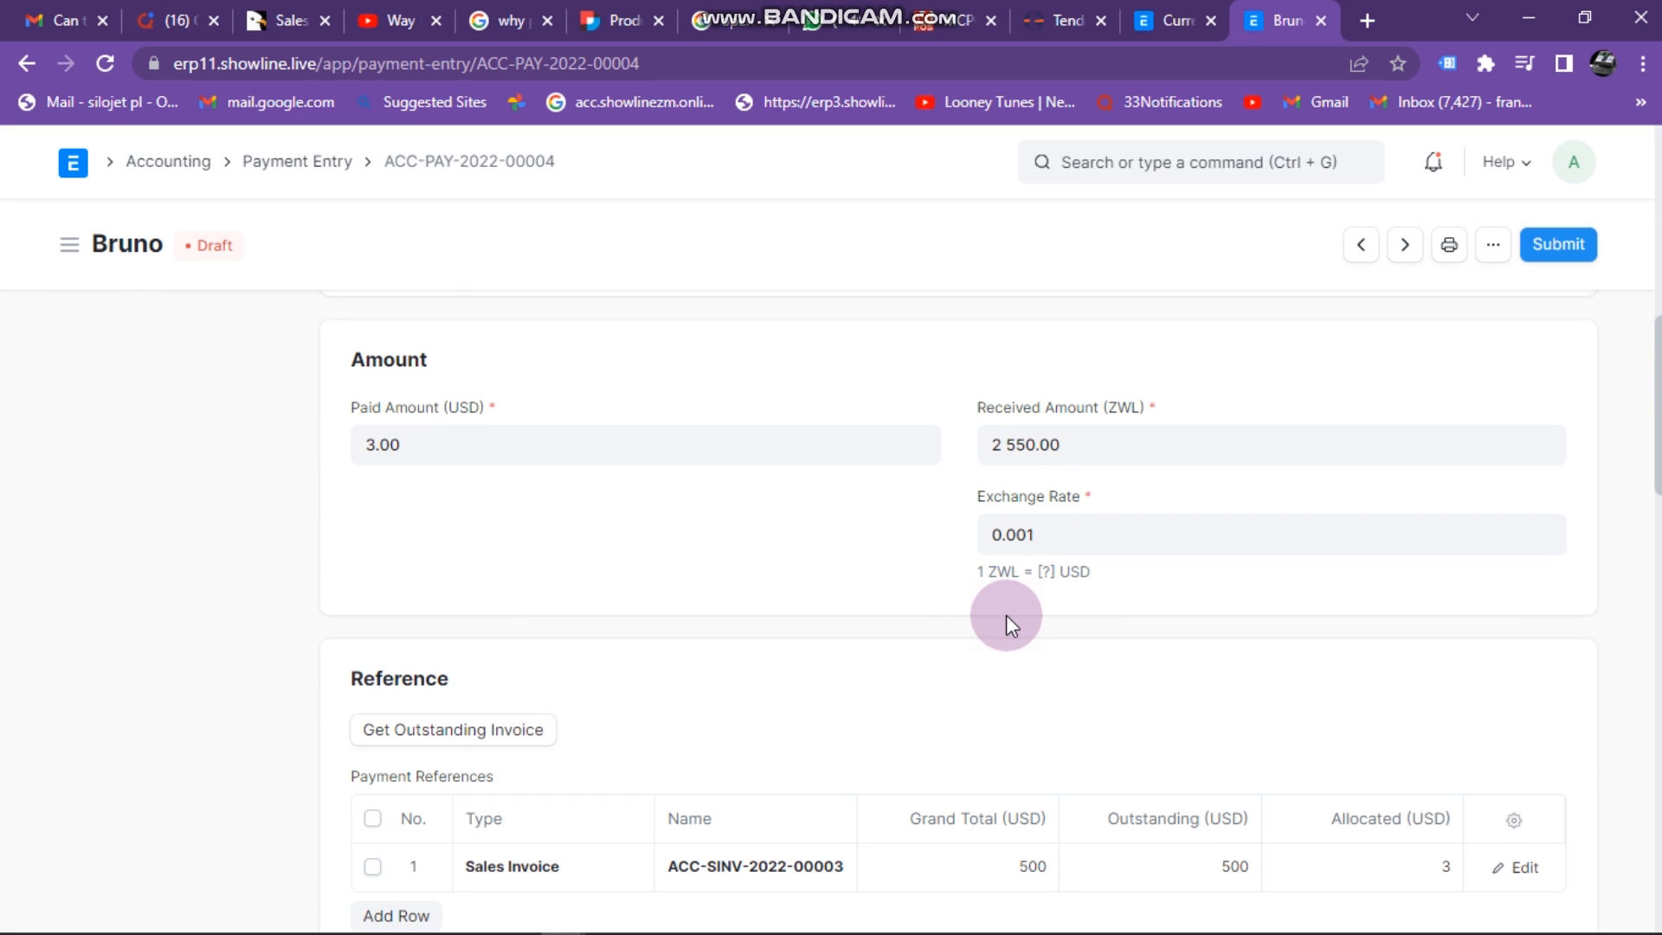
scroll(1006, 616, down, 5)
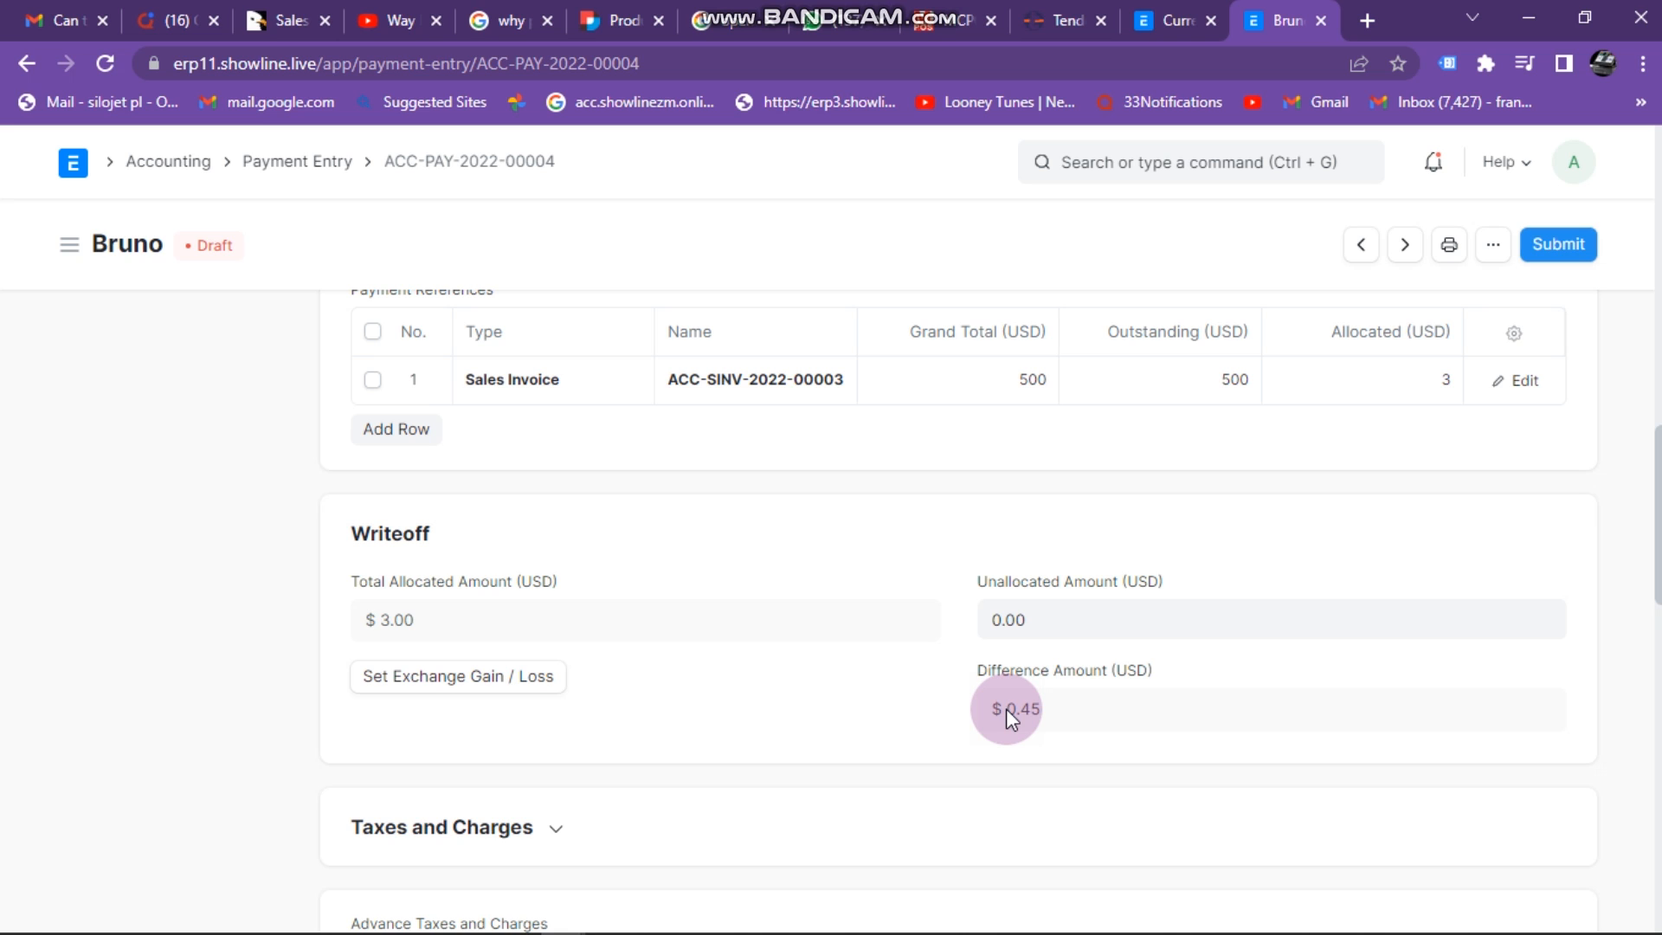
click(460, 694)
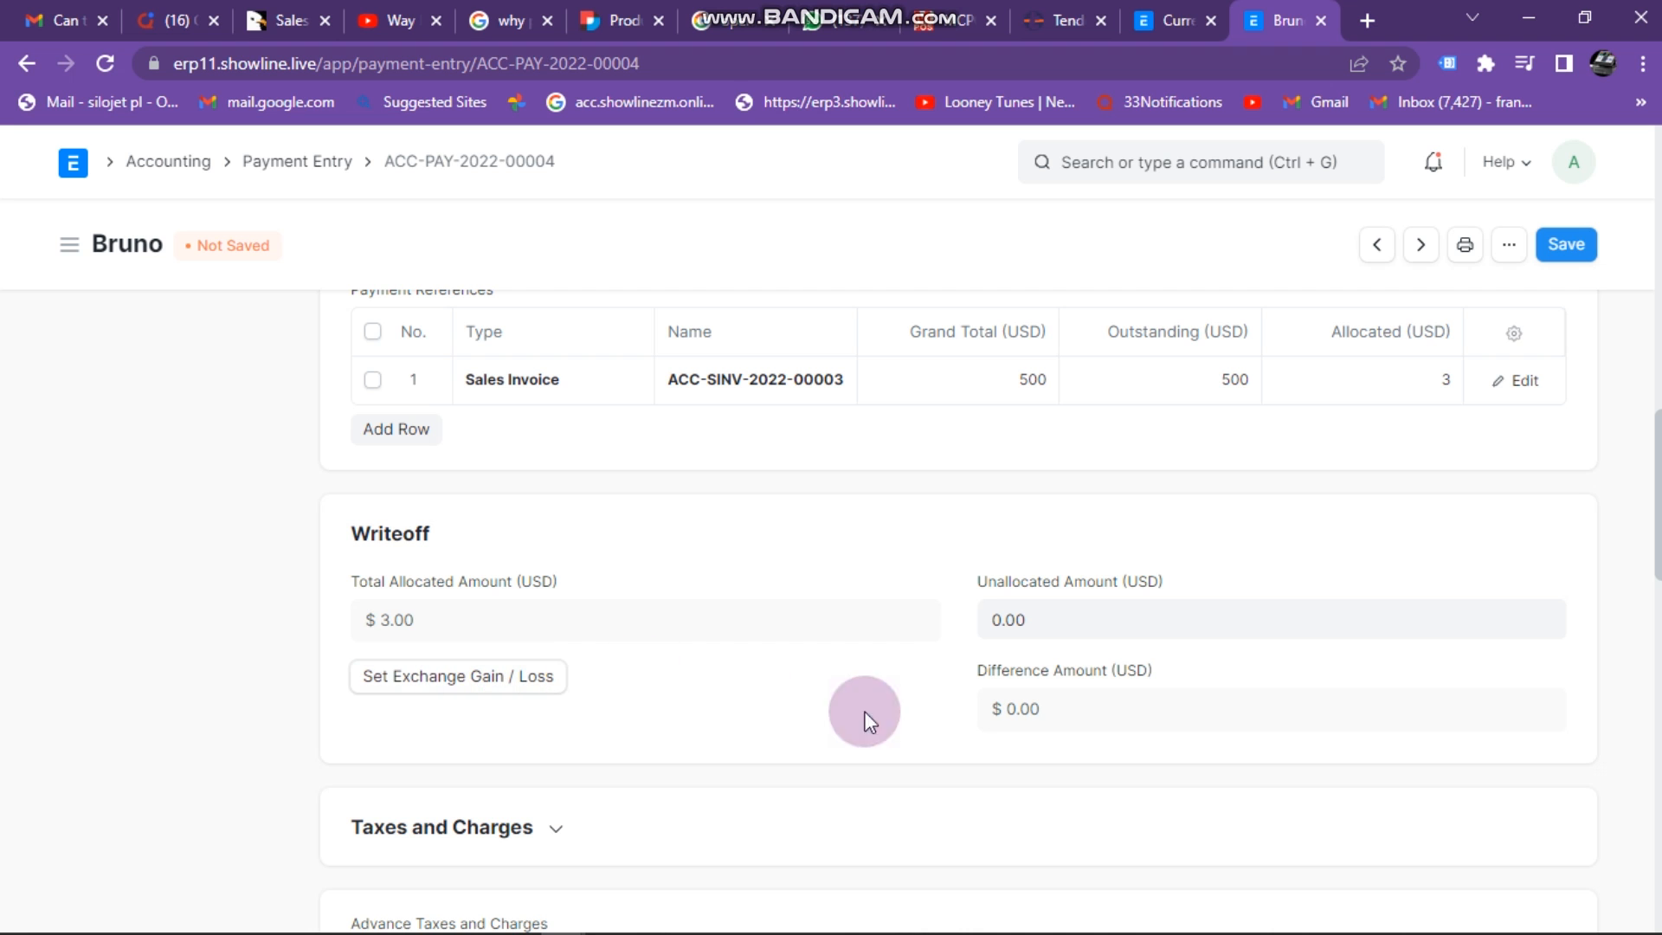
Step: Save the updated payment entry and submit it permanently
click(1571, 247)
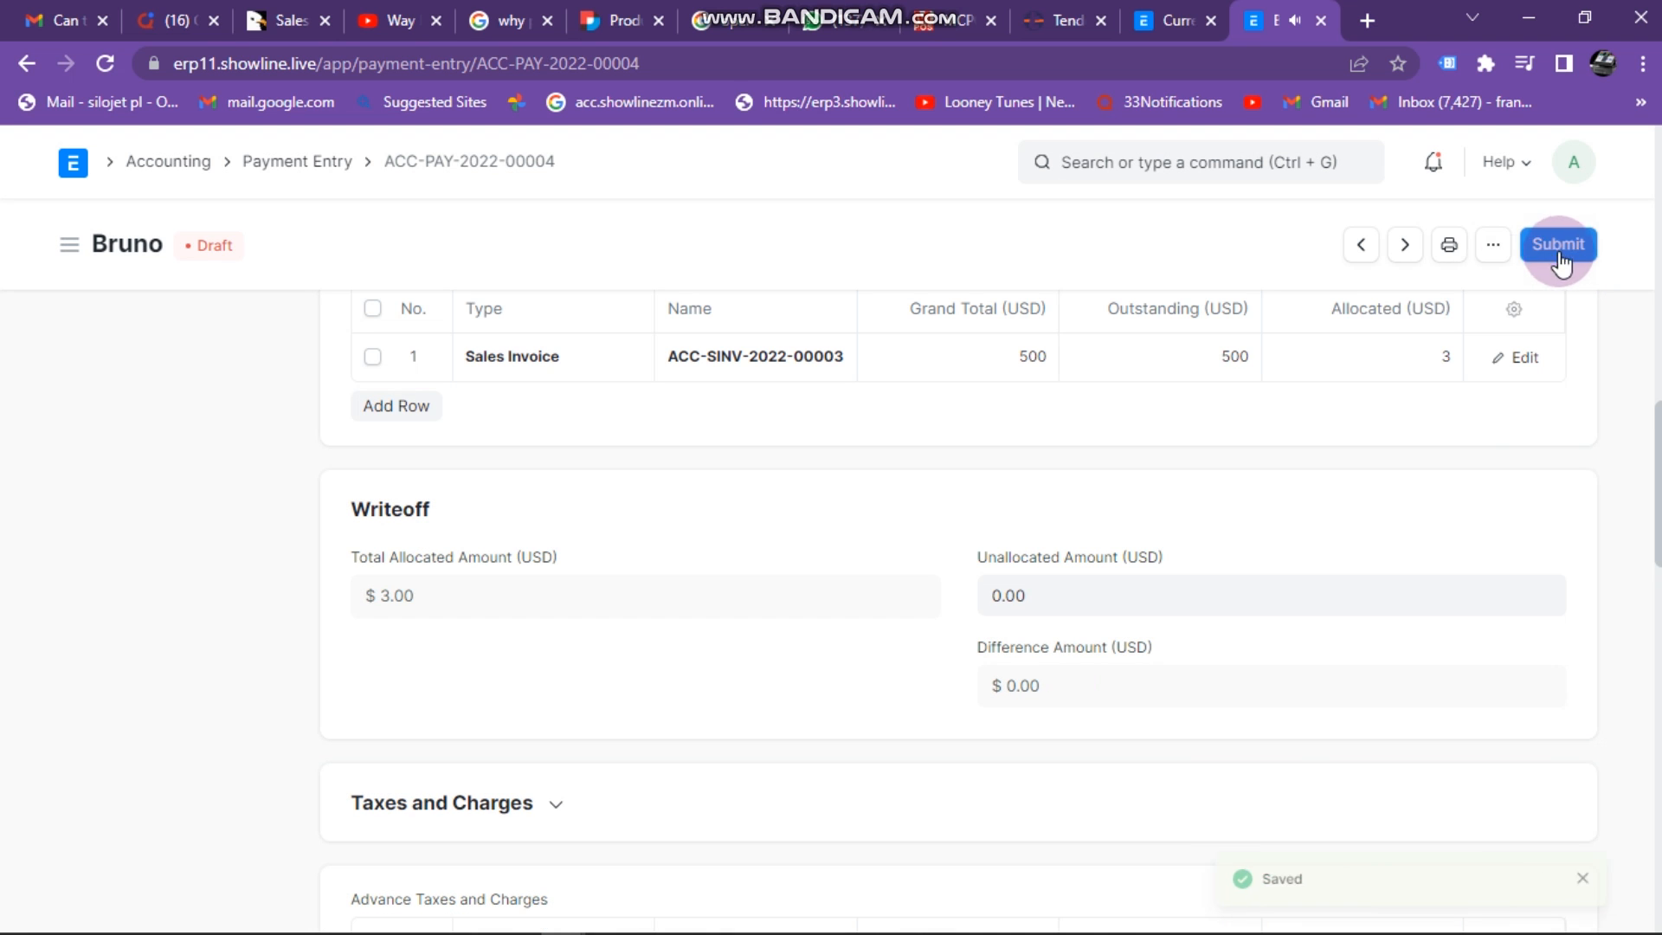
click(1549, 246)
click(1132, 348)
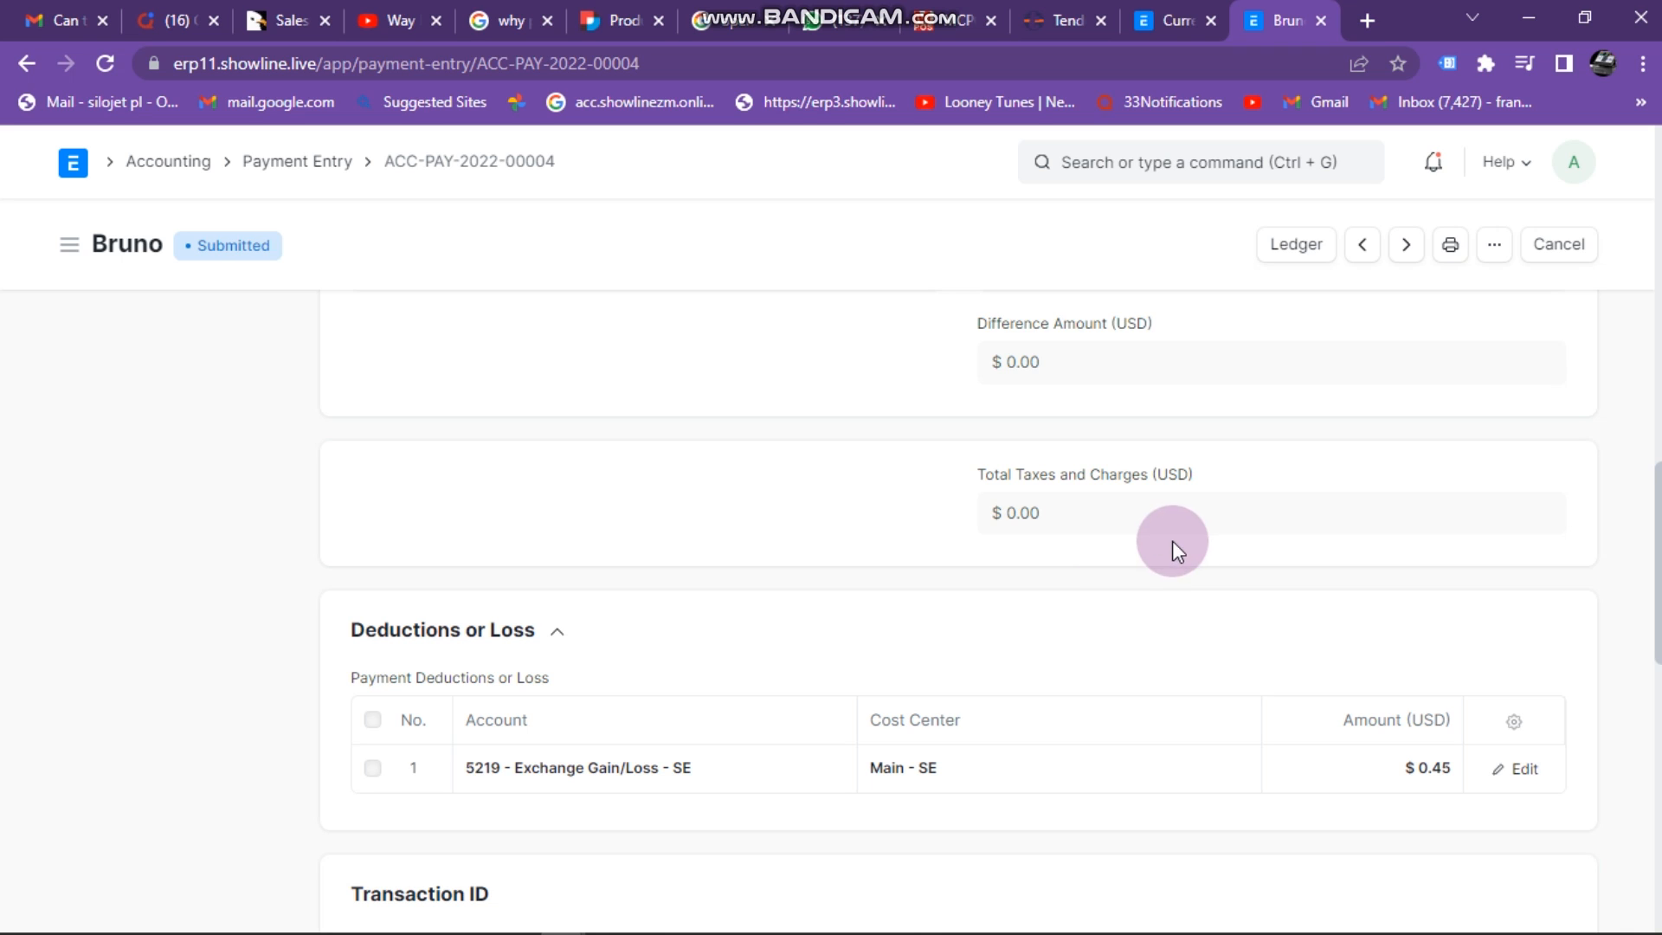
Step: Open the submitted payment entry's print preview and review its amounts, invoice allocation, exchange gain/loss row and reference details
scroll(1076, 615, up, 10)
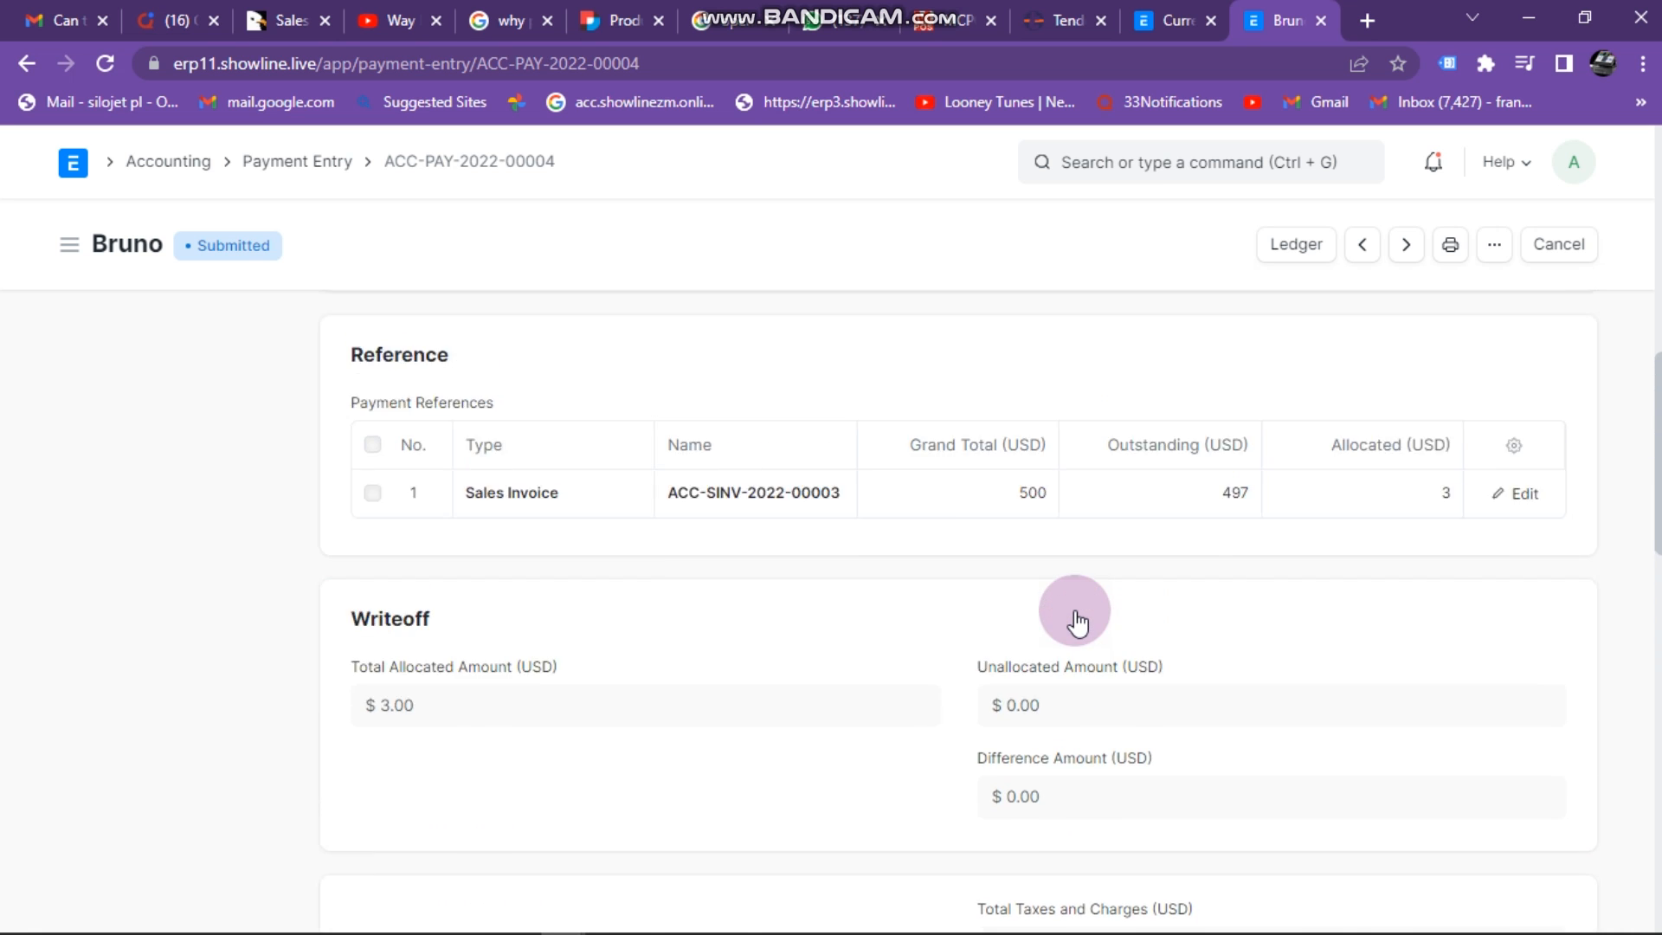
click(1448, 245)
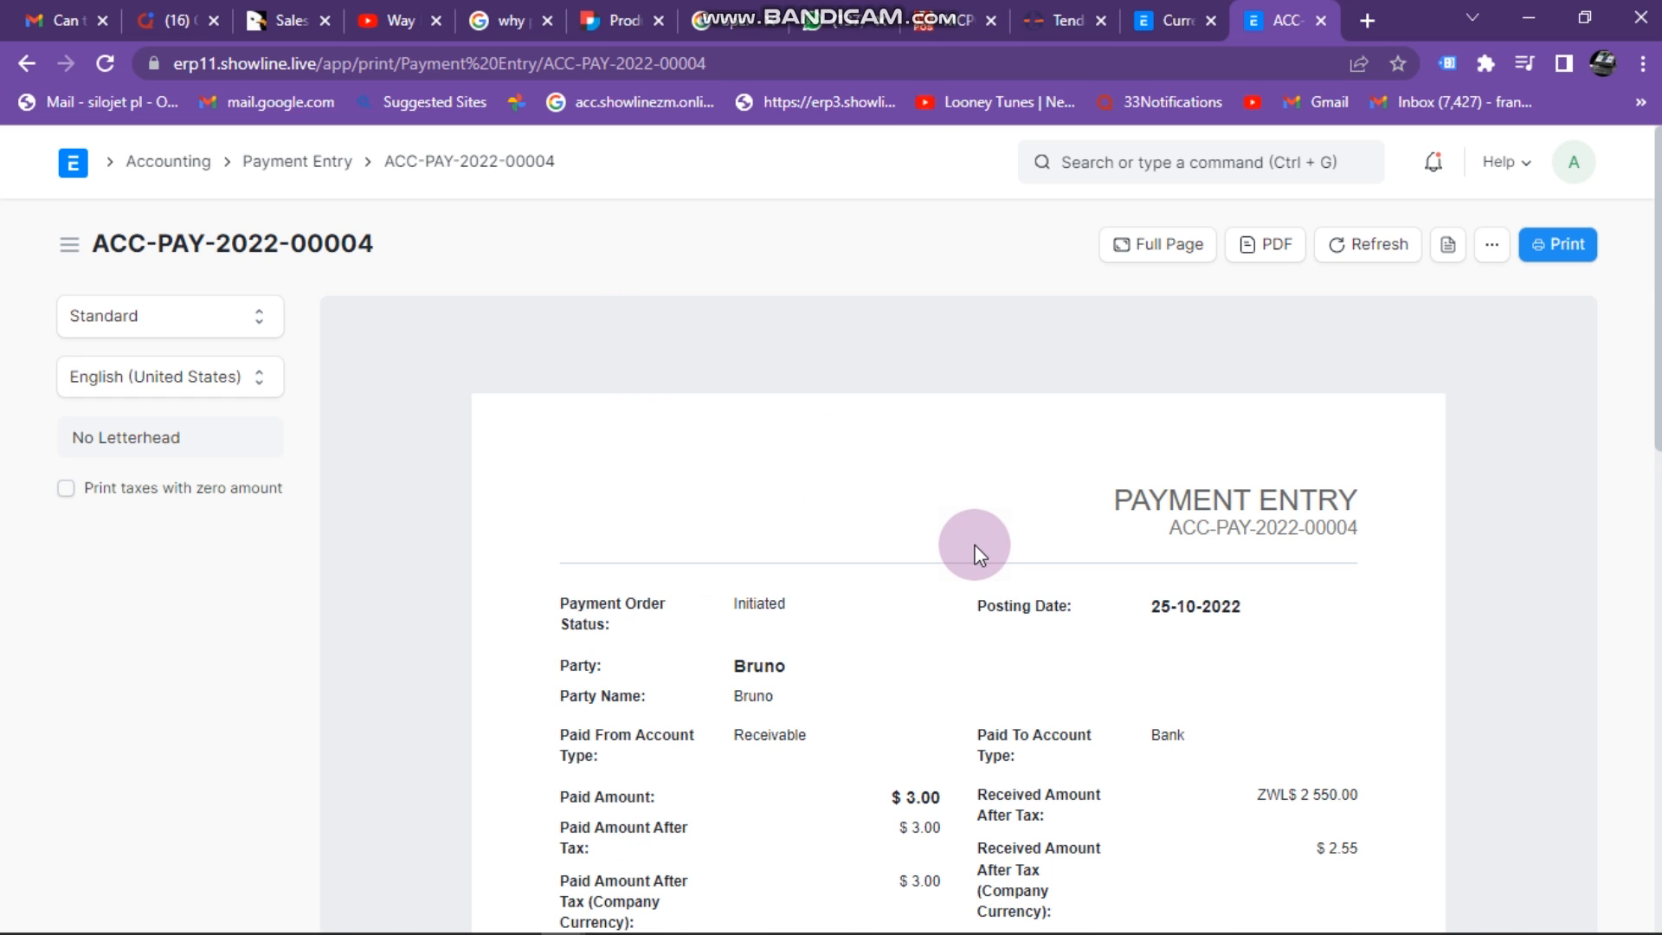
scroll(988, 591, down, 2)
scroll(1014, 688, down, 4)
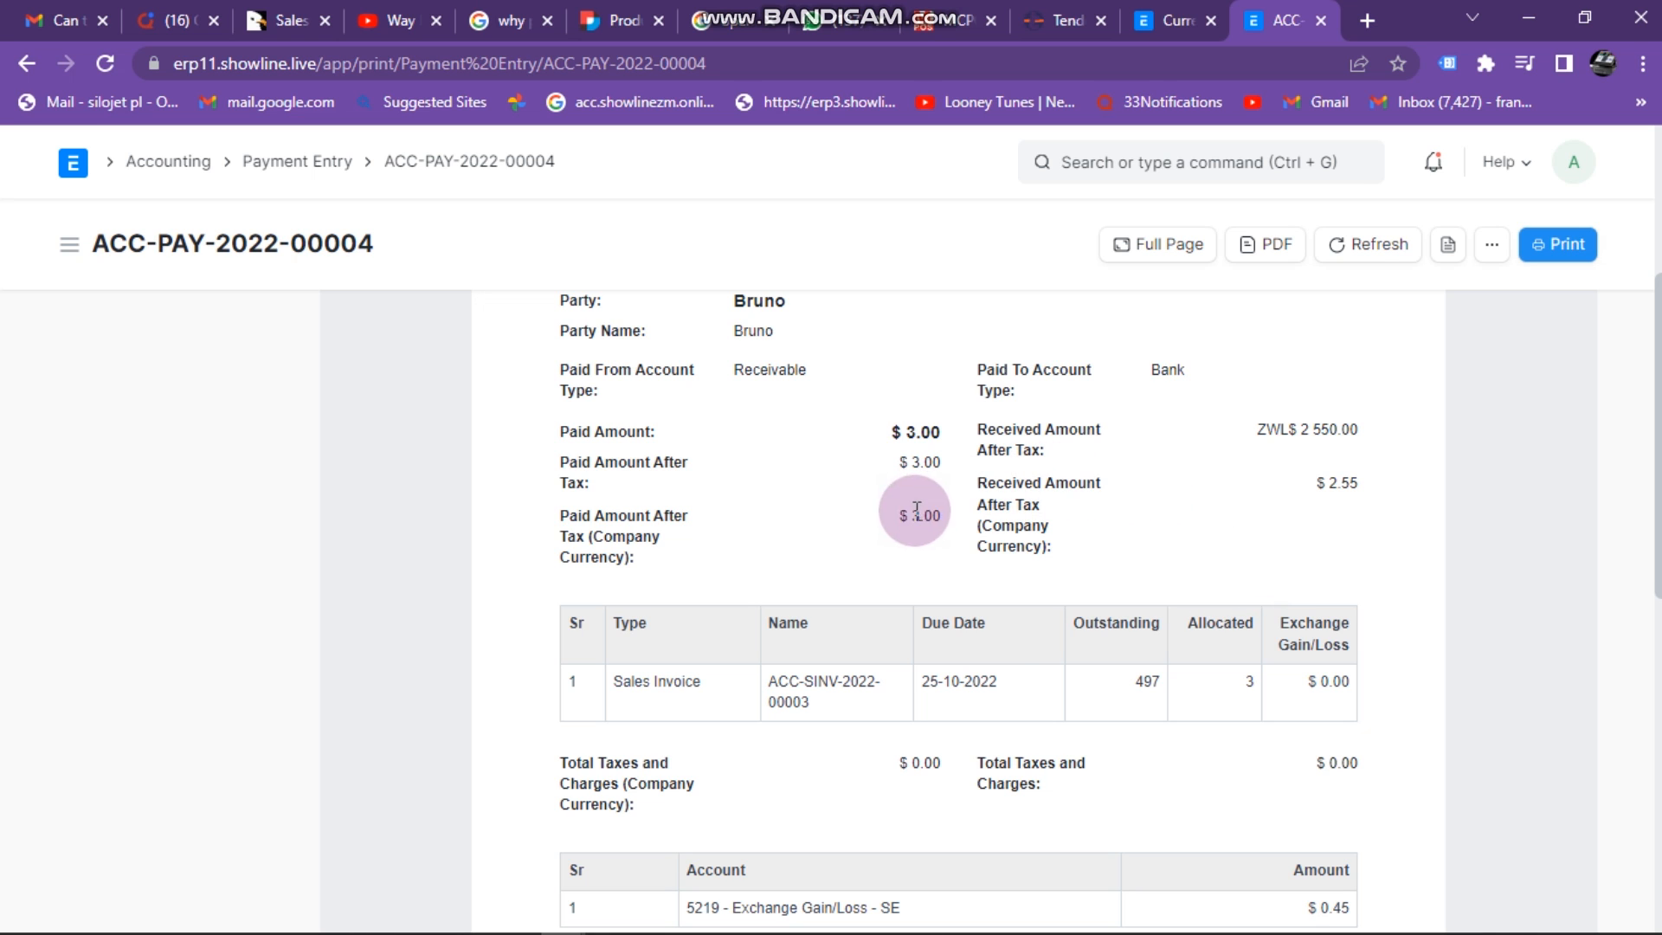
scroll(981, 641, down, 2)
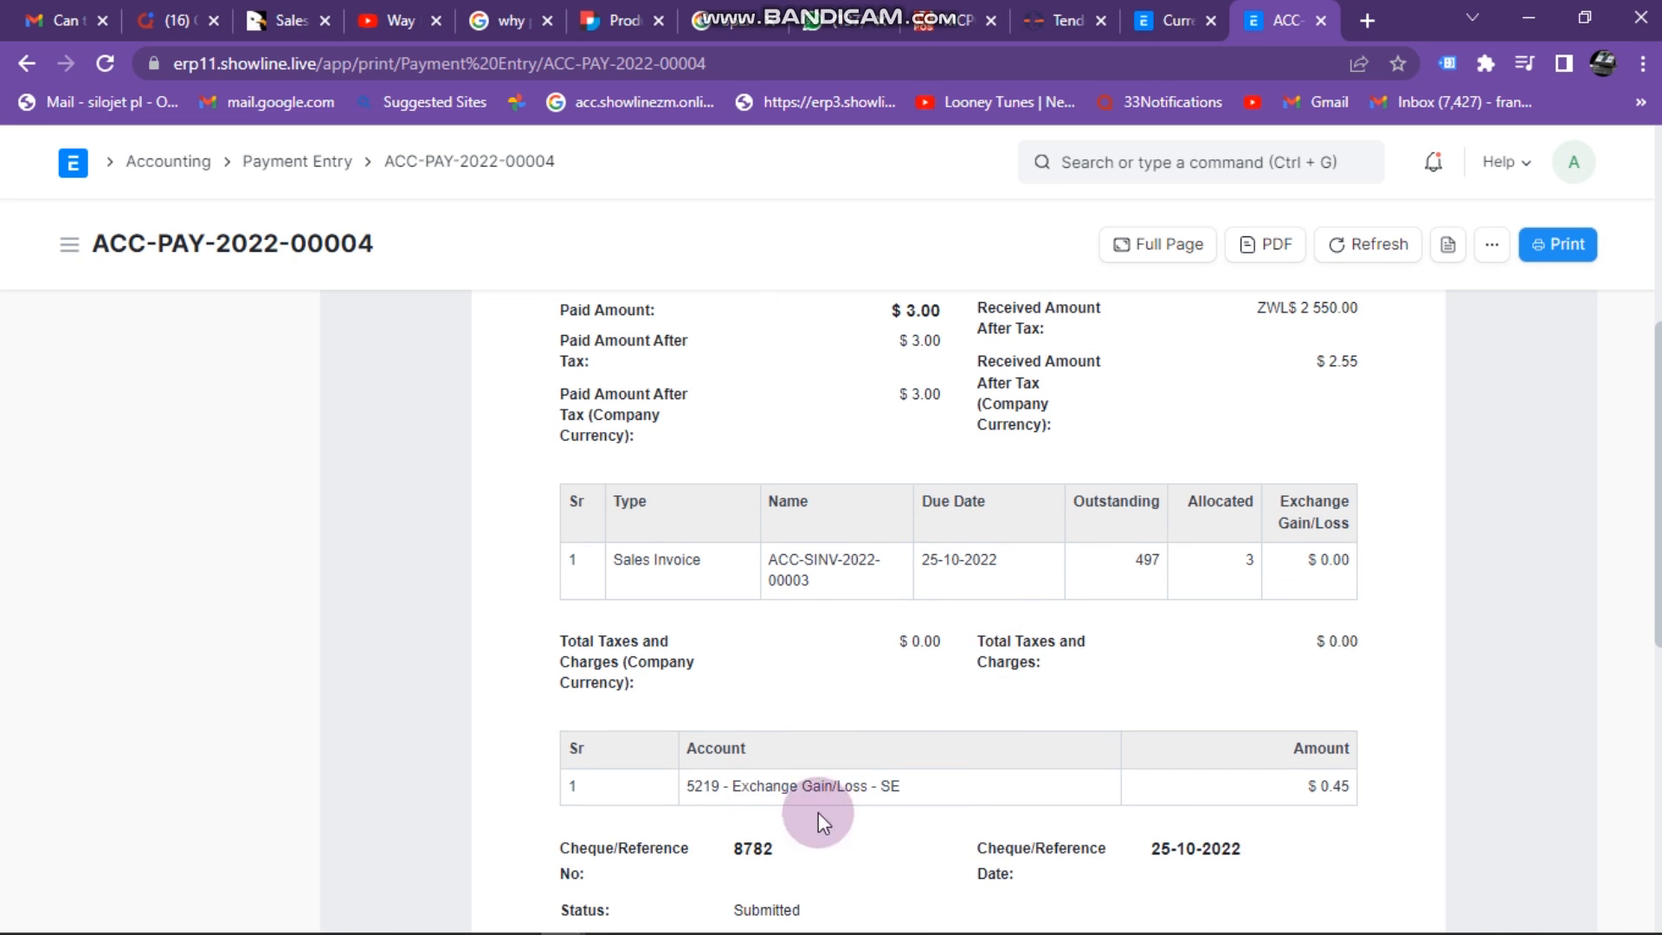
scroll(880, 811, down, 2)
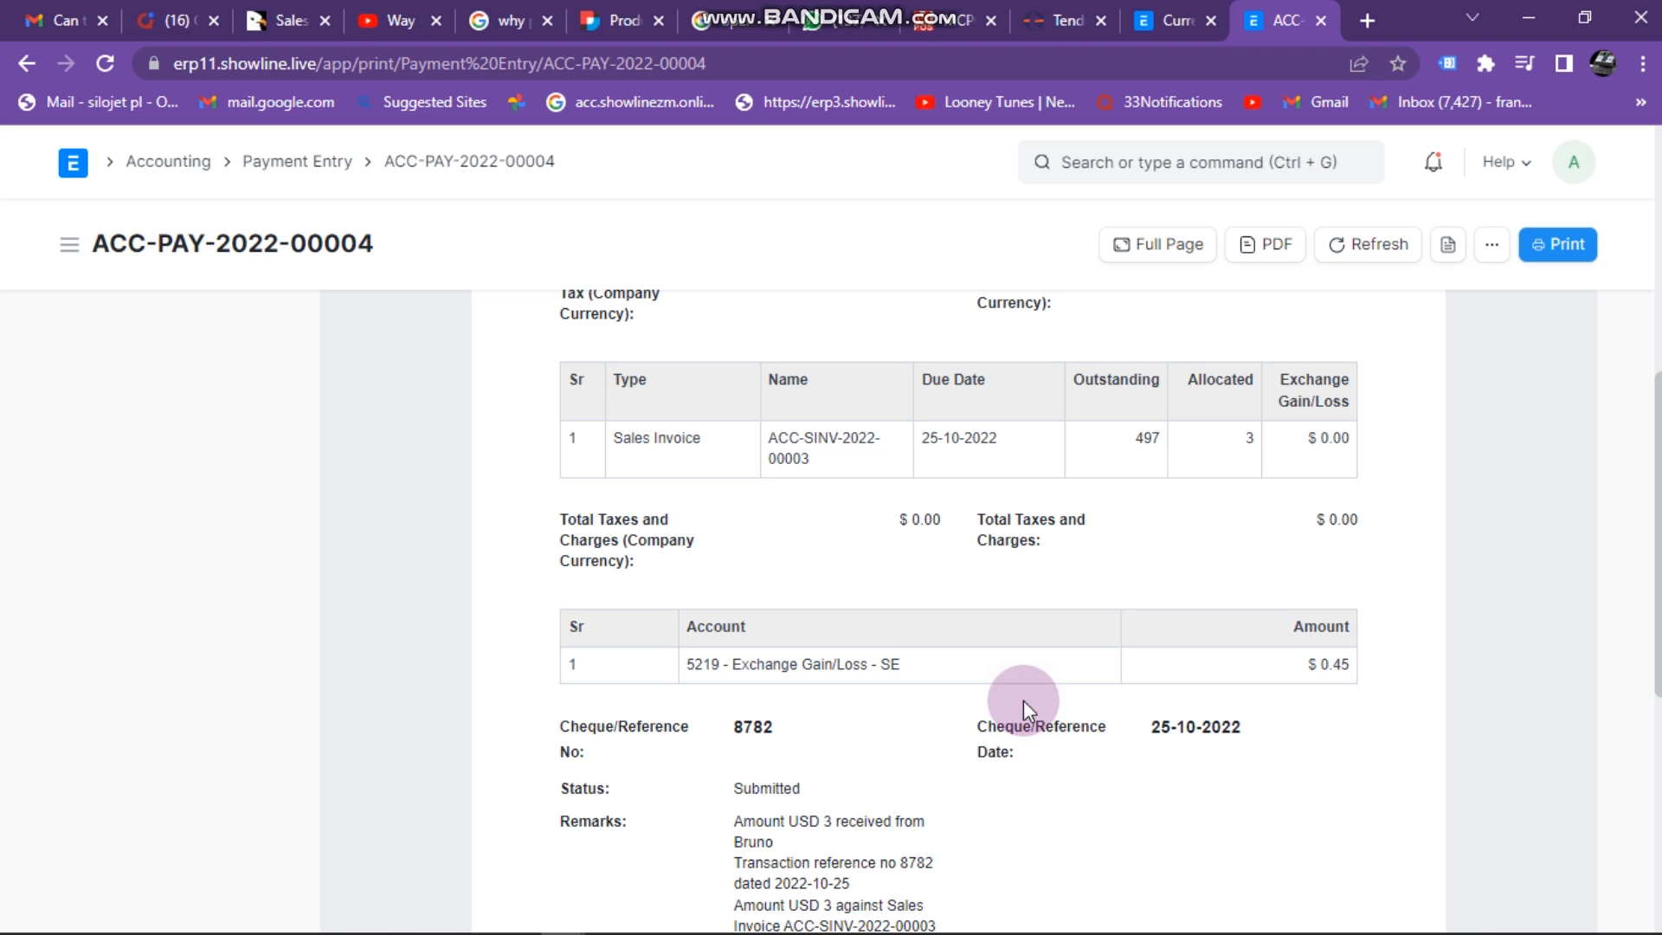
scroll(1087, 730, down, 2)
scroll(1085, 721, up, 8)
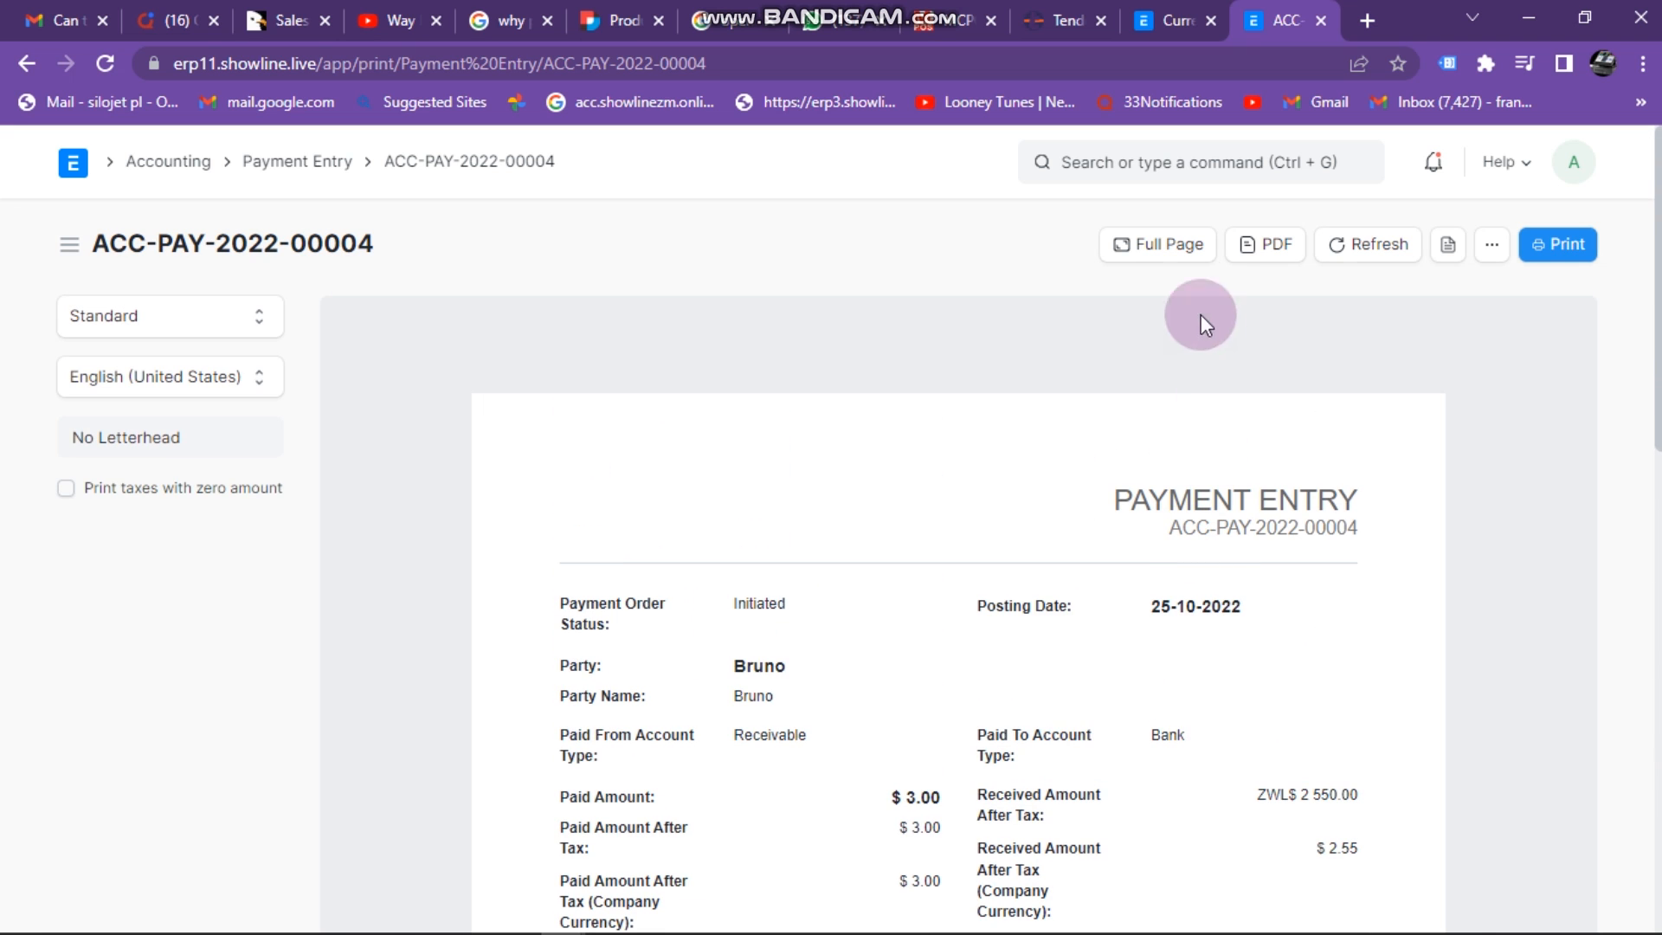
Step: Show the payment entry printout as a full page and read it through to the remarks
click(1168, 247)
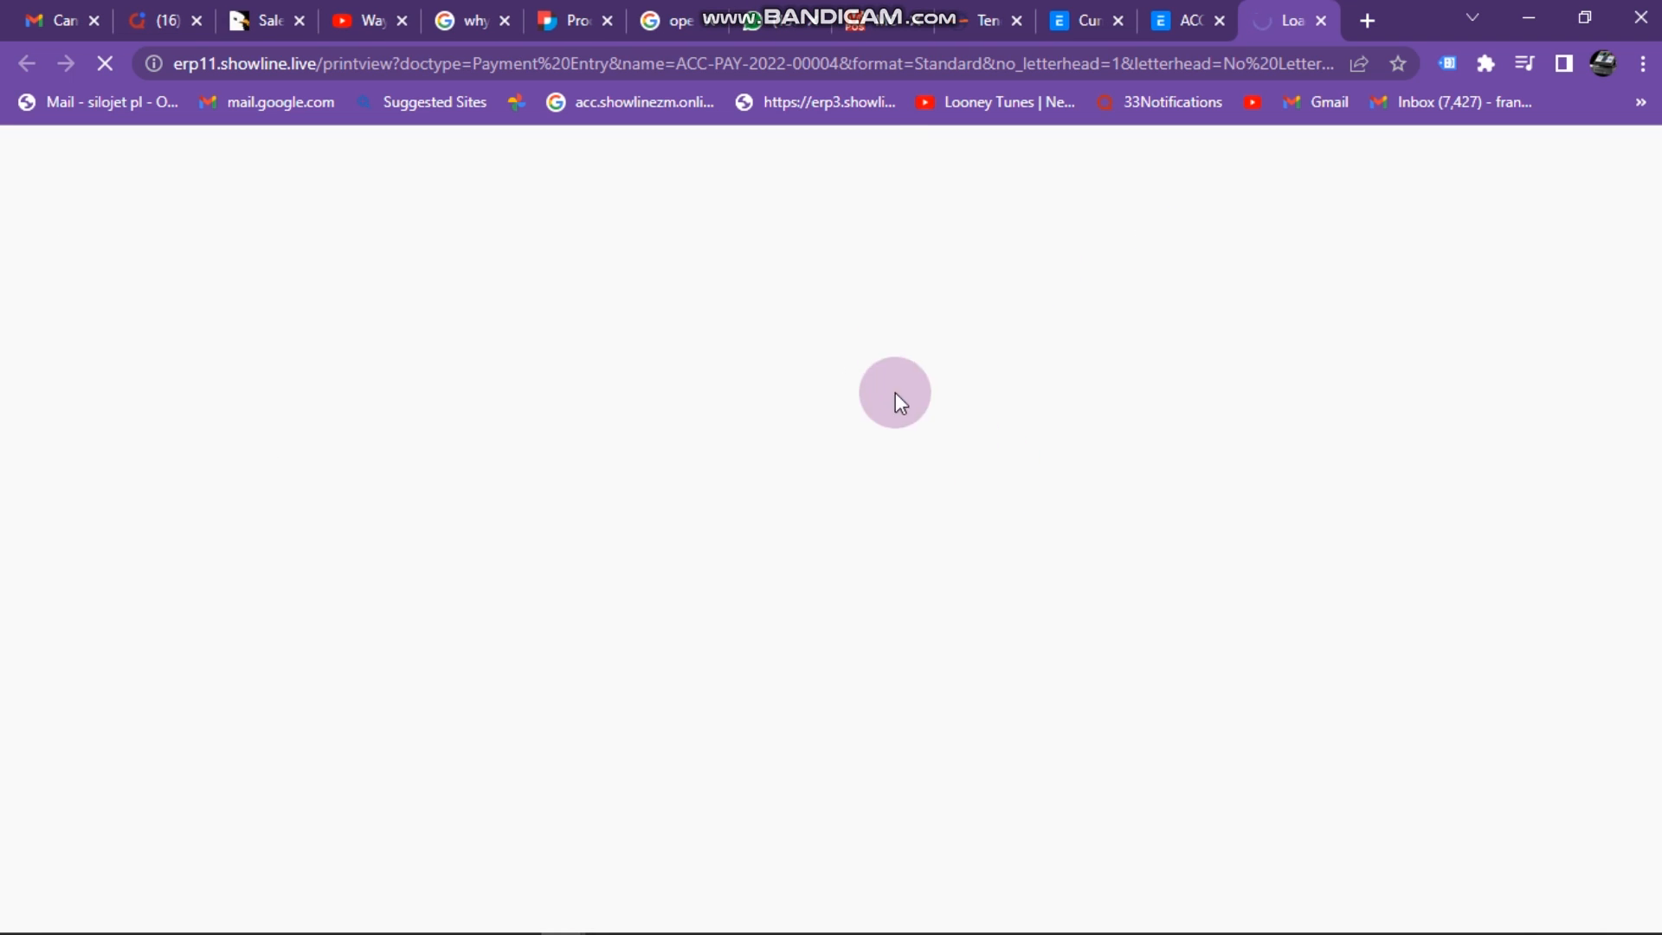
scroll(886, 458, down, 3)
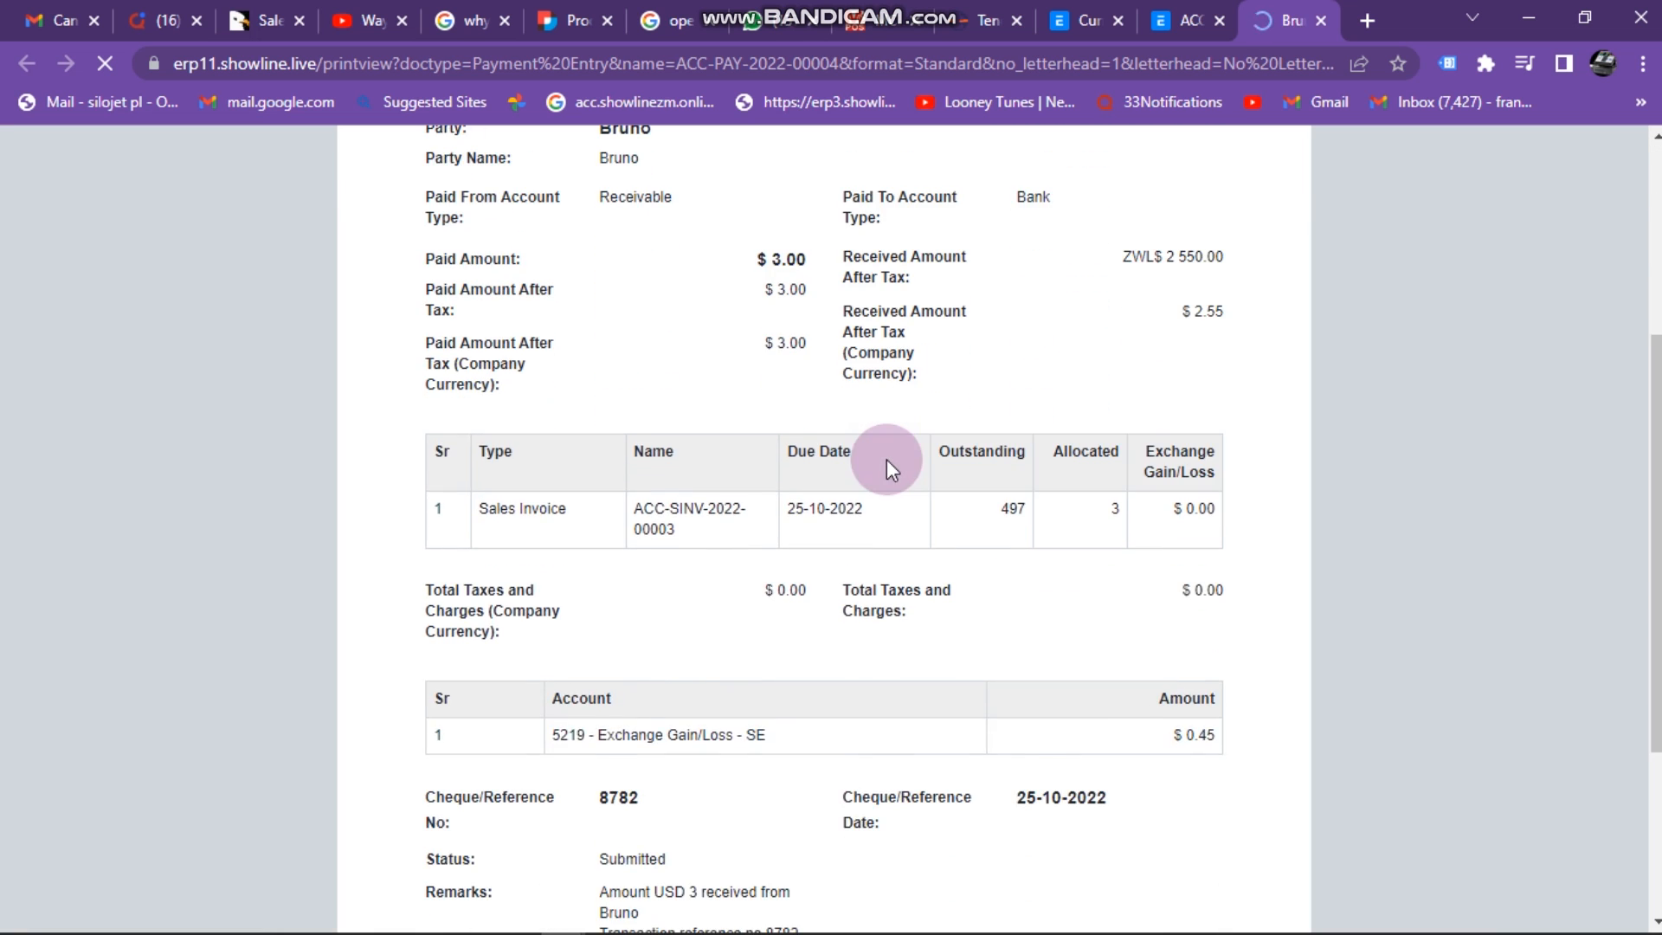
scroll(886, 458, down, 3)
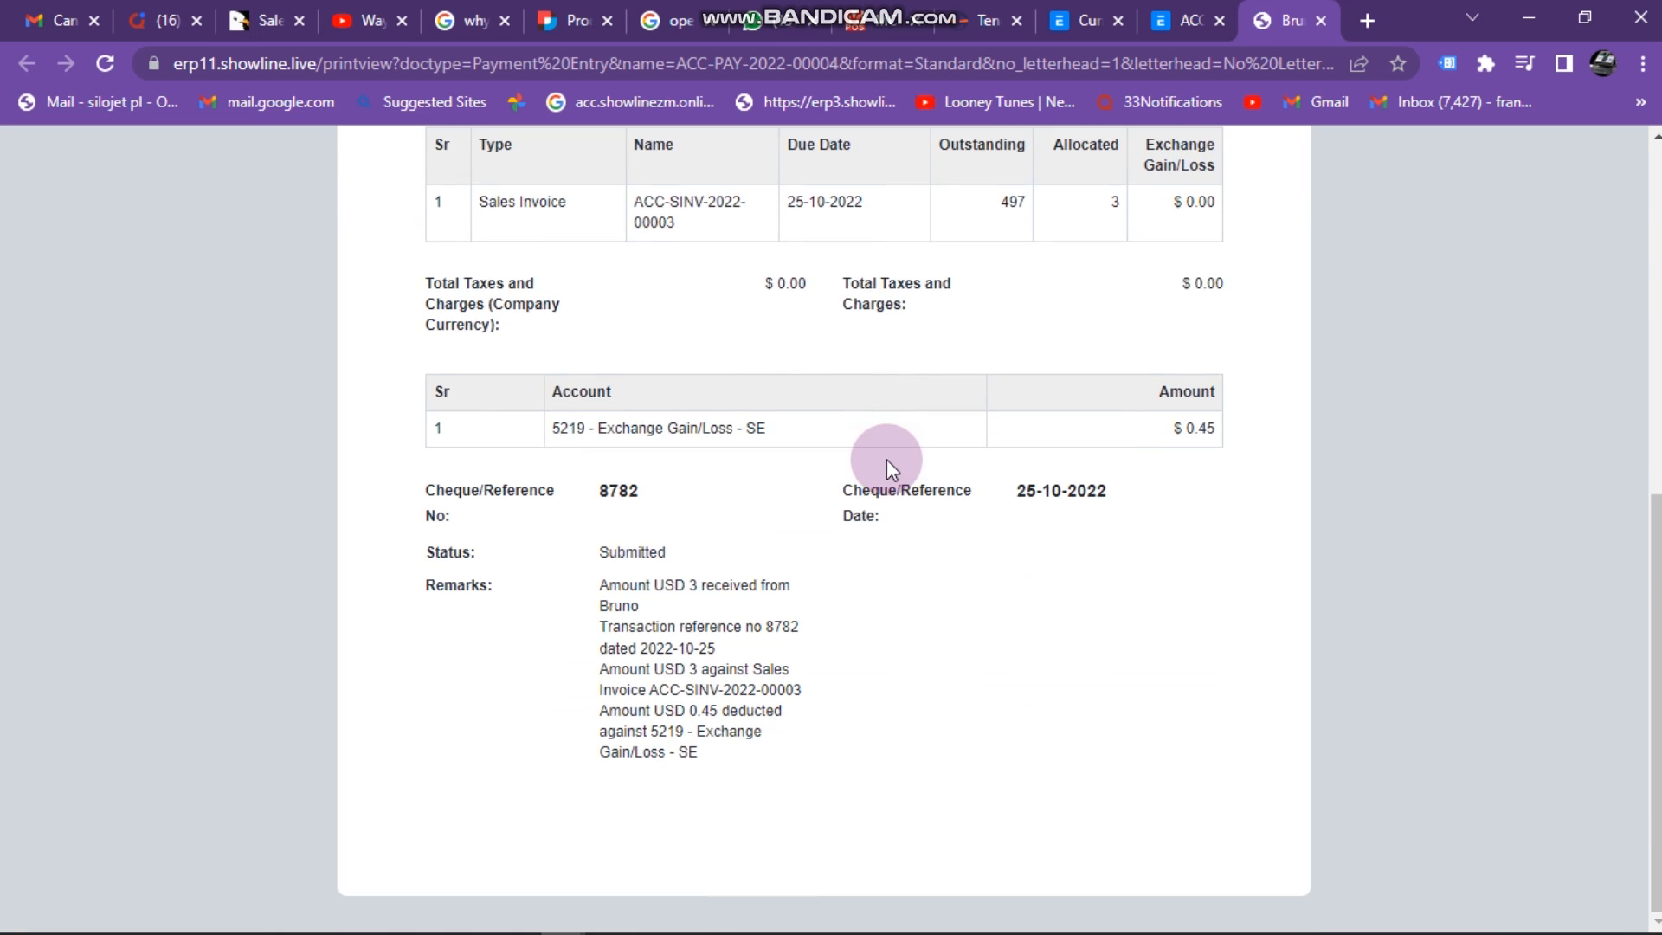
scroll(886, 465, up, 8)
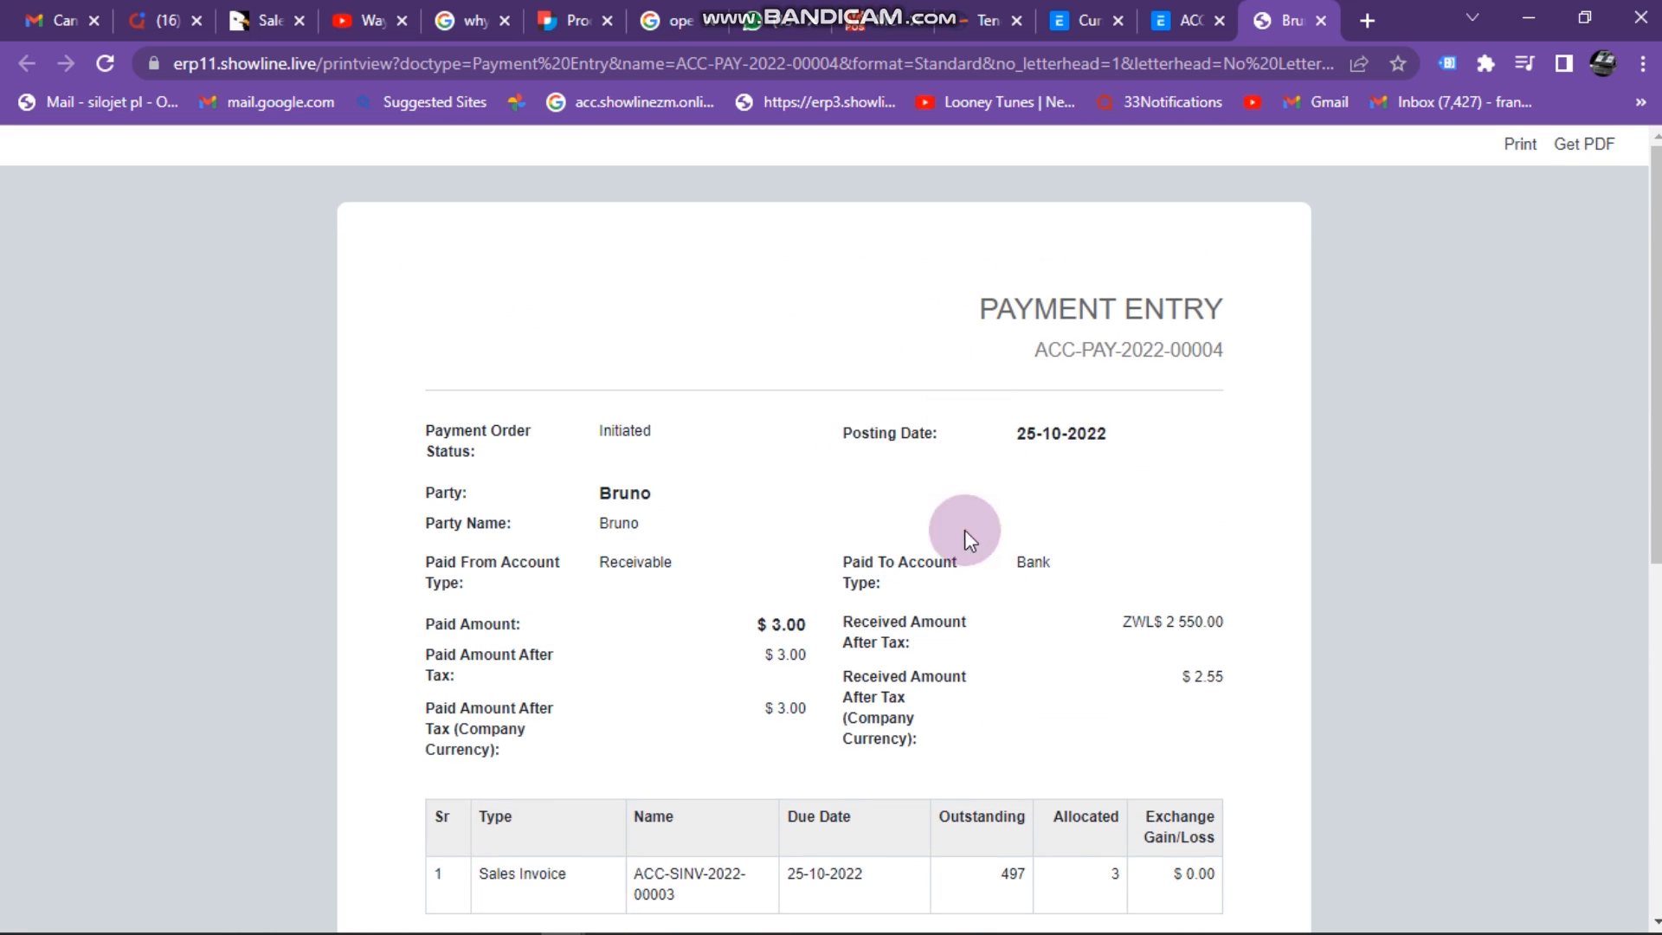